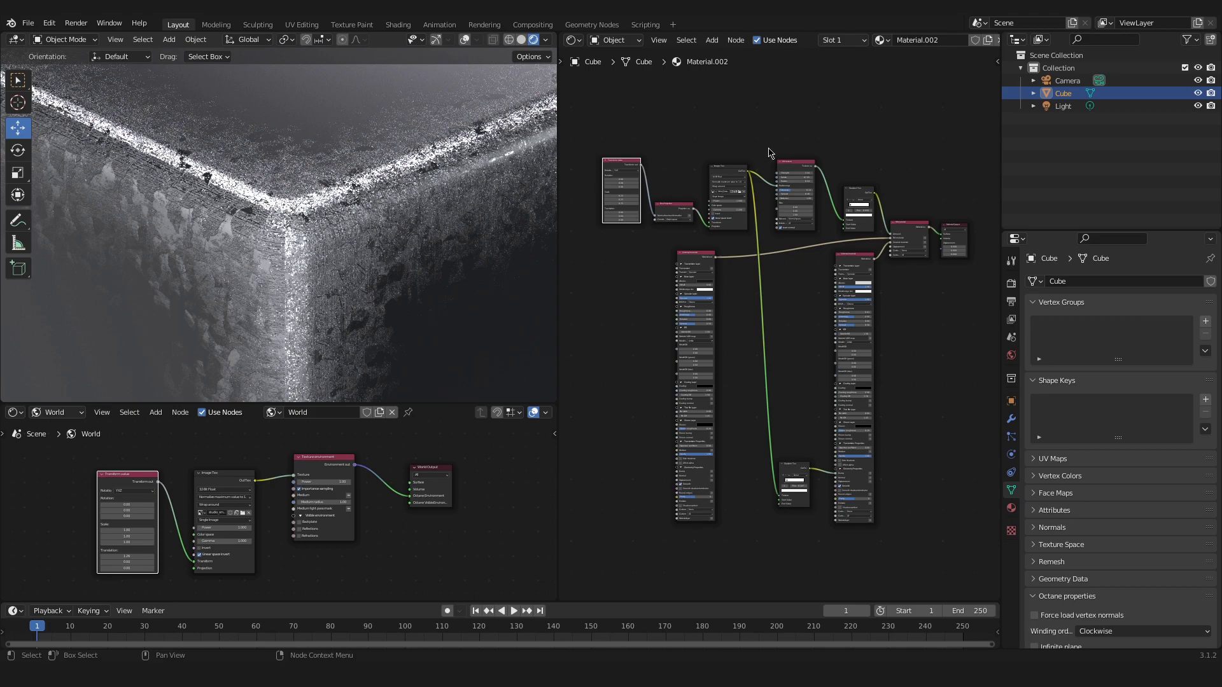
Step: Examine the Material.002 node setup, covering the Dirt texture, Gradient Tex, Mix material and both Universal material nodes
{"action": "left_click_drag", "start_coordinate": [583, 110], "coordinate": [980, 563]}
{"action": "left_click", "coordinate": [959, 486]}
{"action": "left_click_drag", "start_coordinate": [676, 237], "coordinate": [853, 354]}
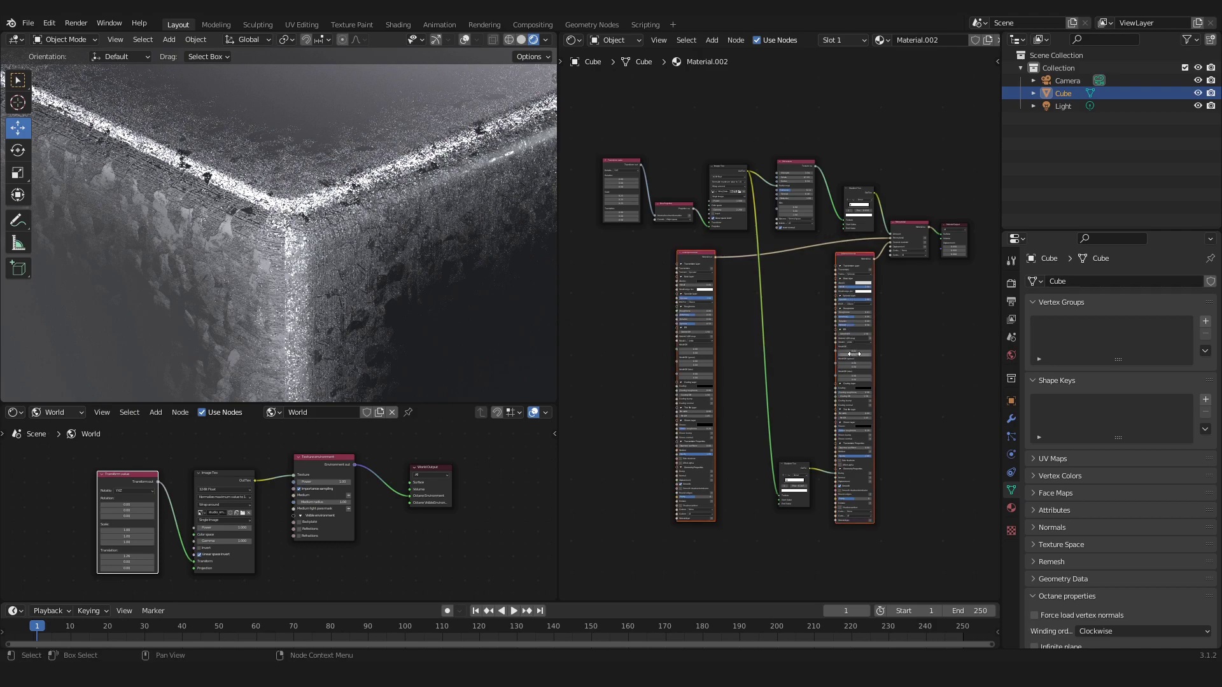
{"action": "left_click", "coordinate": [913, 236]}
{"action": "scroll", "coordinate": [914, 235], "scroll_direction": "up", "scroll_amount": 6}
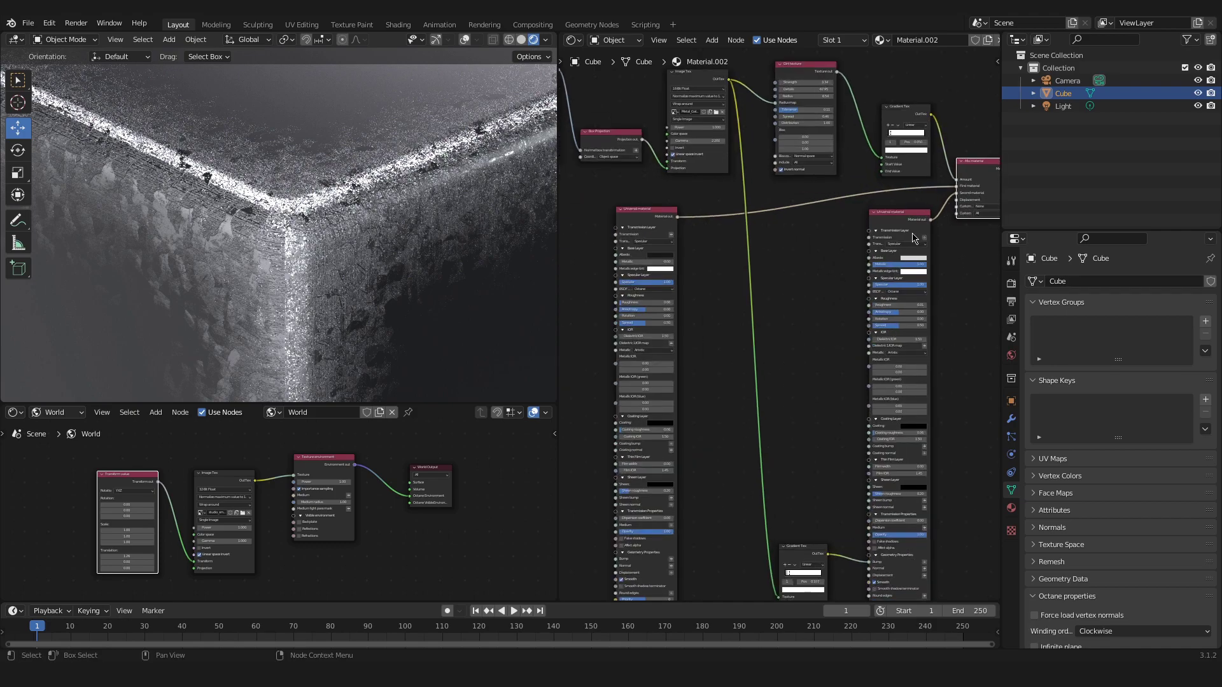
{"action": "middle_click_drag", "start_coordinate": [913, 236], "coordinate": [639, 294]}
{"action": "scroll", "coordinate": [668, 254], "scroll_direction": "up", "scroll_amount": 7}
{"action": "middle_click_drag", "start_coordinate": [701, 261], "coordinate": [817, 334]}
{"action": "scroll", "coordinate": [779, 324], "scroll_direction": "down", "scroll_amount": 4}
{"action": "scroll", "coordinate": [876, 333], "scroll_direction": "down", "scroll_amount": 2}
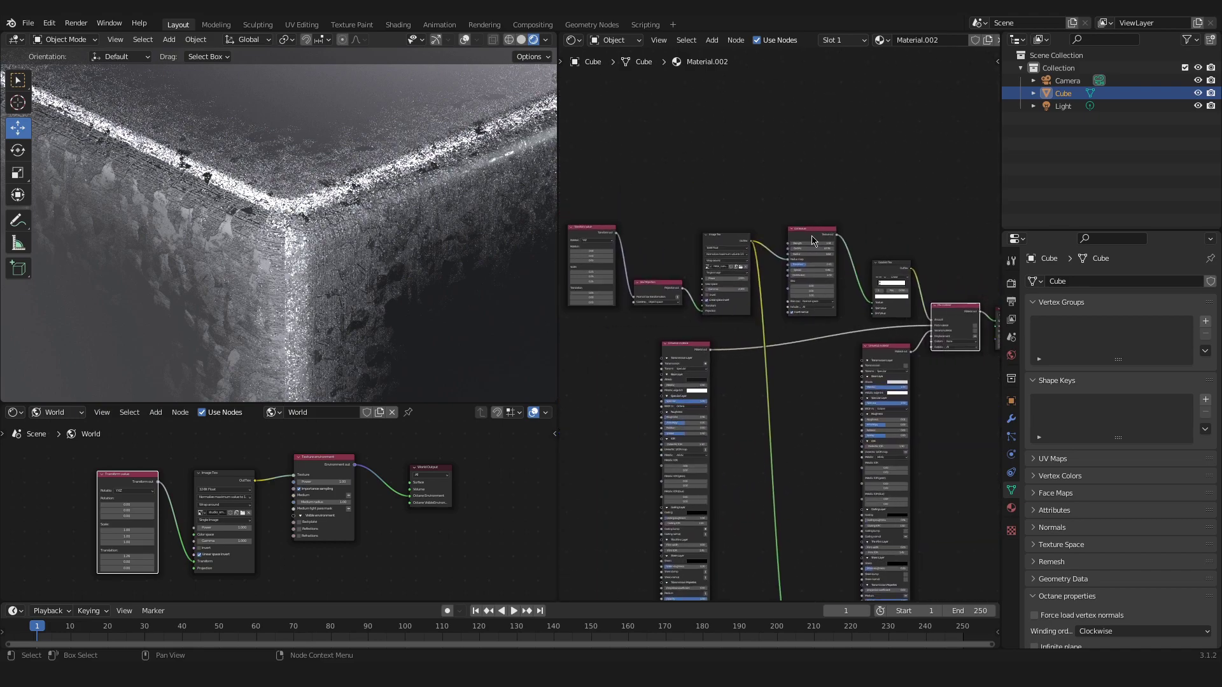
{"action": "scroll", "coordinate": [817, 239], "scroll_direction": "up", "scroll_amount": 2}
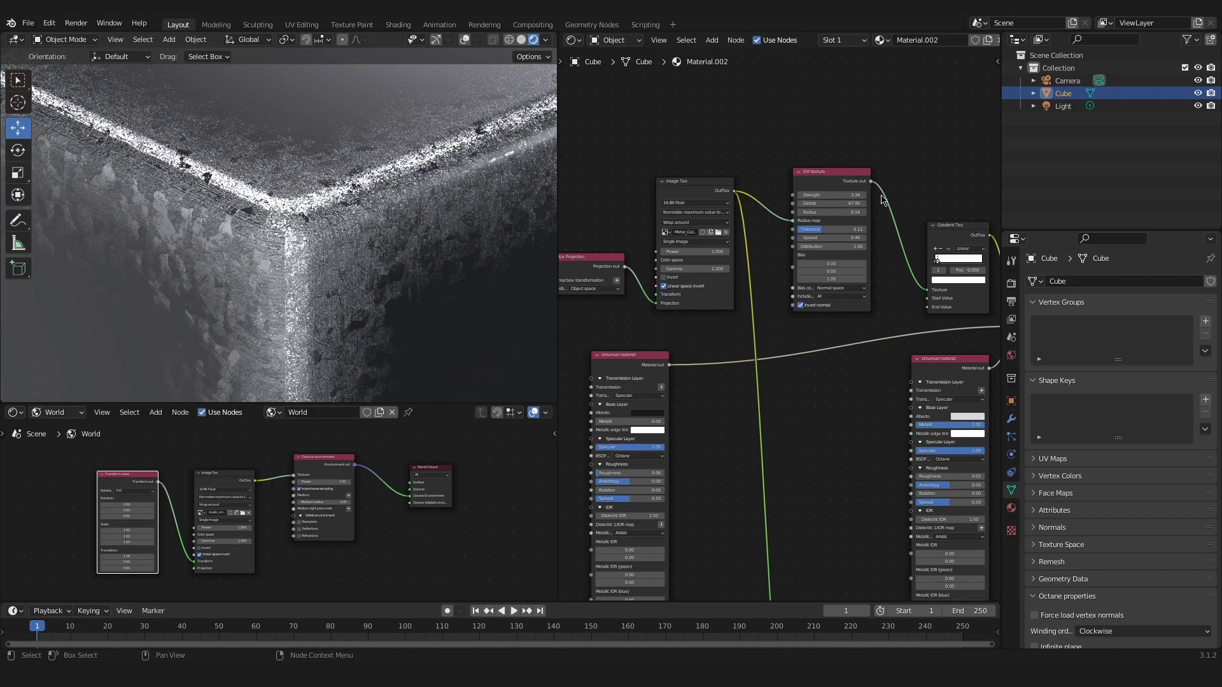
{"action": "middle_click_drag", "start_coordinate": [915, 199], "coordinate": [730, 194]}
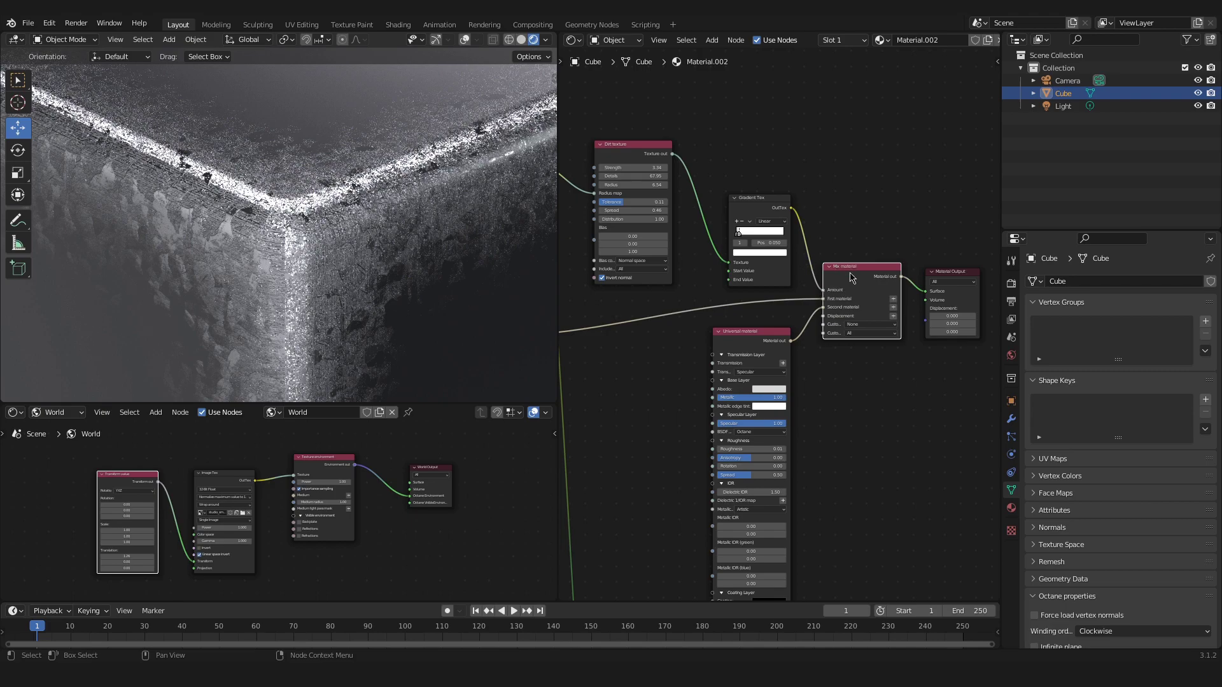
{"action": "middle_click_drag", "start_coordinate": [823, 336], "coordinate": [896, 295]}
{"action": "left_click", "coordinate": [897, 300]}
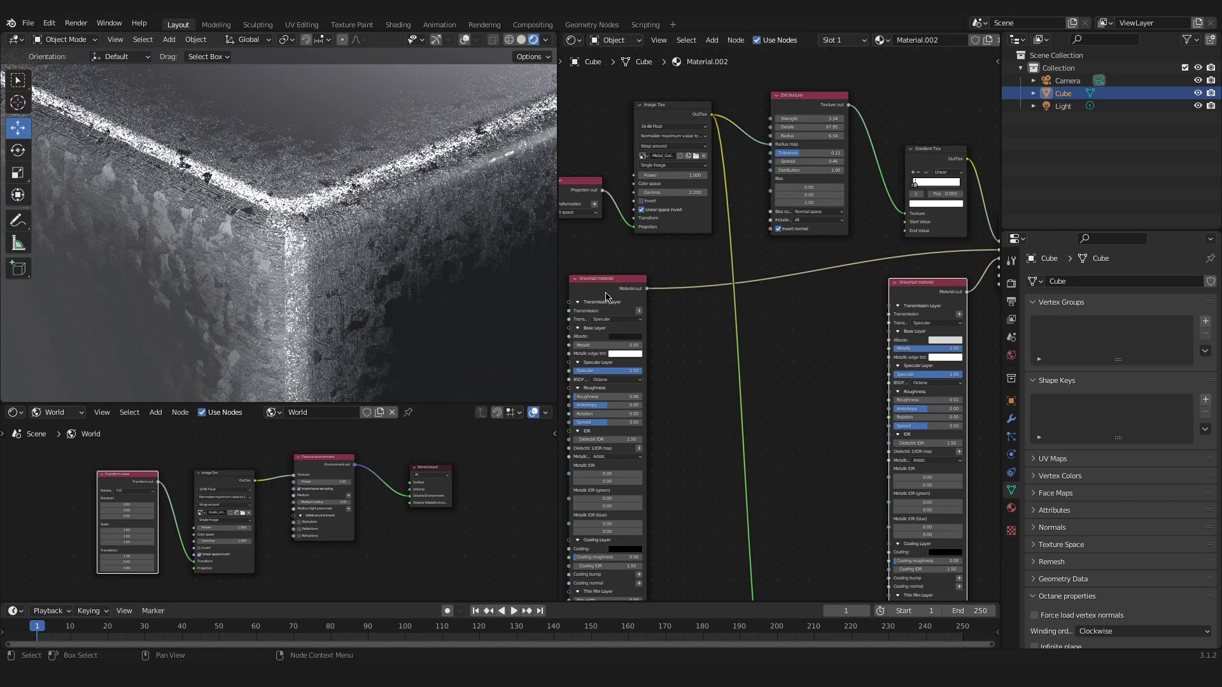
{"action": "left_click", "coordinate": [607, 294]}
{"action": "middle_click_drag", "start_coordinate": [859, 333], "coordinate": [627, 339]}
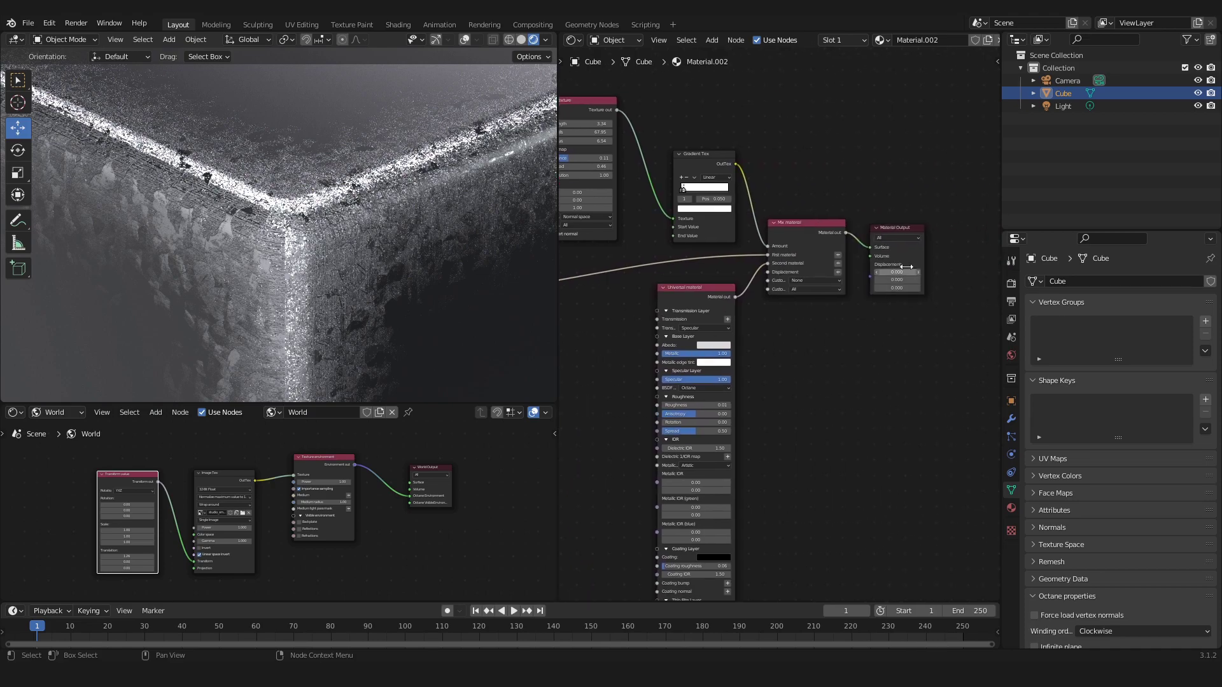
{"action": "left_click_drag", "start_coordinate": [917, 264], "coordinate": [920, 256]}
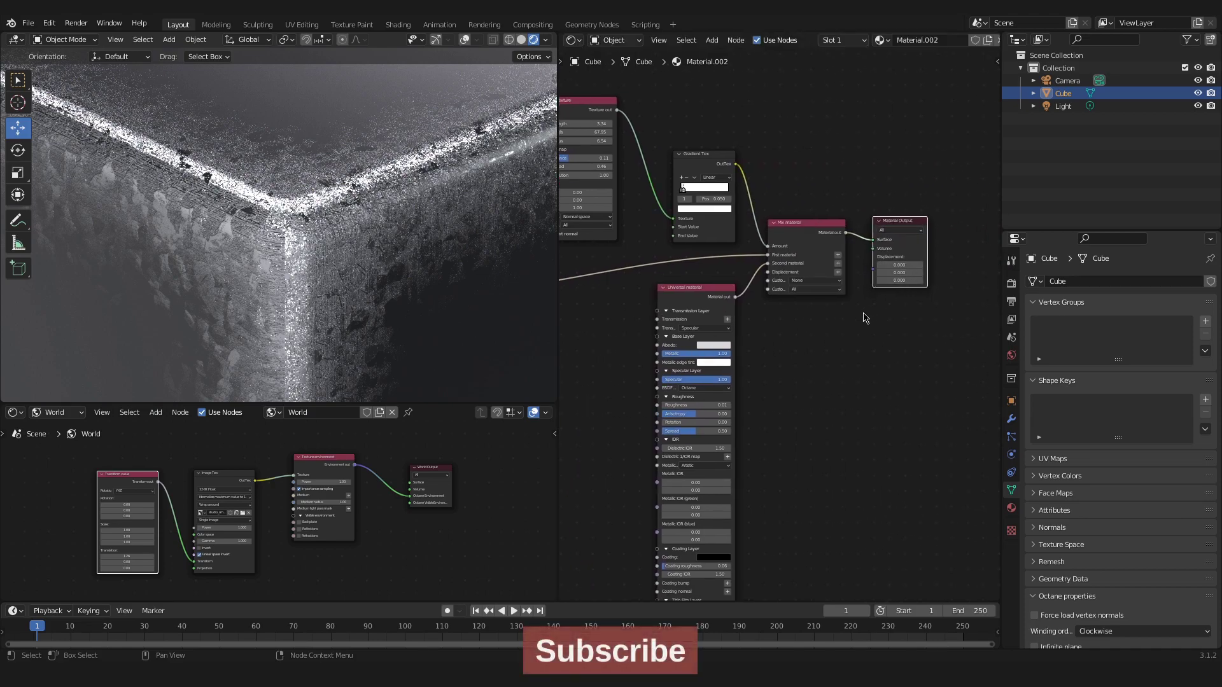
Step: Delete all nodes of Material.002 except the Material Output node
{"action": "left_click", "coordinate": [864, 318]}
{"action": "scroll", "coordinate": [820, 341], "scroll_direction": "down", "scroll_amount": 2}
{"action": "scroll", "coordinate": [848, 353], "scroll_direction": "down", "scroll_amount": 4}
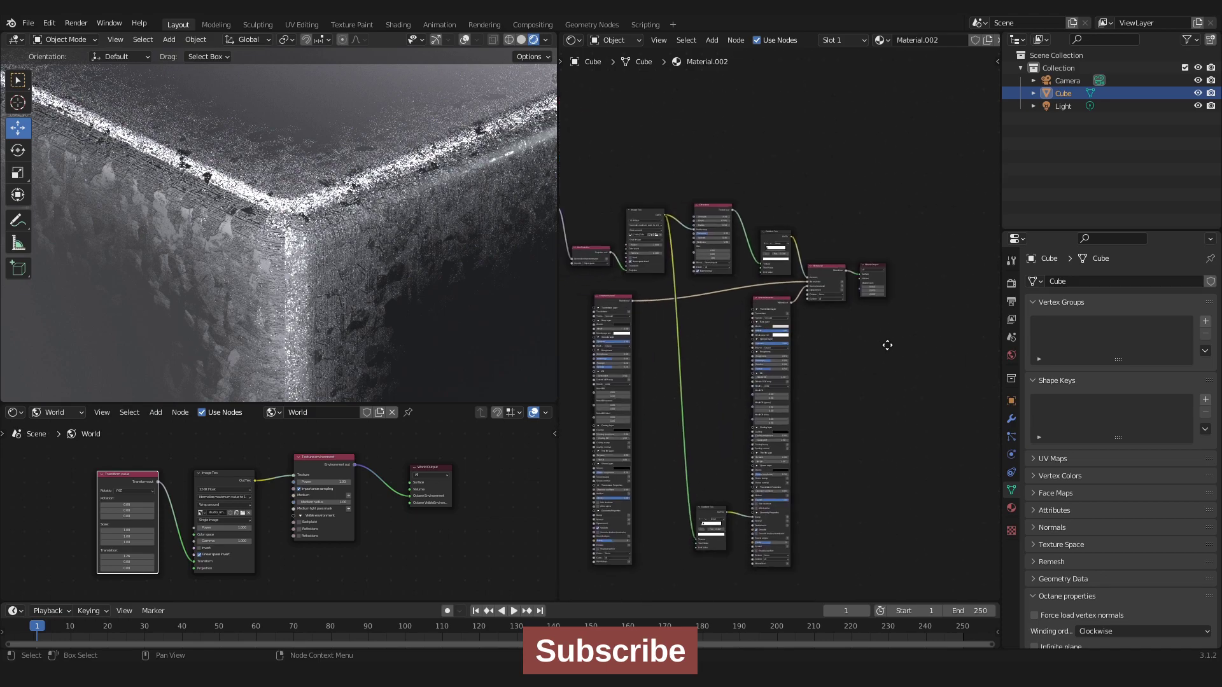
{"action": "left_click_drag", "start_coordinate": [631, 203], "coordinate": [872, 456]}
{"action": "key", "text": "x"}
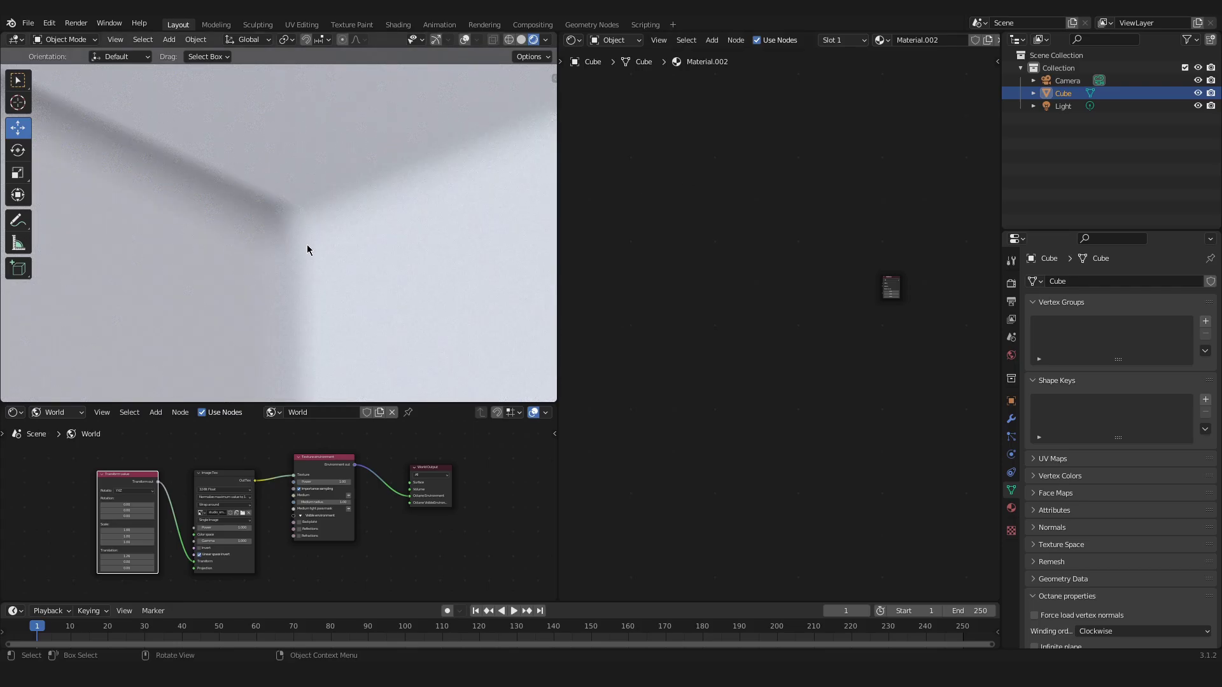
Step: Add a Dirt texture node and place it above and to the left of the Material Output node
{"action": "scroll", "coordinate": [313, 242], "scroll_direction": "down", "scroll_amount": 6}
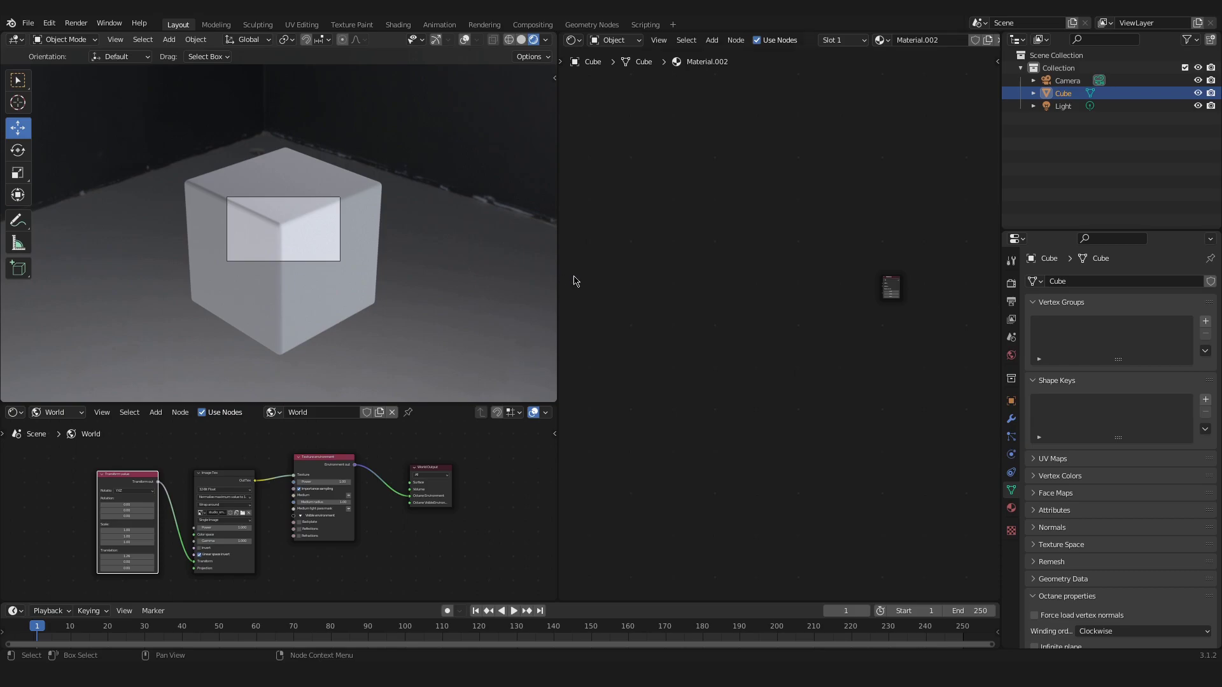
{"action": "scroll", "coordinate": [843, 312], "scroll_direction": "up", "scroll_amount": 2}
{"action": "scroll", "coordinate": [843, 312], "scroll_direction": "up", "scroll_amount": 1}
{"action": "middle_click_drag", "start_coordinate": [859, 306], "coordinate": [768, 333]}
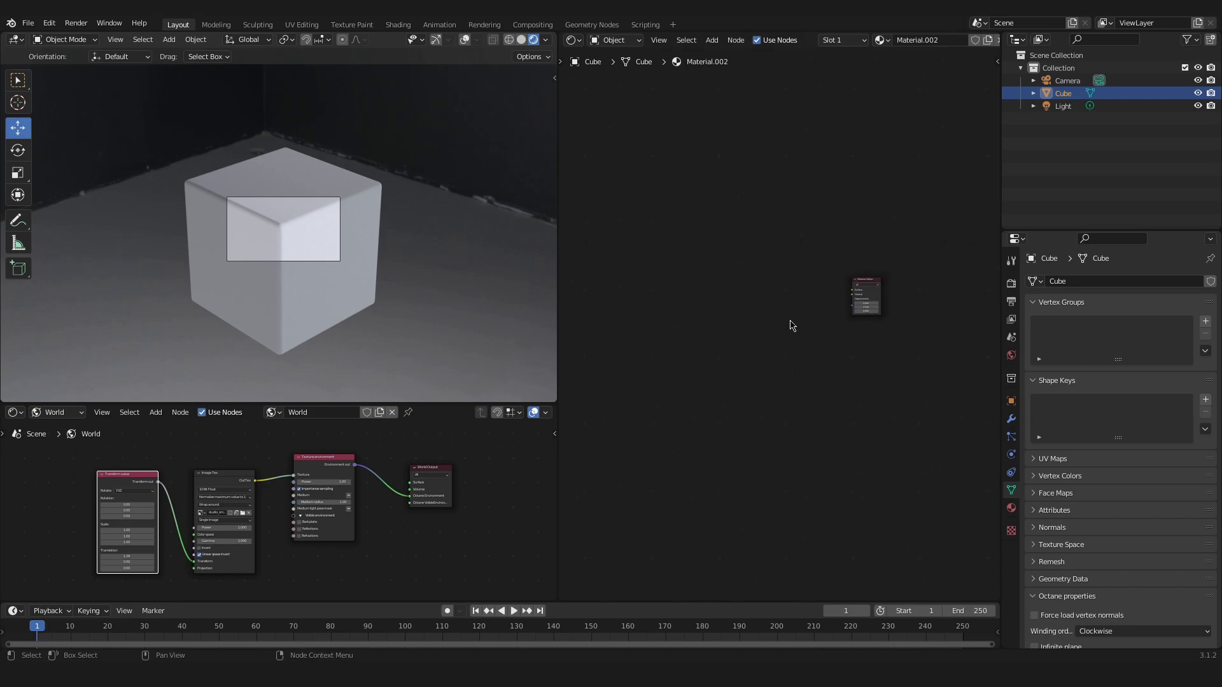
{"action": "scroll", "coordinate": [791, 327], "scroll_direction": "up", "scroll_amount": 3}
{"action": "scroll", "coordinate": [829, 308], "scroll_direction": "up", "scroll_amount": 3}
{"action": "middle_click_drag", "start_coordinate": [832, 299], "coordinate": [771, 318]}
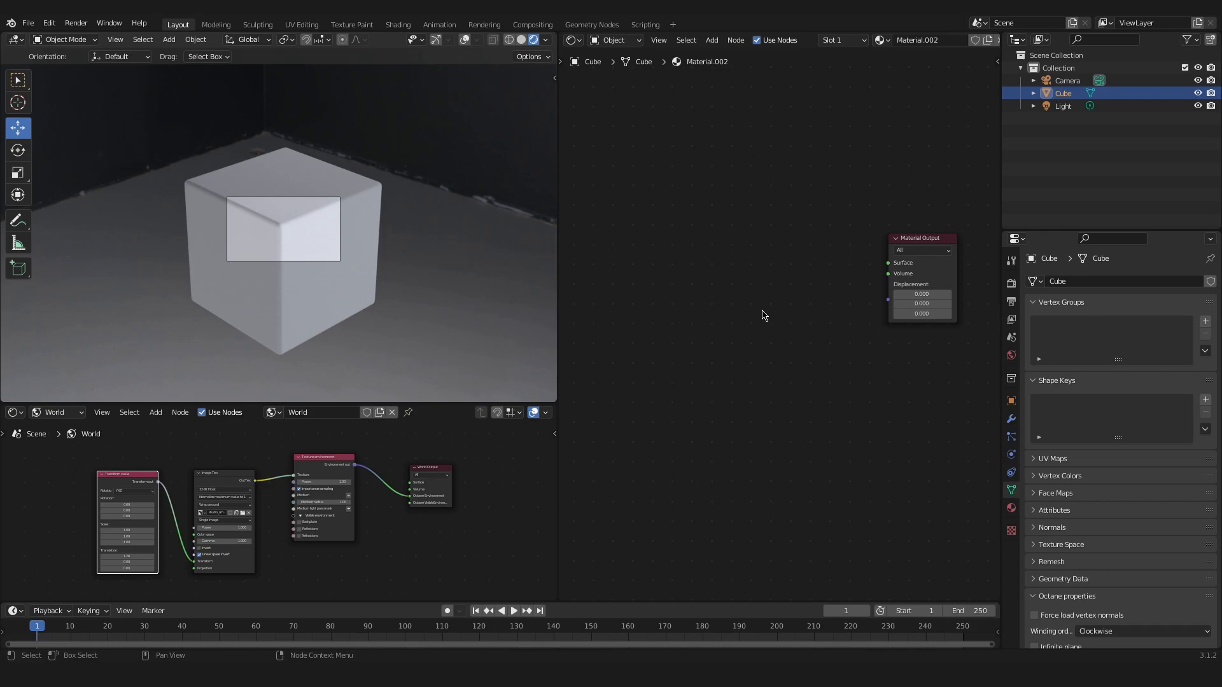
{"action": "key", "text": "shift+a"}
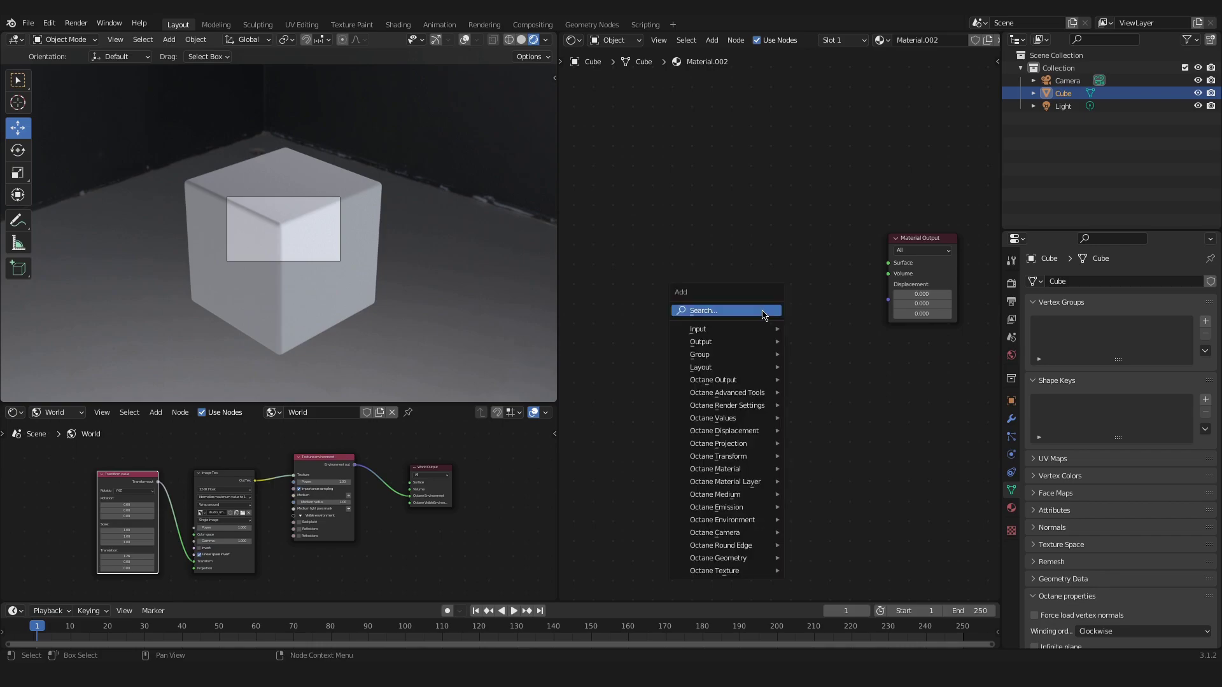
{"action": "left_click", "coordinate": [762, 310]}
{"action": "type", "text": "dir"}
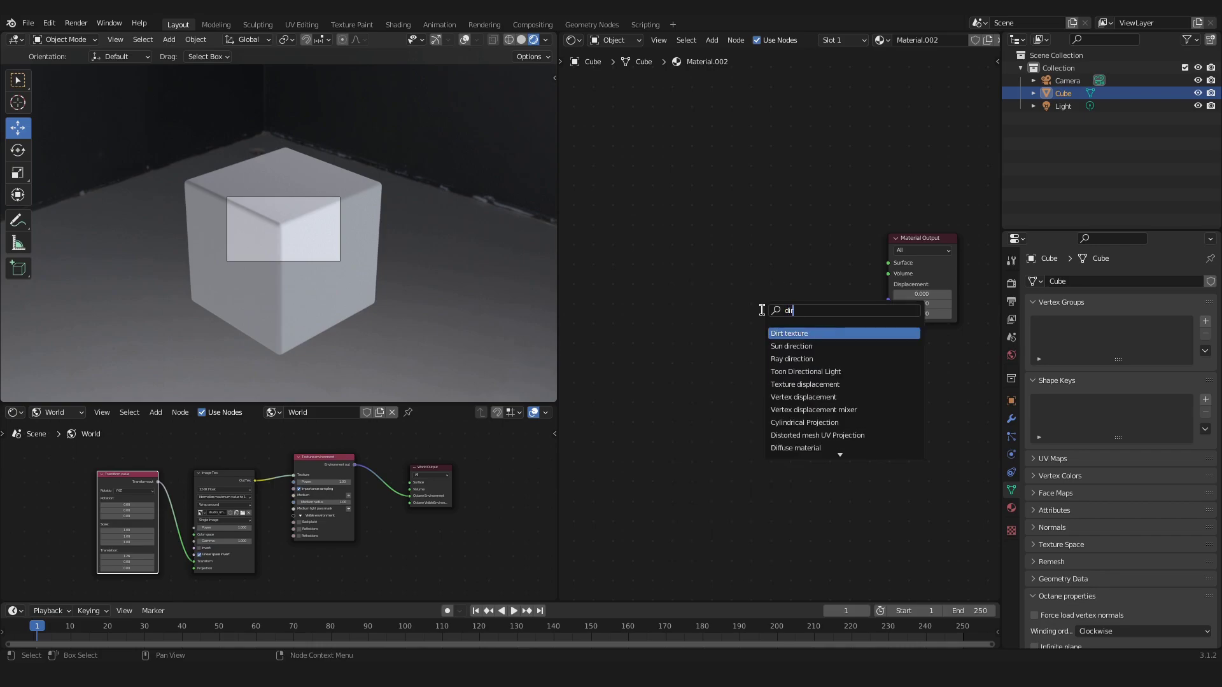
{"action": "left_click", "coordinate": [796, 332]}
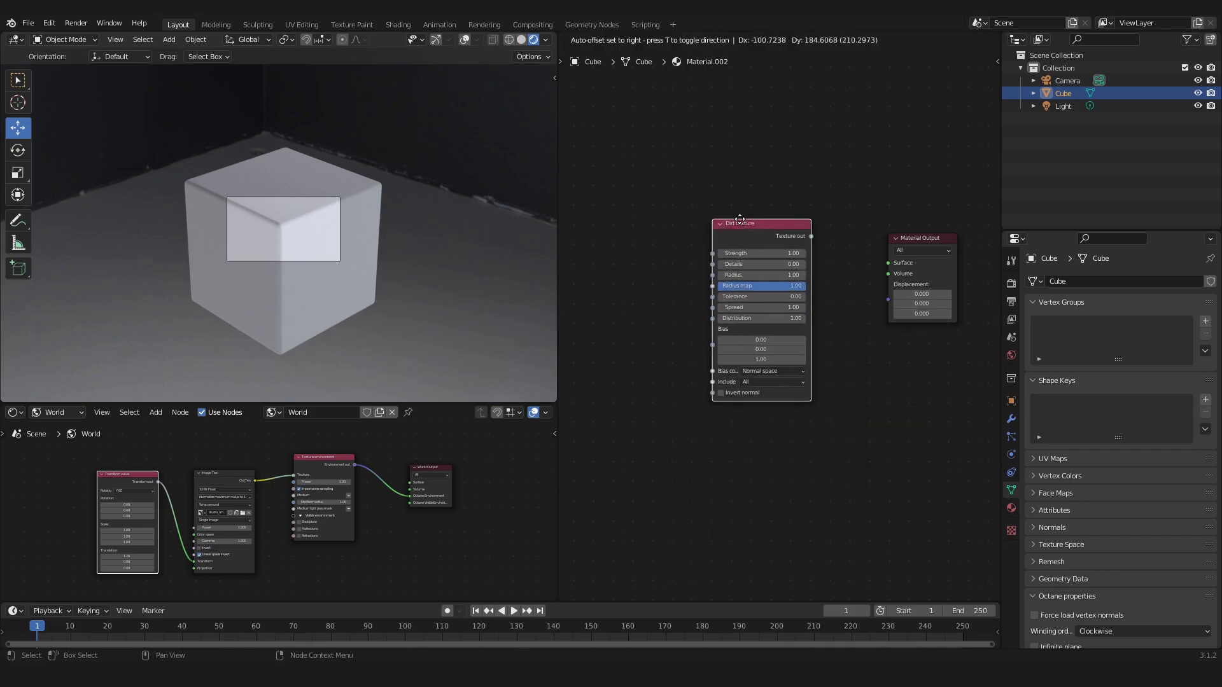
{"action": "left_click", "coordinate": [666, 143]}
{"action": "mouse_move", "coordinate": [685, 135]}
{"action": "left_mouse_down"}
{"action": "mouse_move", "coordinate": [705, 121]}
{"action": "mouse_move", "coordinate": [689, 122]}
{"action": "left_mouse_up"}
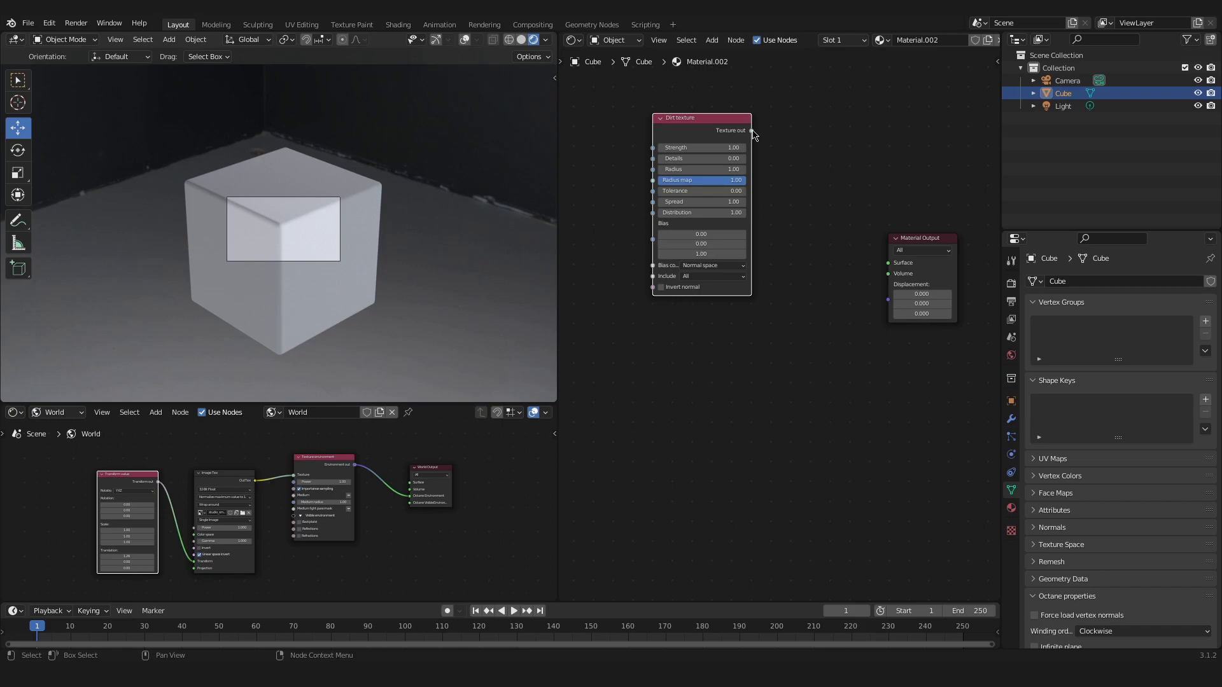
{"action": "left_click_drag", "start_coordinate": [717, 129], "coordinate": [706, 136]}
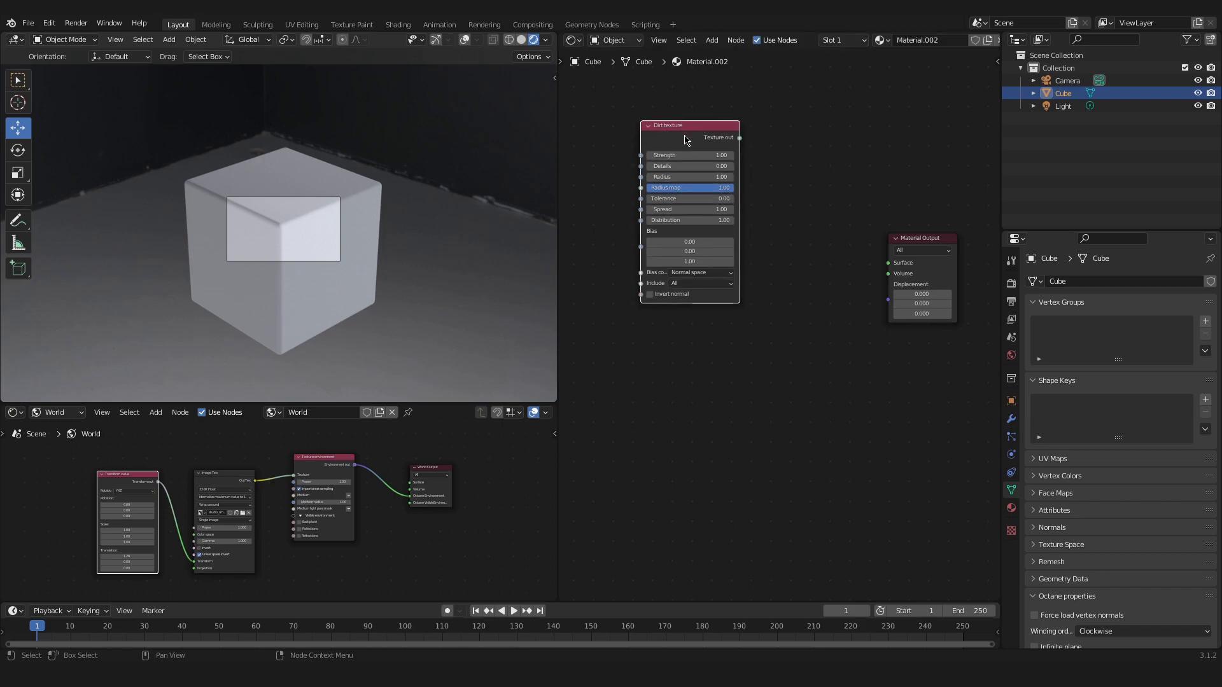
{"action": "left_click_drag", "start_coordinate": [686, 138], "coordinate": [704, 120]}
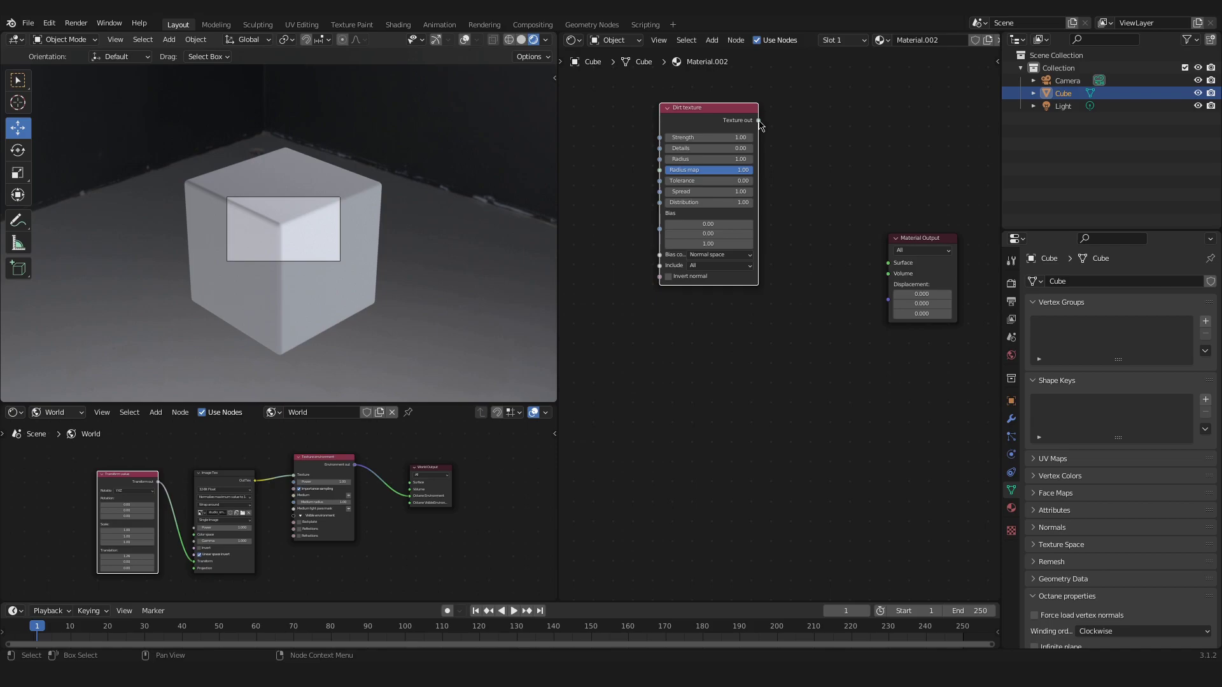
{"action": "left_click_drag", "start_coordinate": [720, 112], "coordinate": [663, 123]}
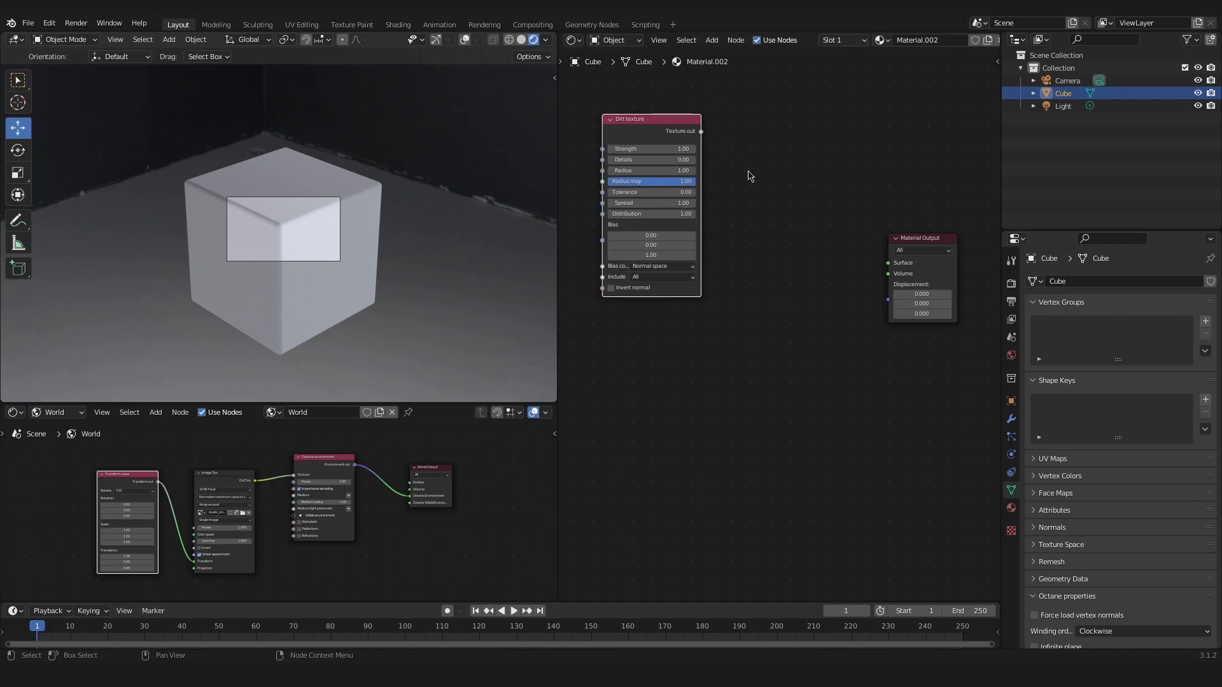
Step: Add a Diffuse material node between the two nodes and connect its output to the Surface input of Material Output
{"action": "key", "text": "shift+a"}
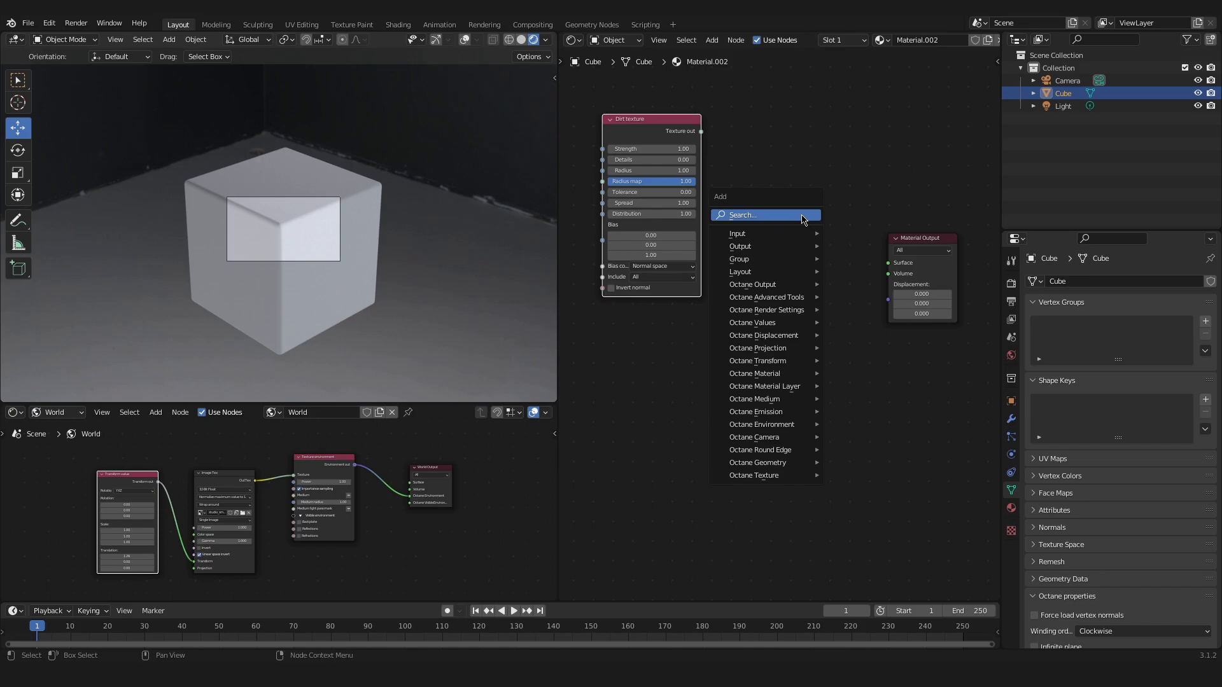
{"action": "left_click", "coordinate": [802, 216]}
{"action": "type", "text": "defu"}
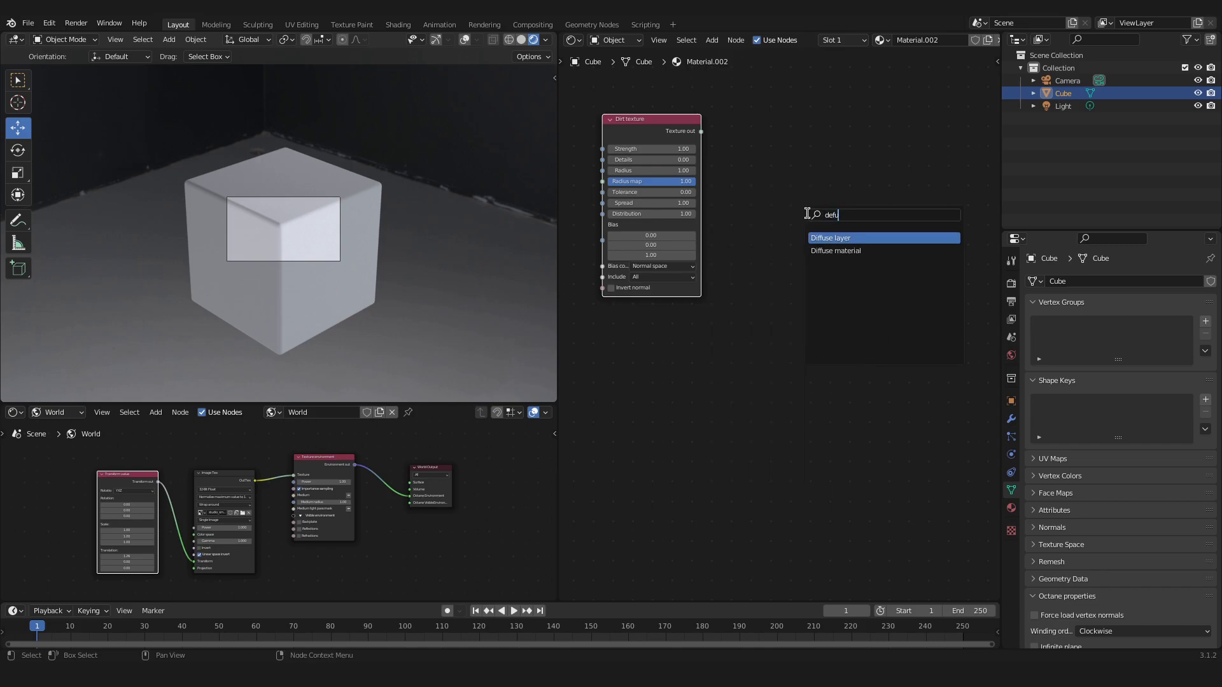
{"action": "left_click", "coordinate": [836, 251]}
{"action": "left_click_drag", "start_coordinate": [851, 275], "coordinate": [937, 266]}
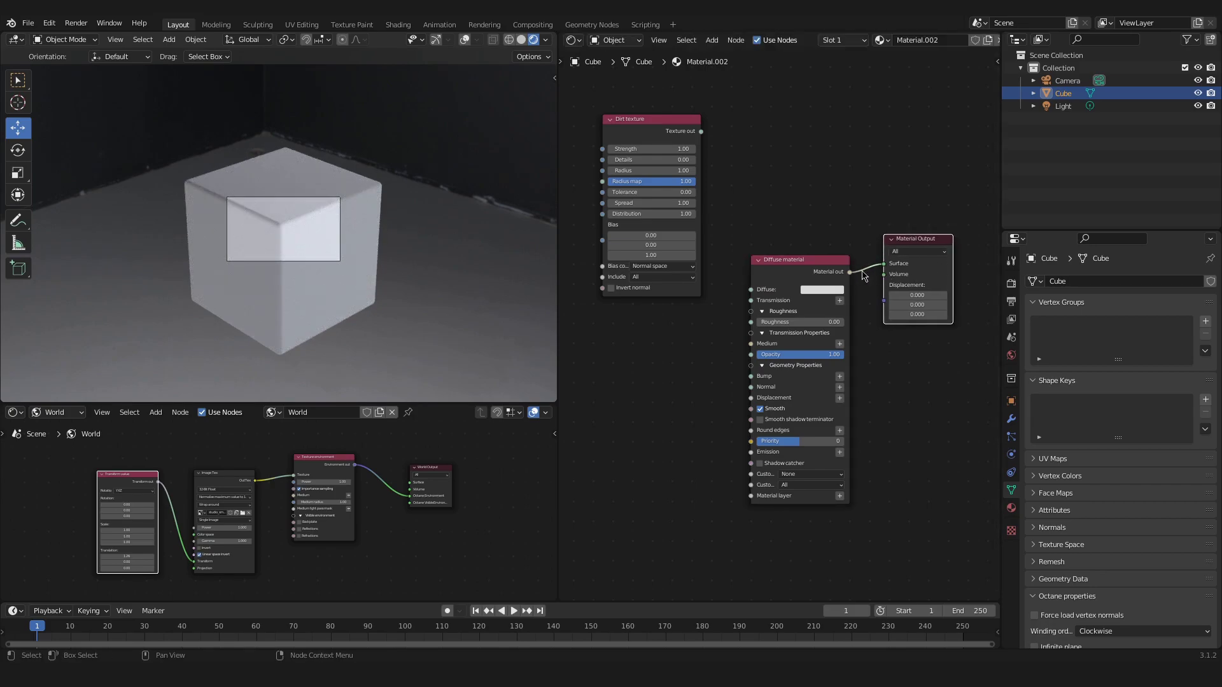
{"action": "left_click_drag", "start_coordinate": [803, 260], "coordinate": [776, 251]}
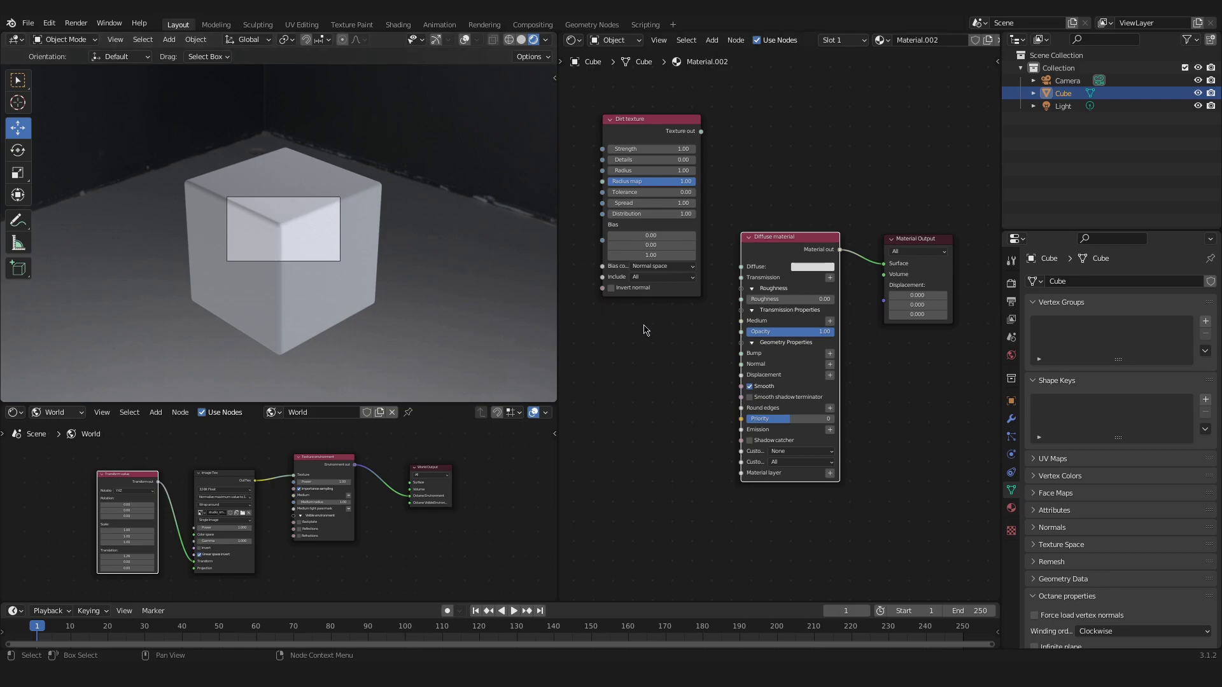
Step: Connect the Dirt texture's output to the Diffuse input of the Diffuse material node
{"action": "middle_click_drag", "start_coordinate": [646, 330], "coordinate": [743, 338]}
{"action": "left_click_drag", "start_coordinate": [712, 129], "coordinate": [669, 180]}
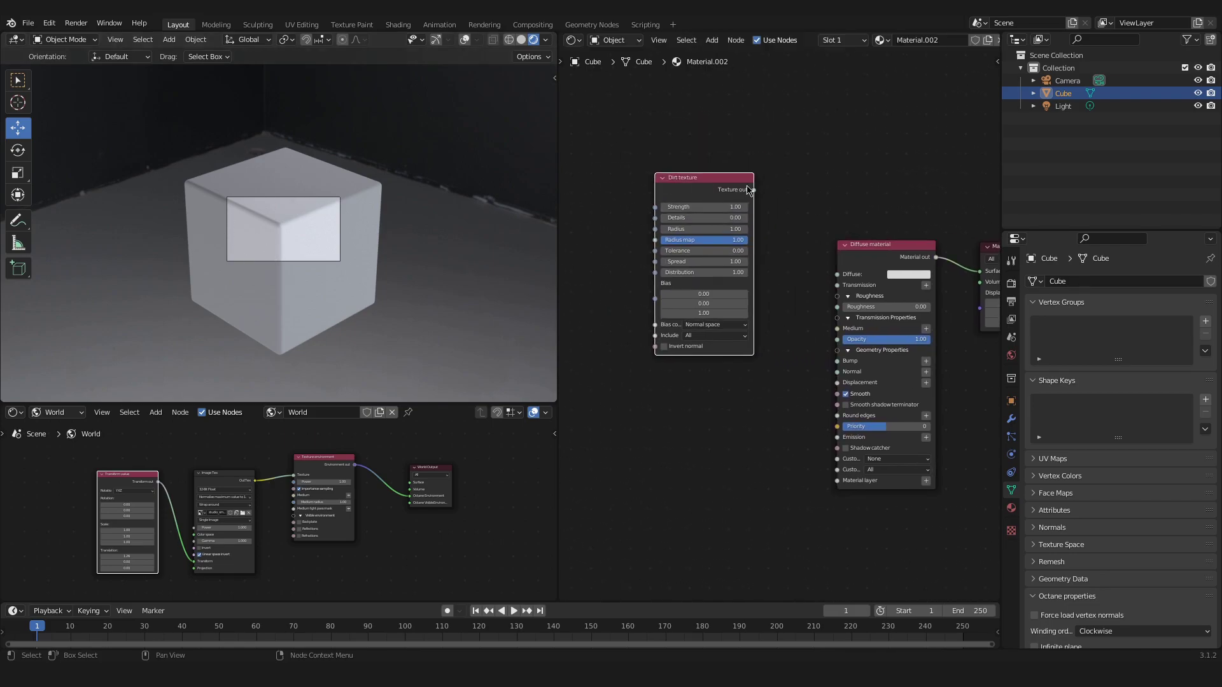
{"action": "left_click_drag", "start_coordinate": [754, 191], "coordinate": [840, 277]}
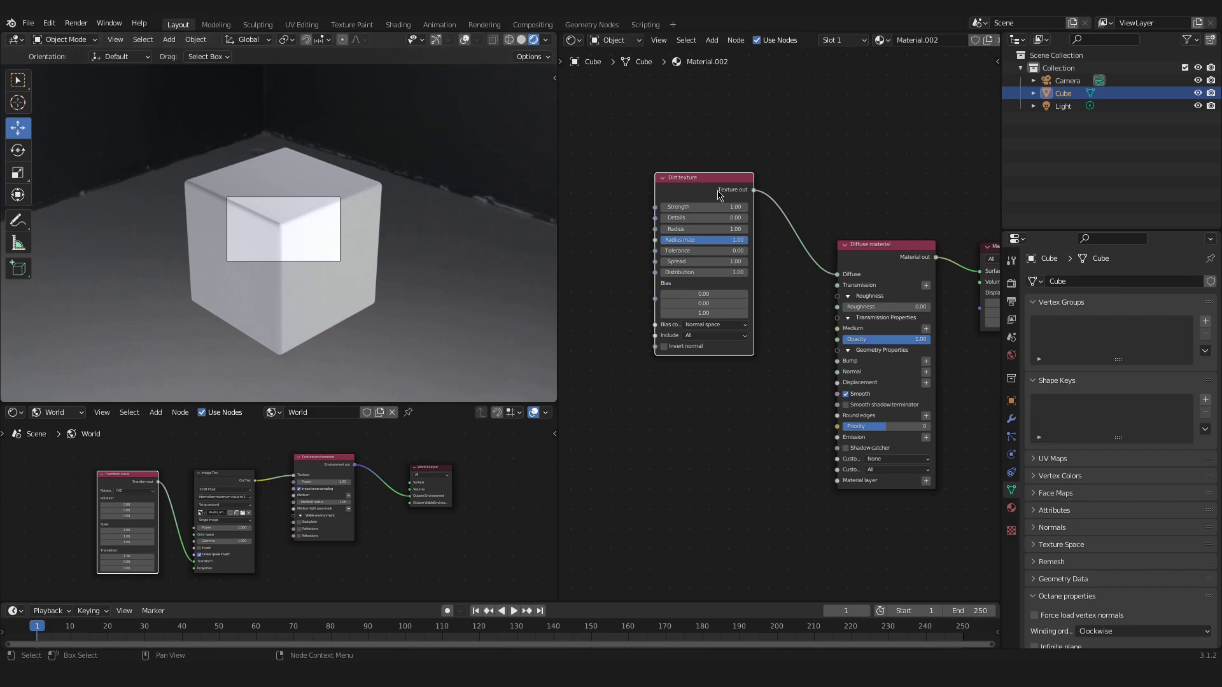
{"action": "middle_click_drag", "start_coordinate": [846, 264], "coordinate": [844, 268]}
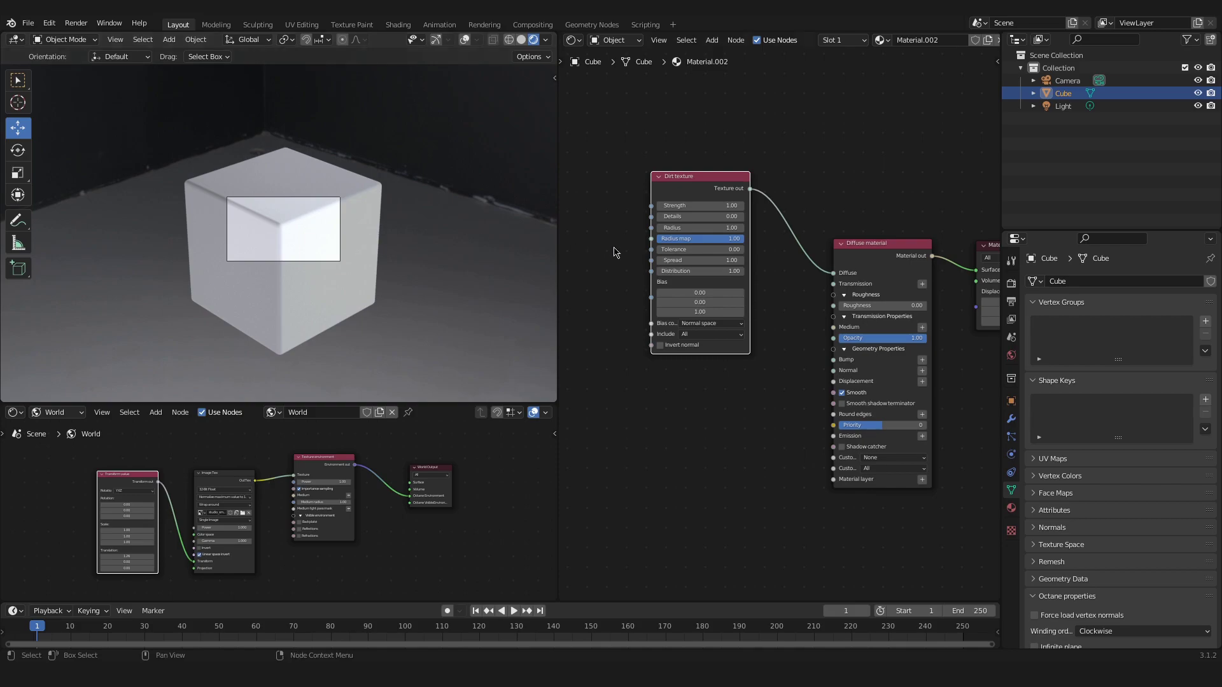
{"action": "left_click_drag", "start_coordinate": [689, 178], "coordinate": [703, 173]}
Step: Enable Invert normal on the Dirt texture node and check the effect on the cube's edges up close
{"action": "scroll", "coordinate": [734, 204], "scroll_direction": "up", "scroll_amount": 1}
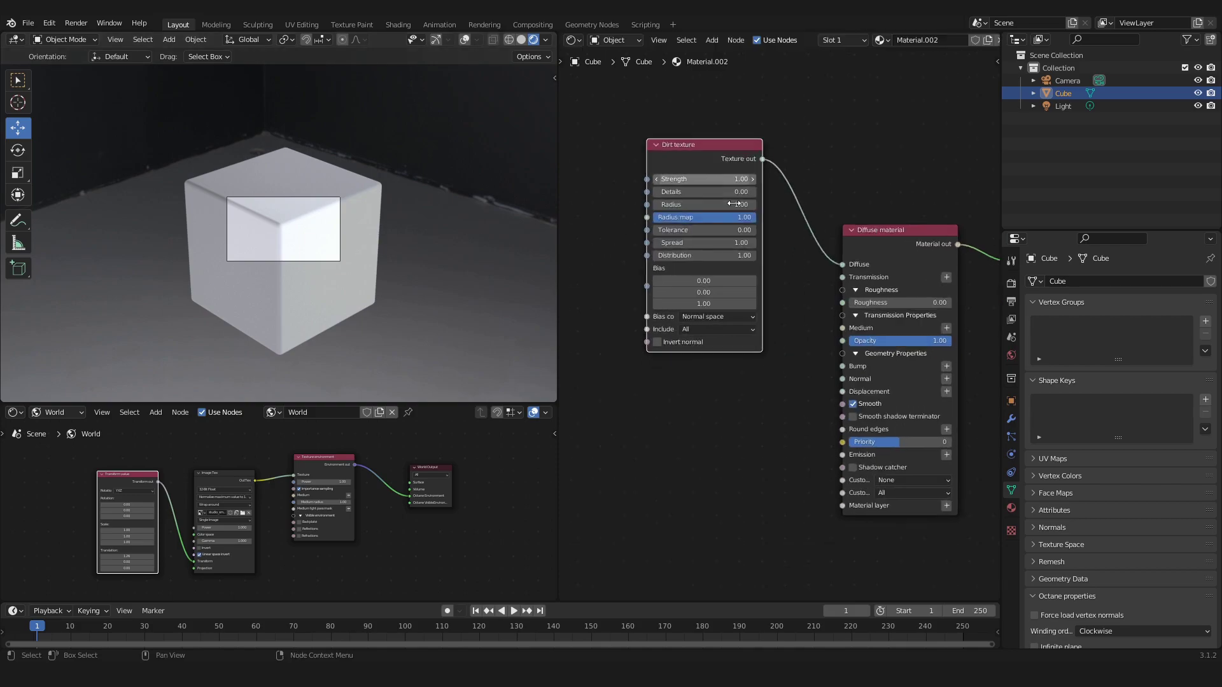
{"action": "scroll", "coordinate": [733, 203], "scroll_direction": "up", "scroll_amount": 4}
{"action": "middle_click_drag", "start_coordinate": [746, 214], "coordinate": [789, 252]}
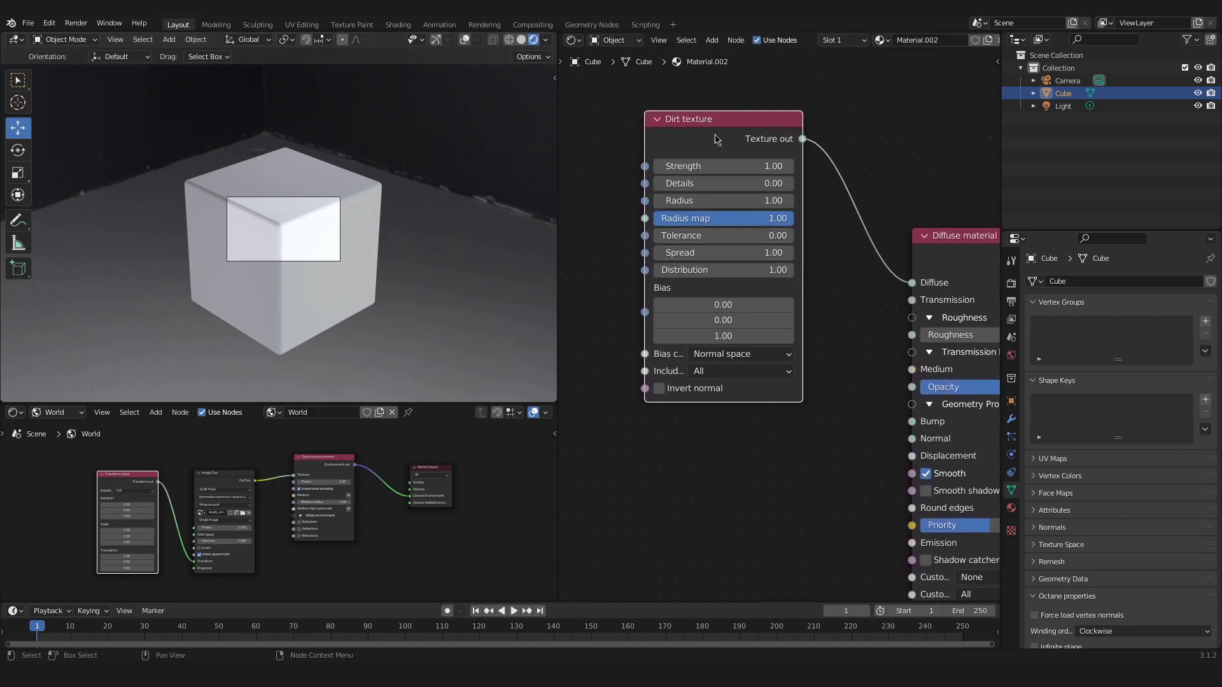
{"action": "middle_click_drag", "start_coordinate": [765, 197], "coordinate": [776, 247]}
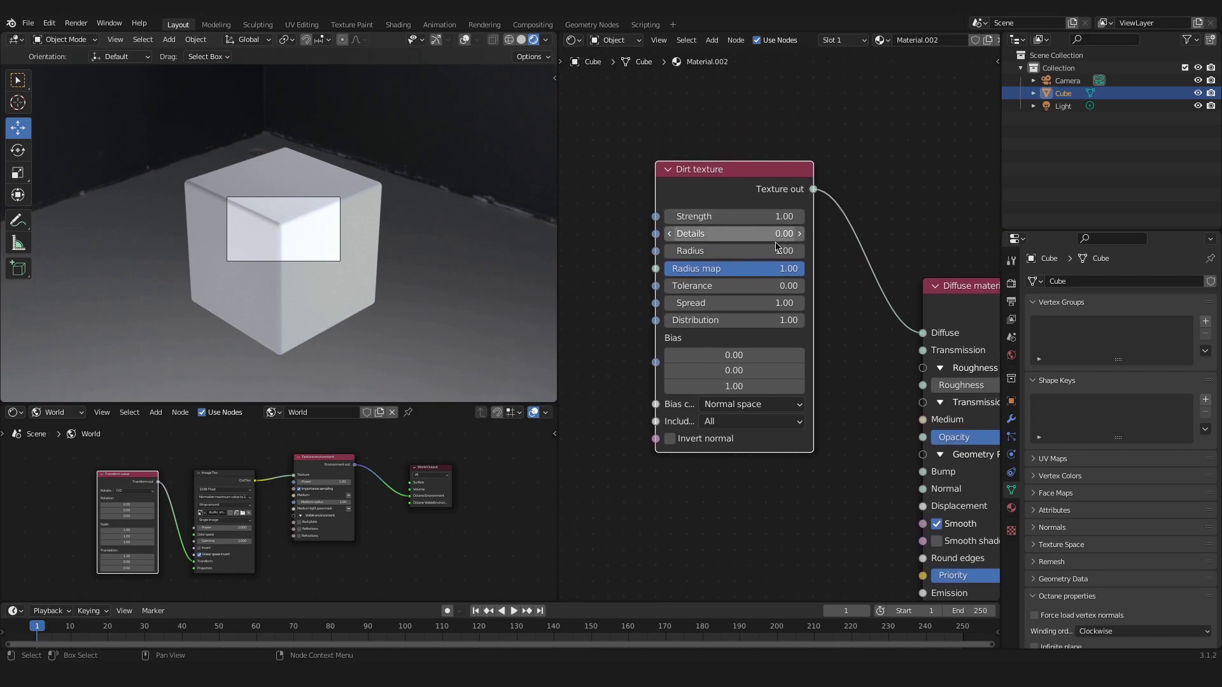
{"action": "scroll", "coordinate": [776, 246], "scroll_direction": "up", "scroll_amount": 1}
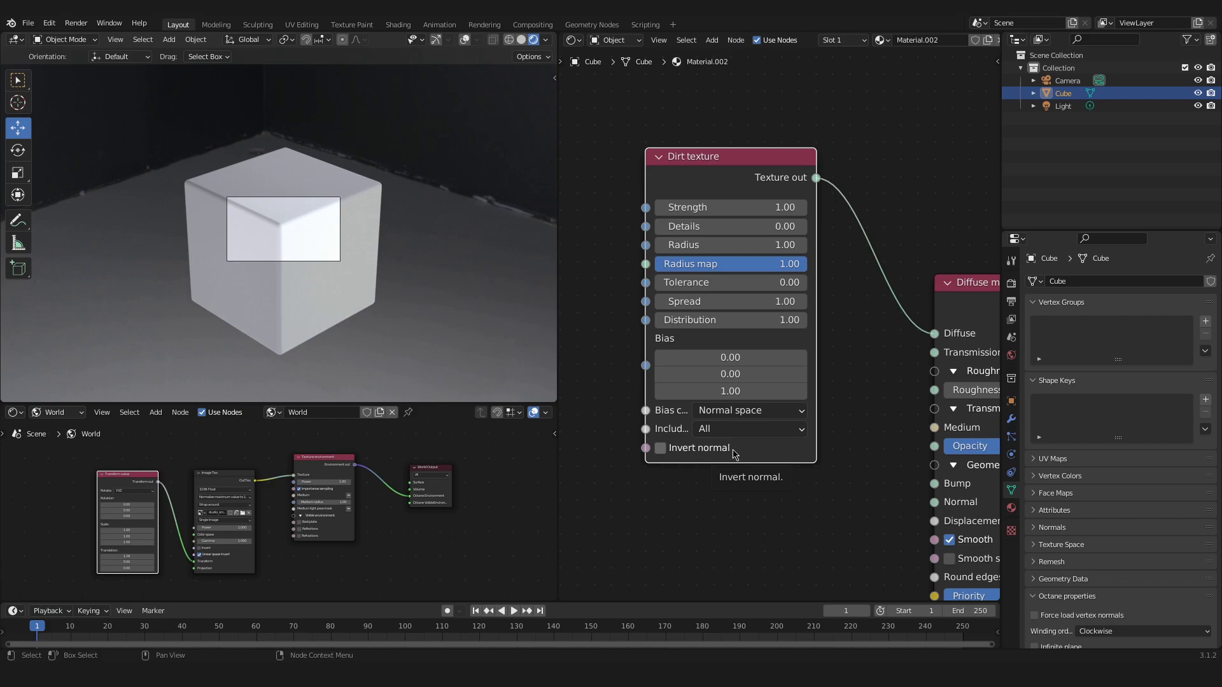
{"action": "left_click", "coordinate": [686, 451]}
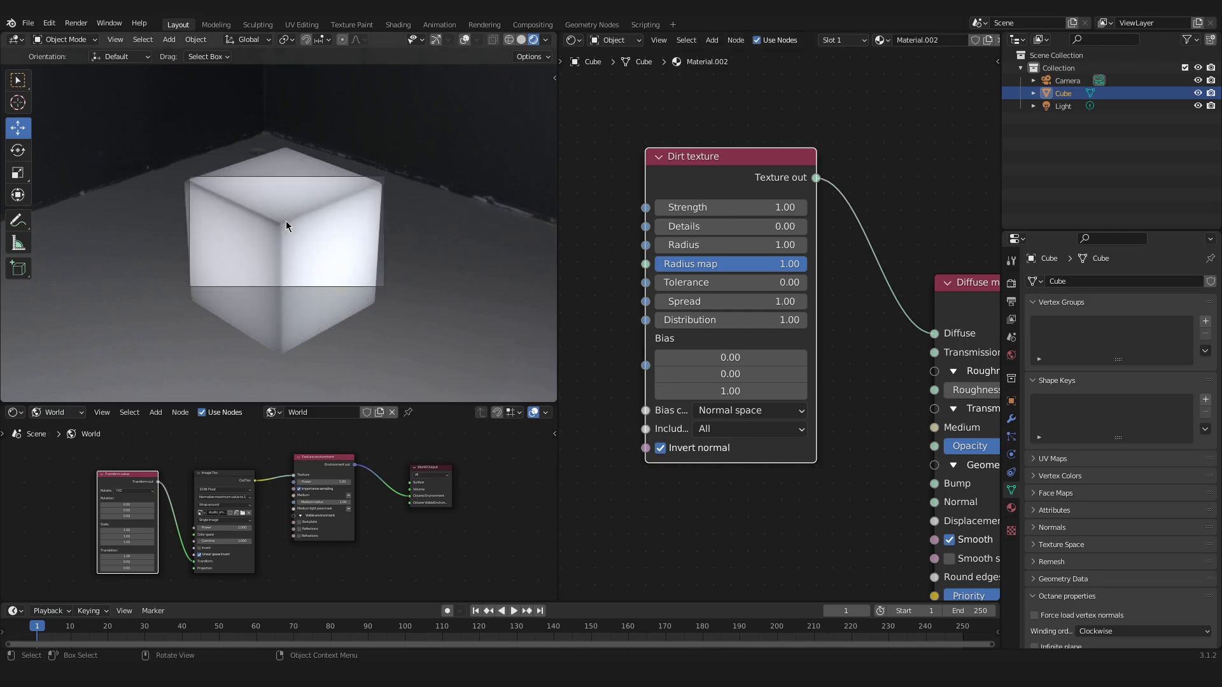
{"action": "scroll", "coordinate": [287, 226], "scroll_direction": "up", "scroll_amount": 8}
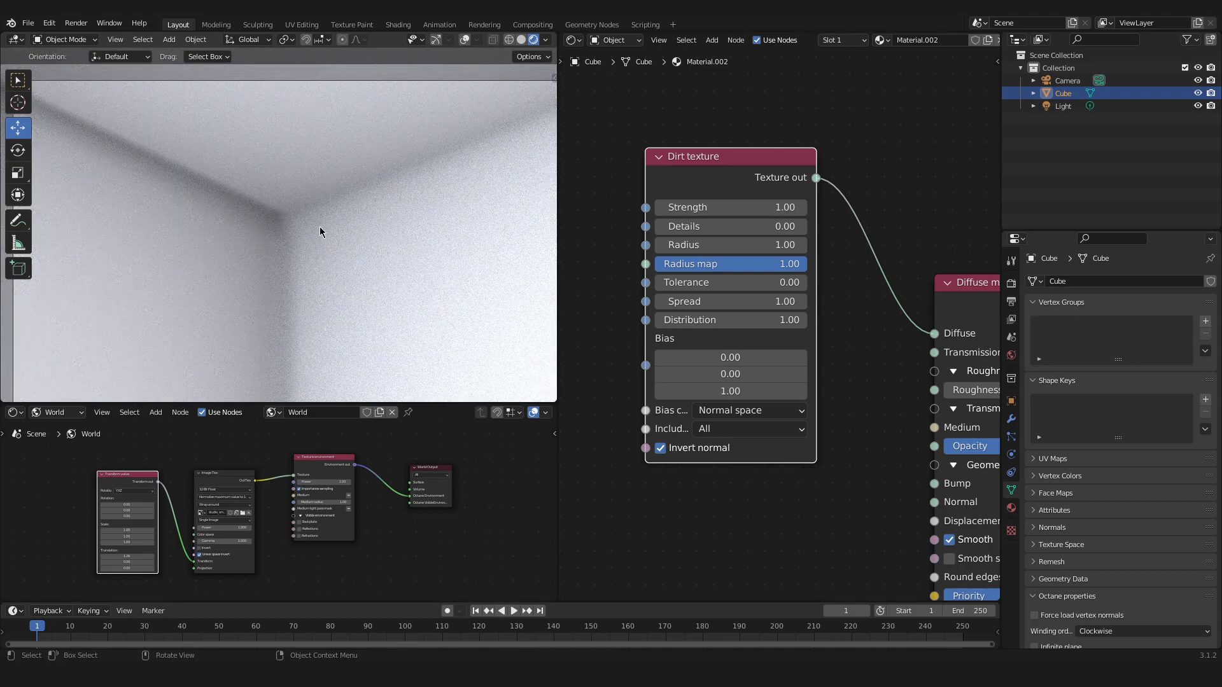
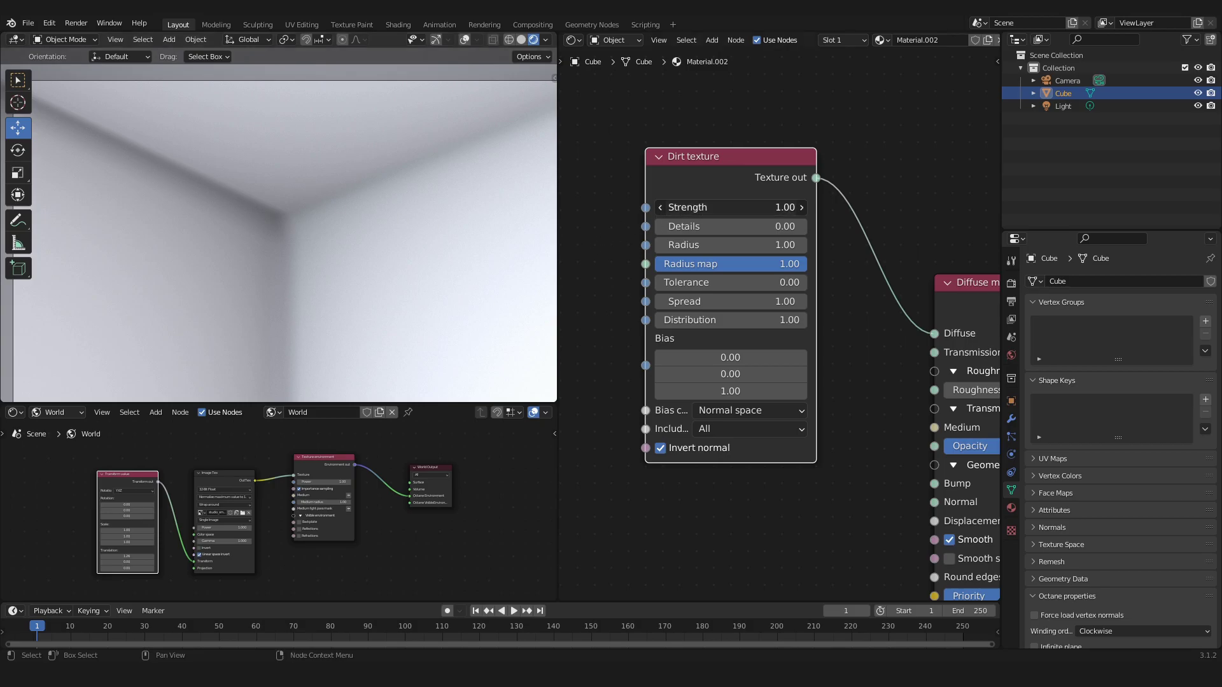
Step: Set the Dirt texture's Strength to 4.55 and Details to 3.55, checking the cube's corner from near and far
{"action": "left_click_drag", "start_coordinate": [732, 207], "coordinate": [860, 207]}
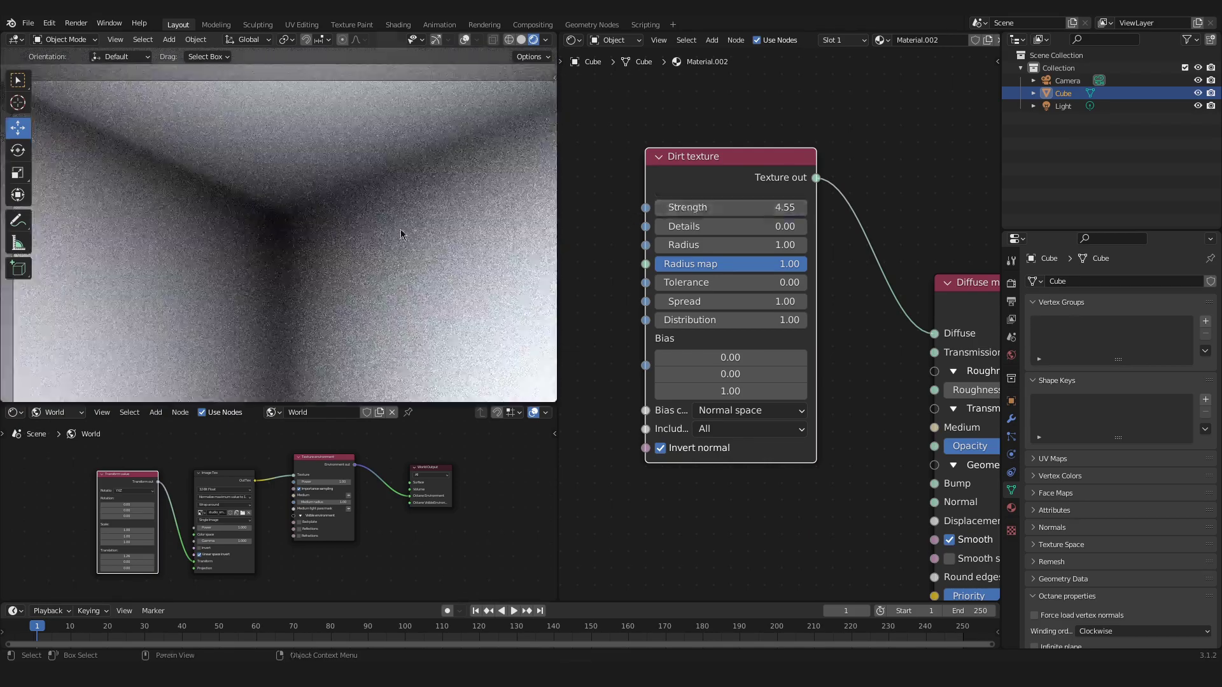
{"action": "scroll", "coordinate": [401, 235], "scroll_direction": "down", "scroll_amount": 7}
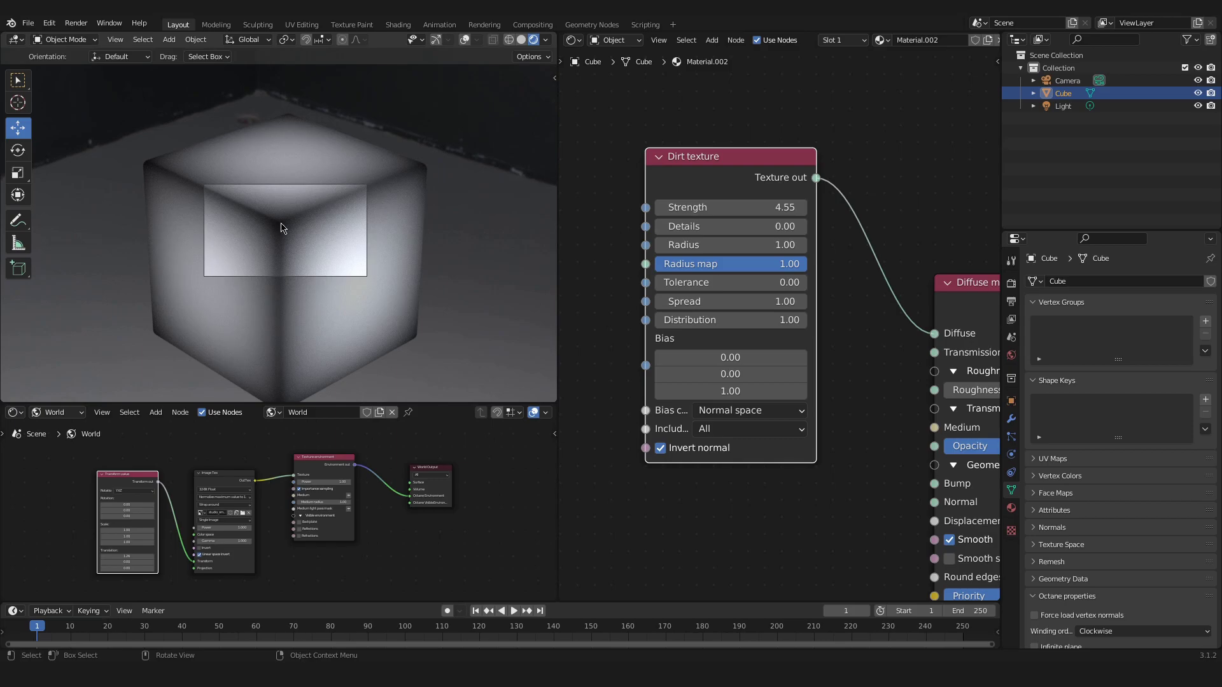
{"action": "left_click_drag", "start_coordinate": [731, 226], "coordinate": [778, 226]}
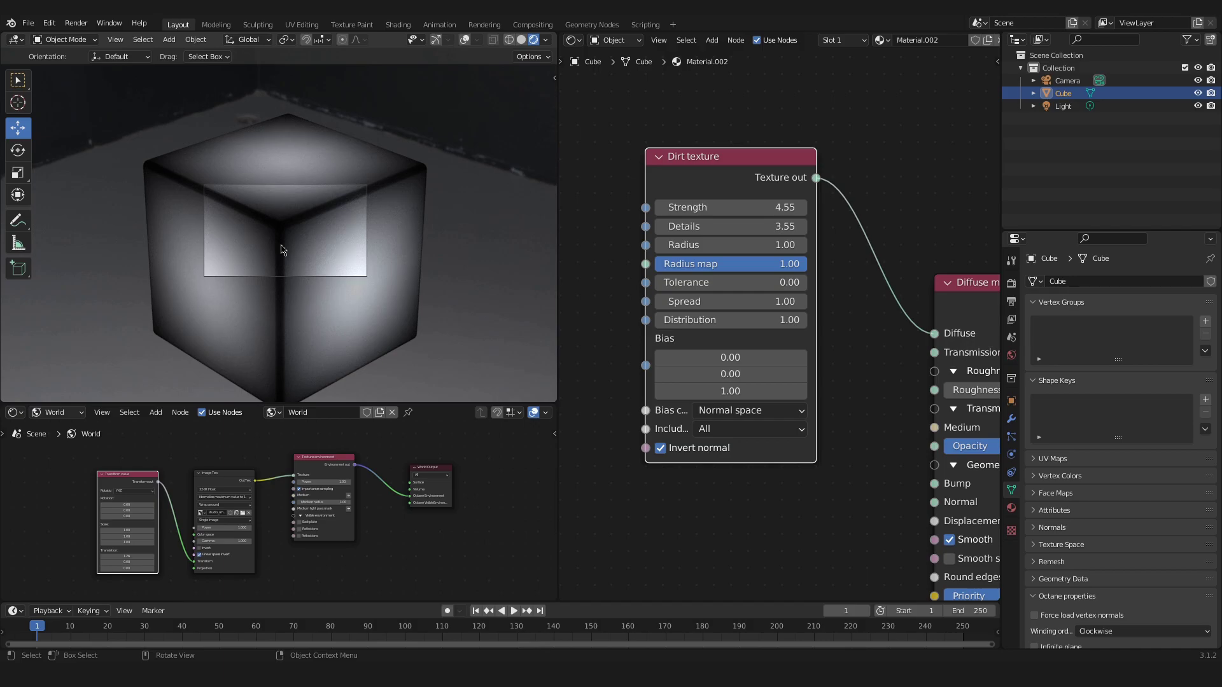
{"action": "scroll", "coordinate": [282, 248], "scroll_direction": "up", "scroll_amount": 6}
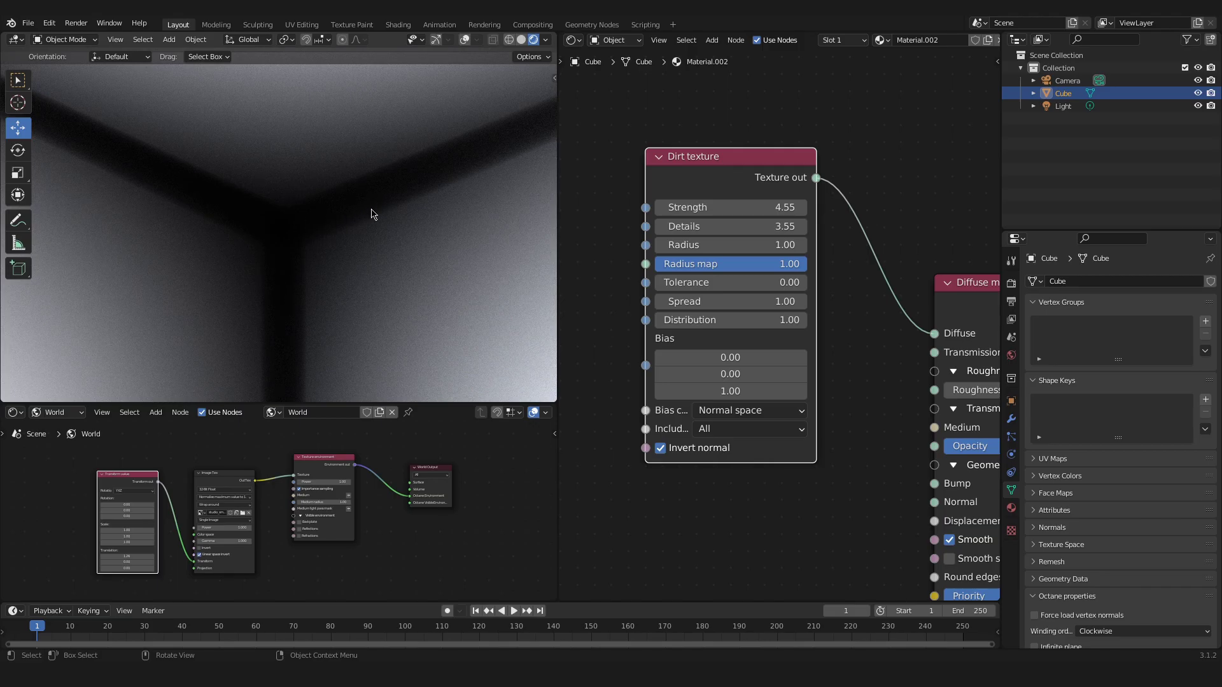
{"action": "scroll", "coordinate": [361, 210], "scroll_direction": "down", "scroll_amount": 4}
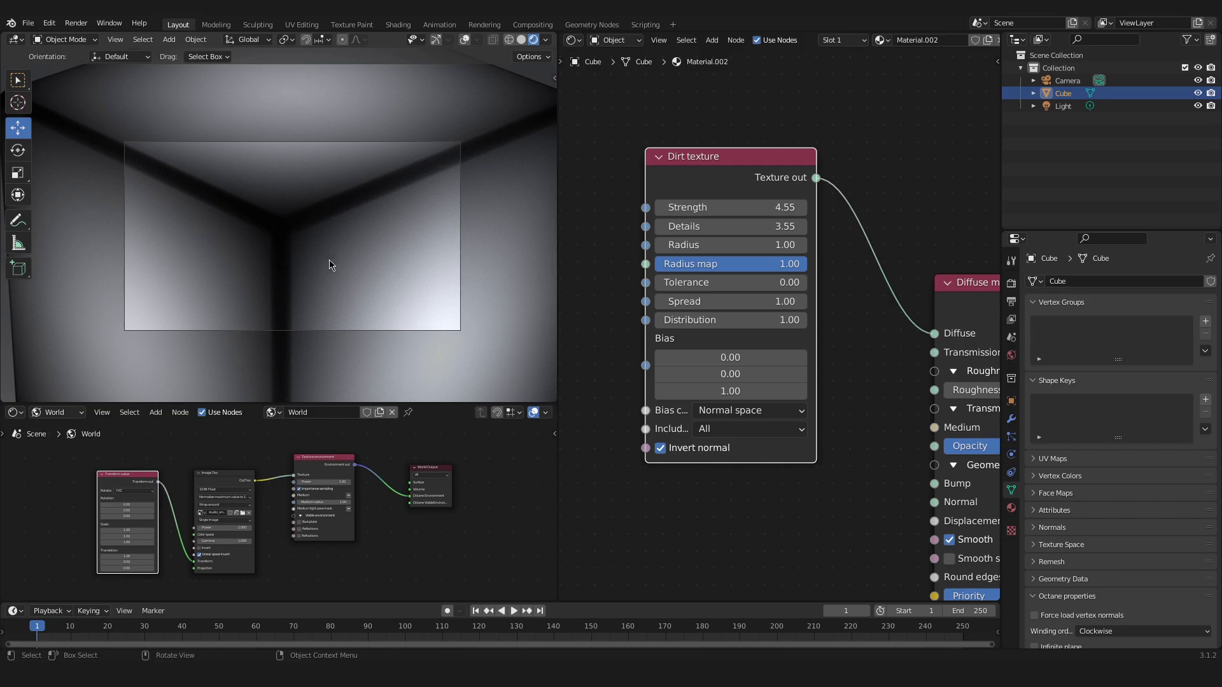
Step: Reset the Dirt texture's Details to its default for comparison and raise it to 9.21
{"action": "key", "text": "BackSpace"}
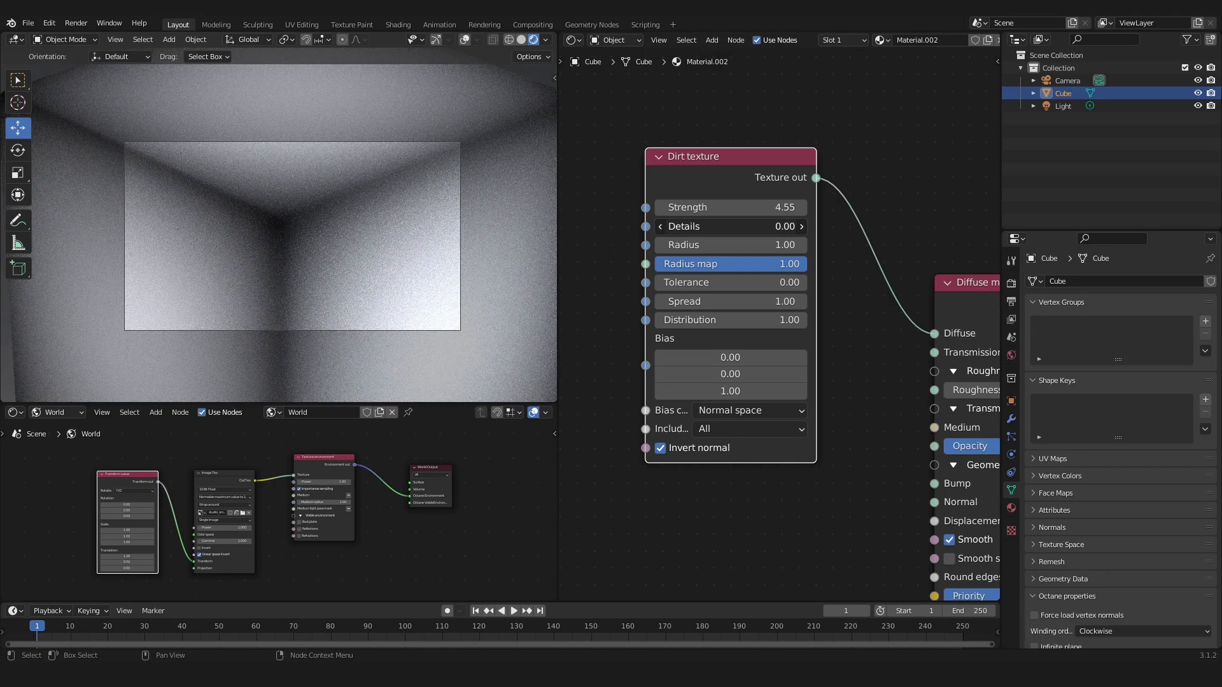
{"action": "left_click_drag", "start_coordinate": [731, 226], "coordinate": [784, 227]}
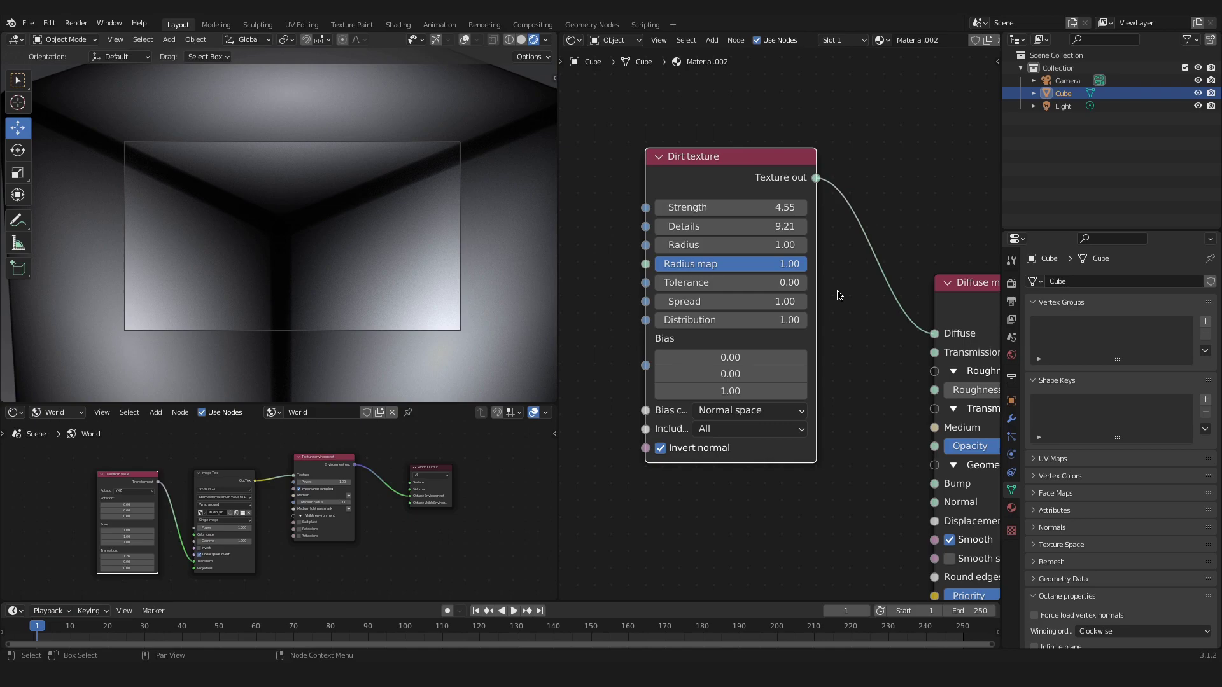
Step: Add an Image Tex node and place it to the left of the Dirt texture node
{"action": "scroll", "coordinate": [839, 295], "scroll_direction": "down", "scroll_amount": 3}
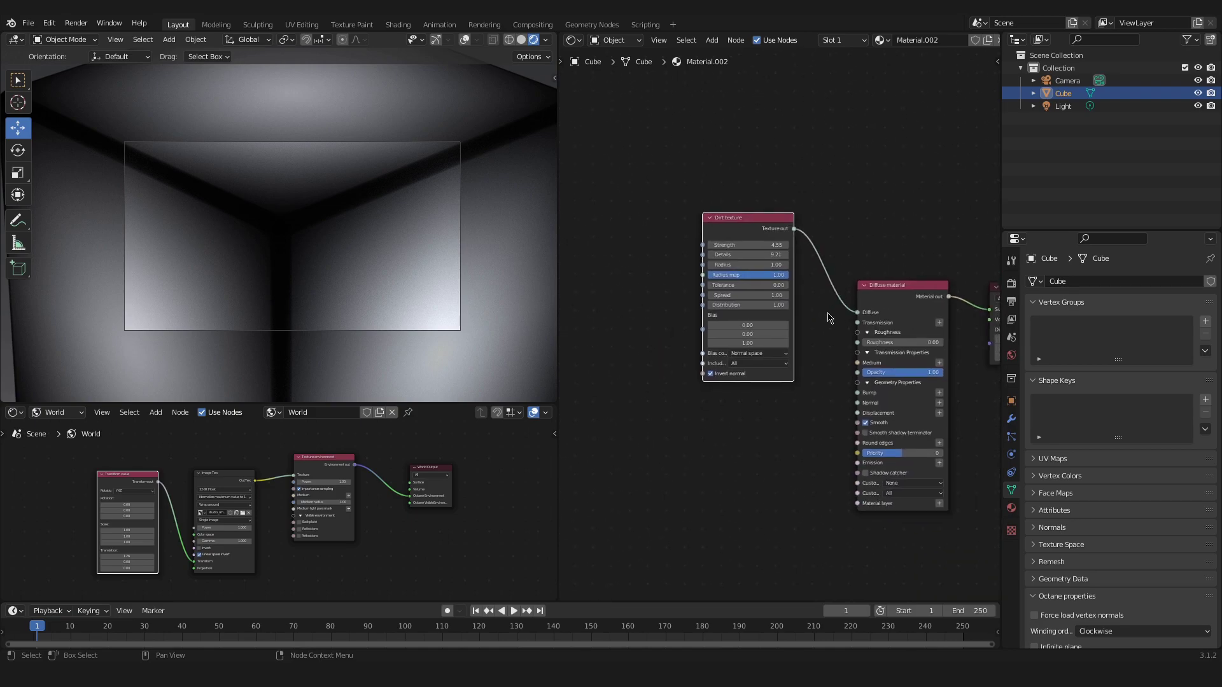
{"action": "middle_click_drag", "start_coordinate": [829, 317], "coordinate": [862, 310]}
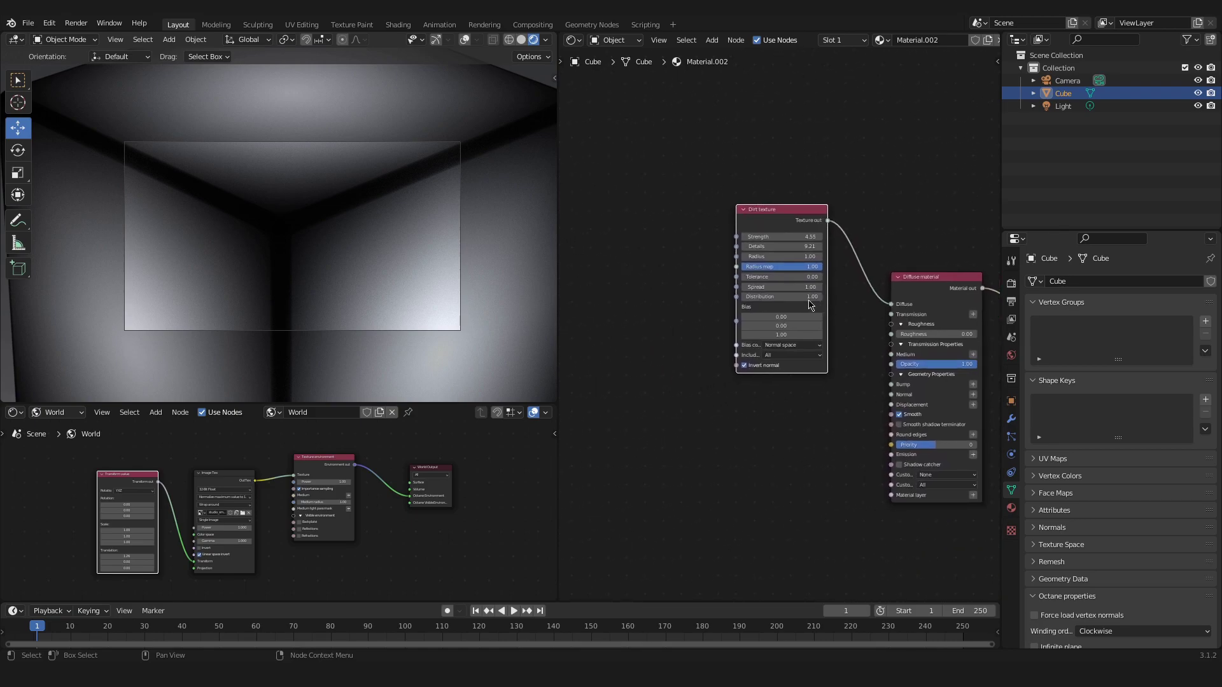
{"action": "scroll", "coordinate": [808, 305], "scroll_direction": "up", "scroll_amount": 3}
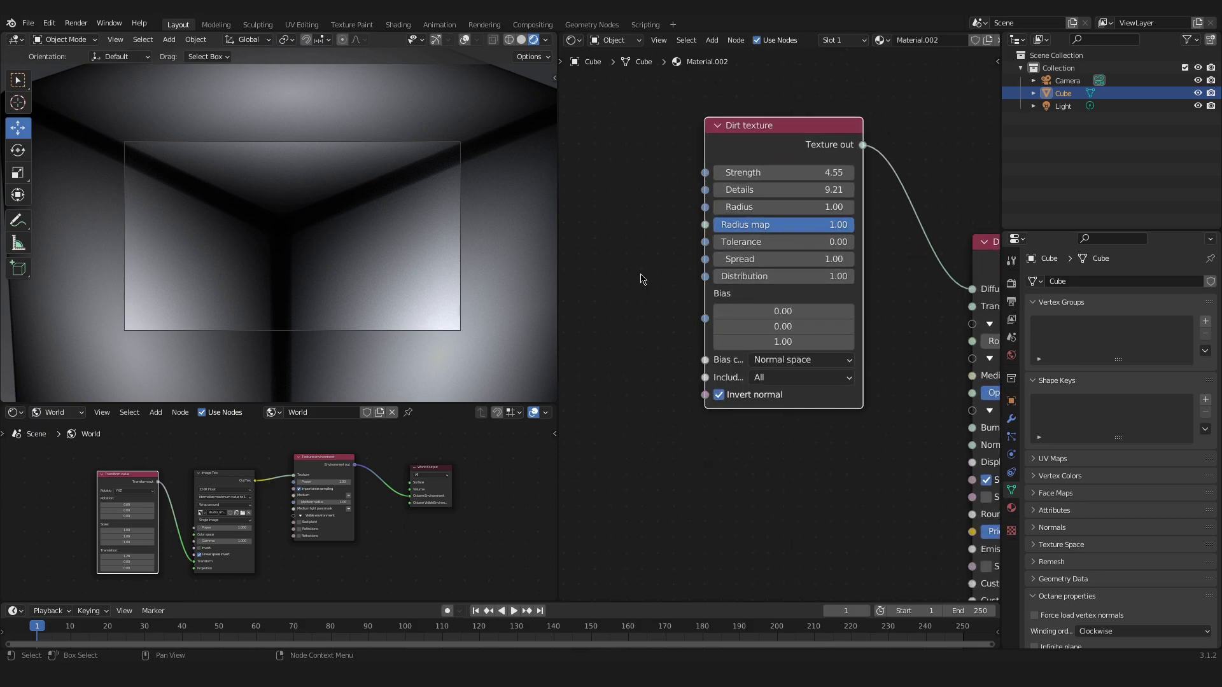
{"action": "middle_click_drag", "start_coordinate": [679, 262], "coordinate": [731, 251]}
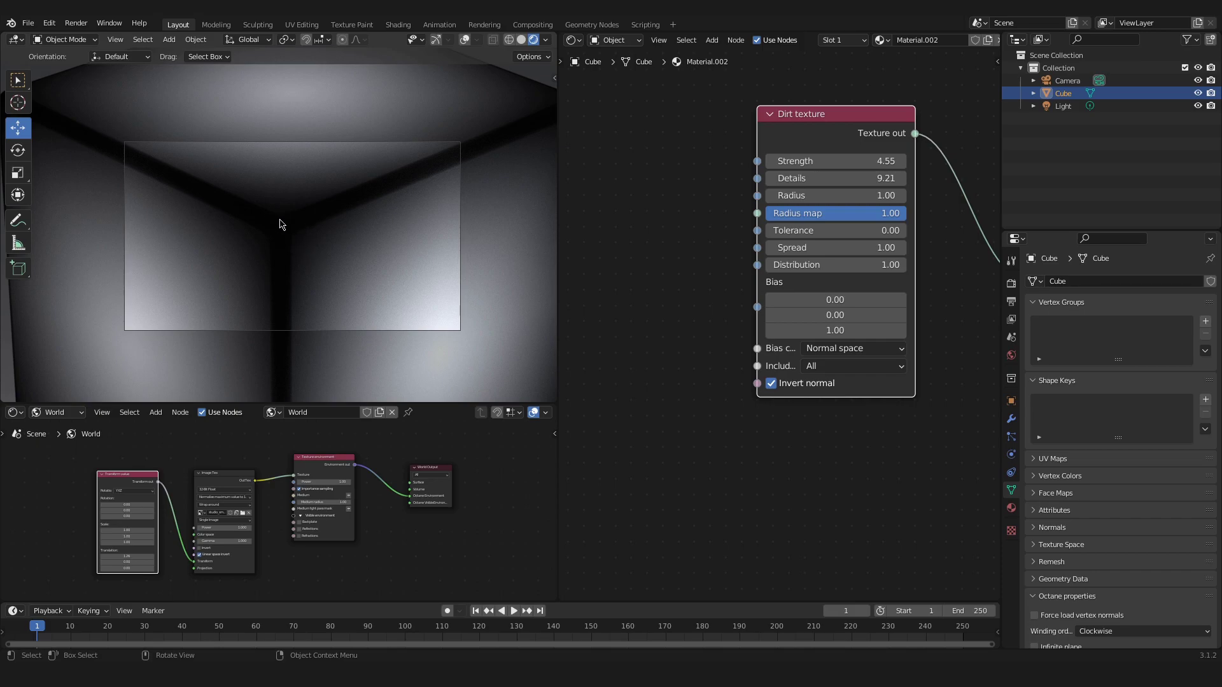
{"action": "middle_click_drag", "start_coordinate": [655, 317], "coordinate": [736, 326]}
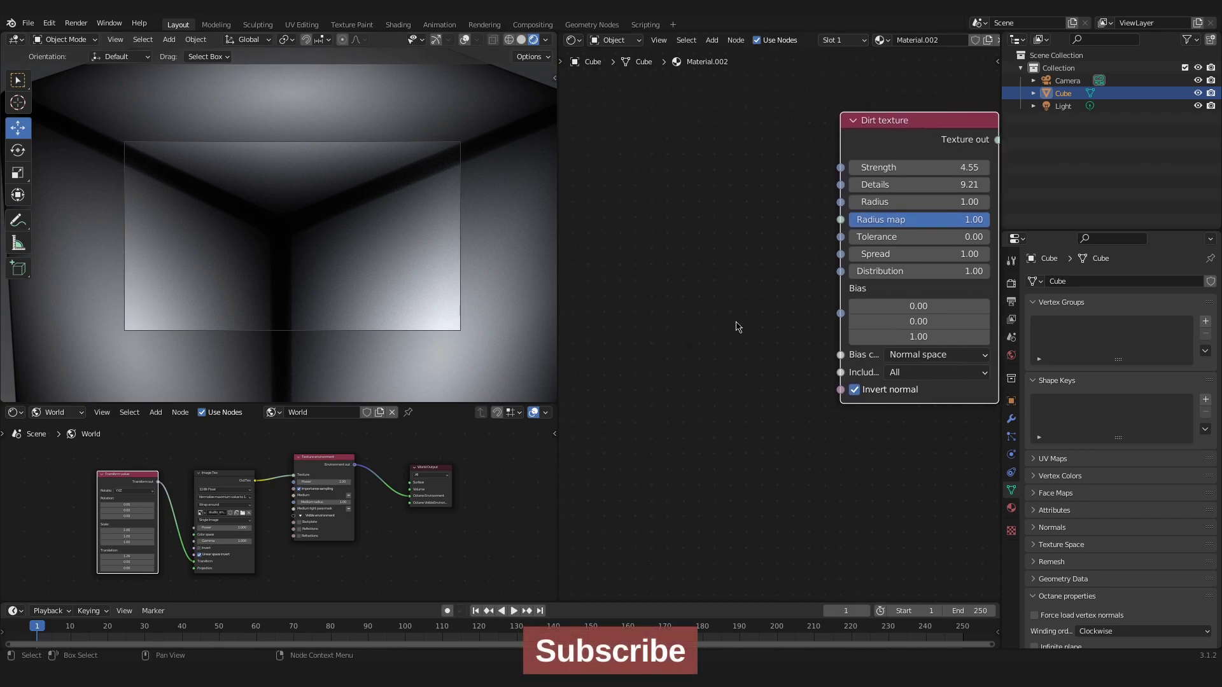
{"action": "key", "text": "shift+a"}
{"action": "left_click", "coordinate": [704, 265]}
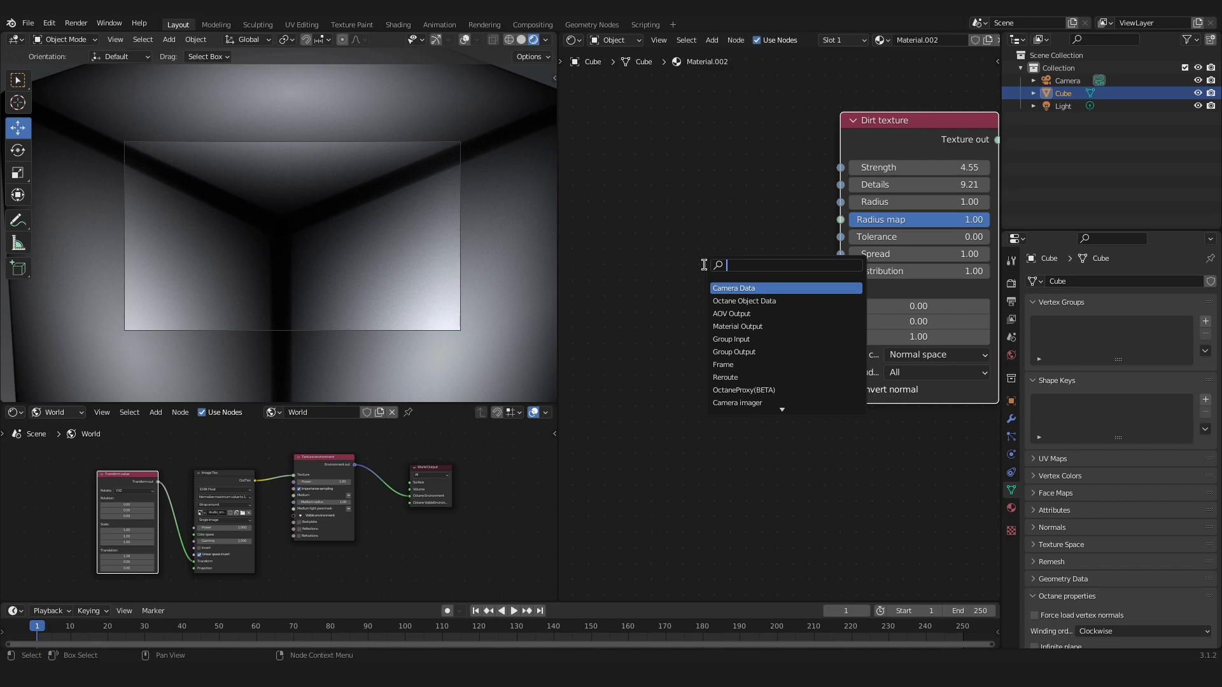
{"action": "type", "text": "im"}
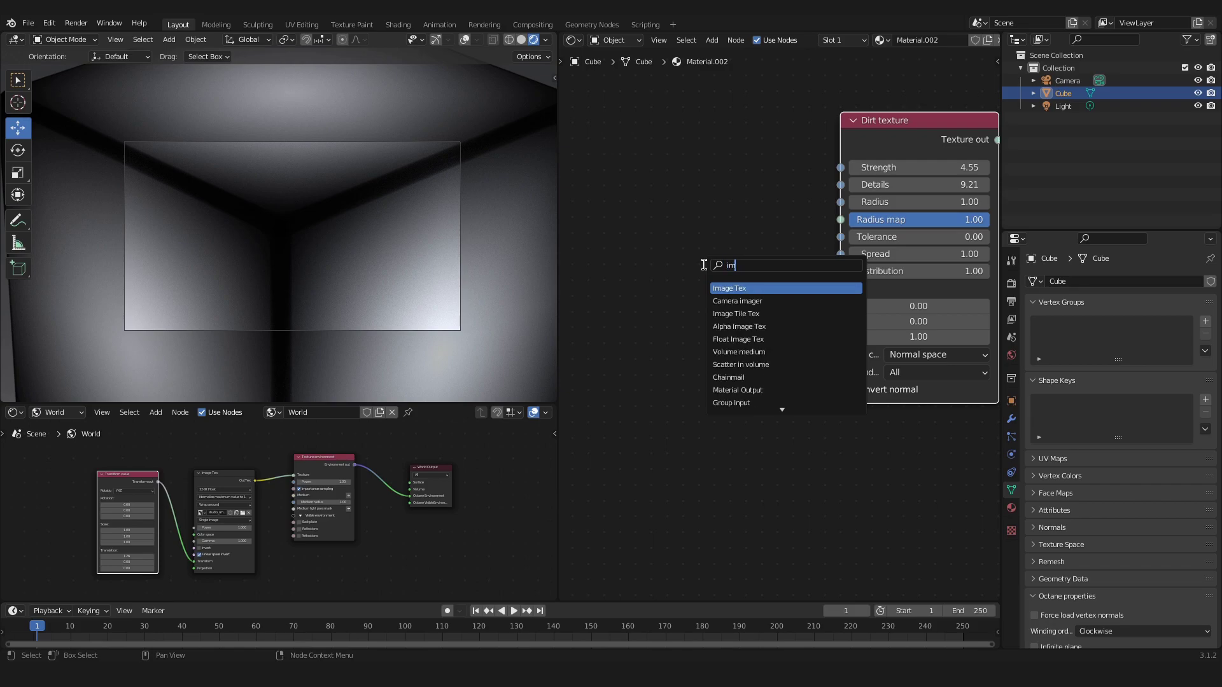
{"action": "left_click", "coordinate": [731, 288]}
{"action": "left_click", "coordinate": [642, 228]}
{"action": "middle_click_drag", "start_coordinate": [770, 318], "coordinate": [773, 311]}
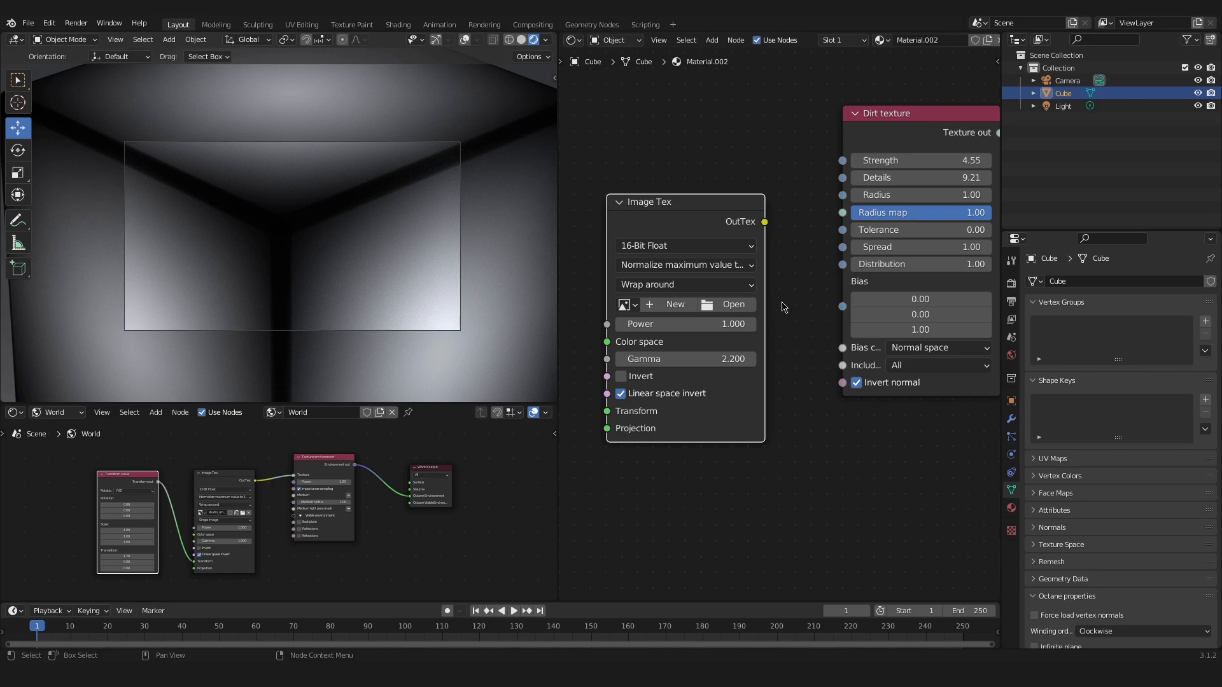
{"action": "left_click_drag", "start_coordinate": [729, 211], "coordinate": [722, 184]}
{"action": "left_click", "coordinate": [574, 39]}
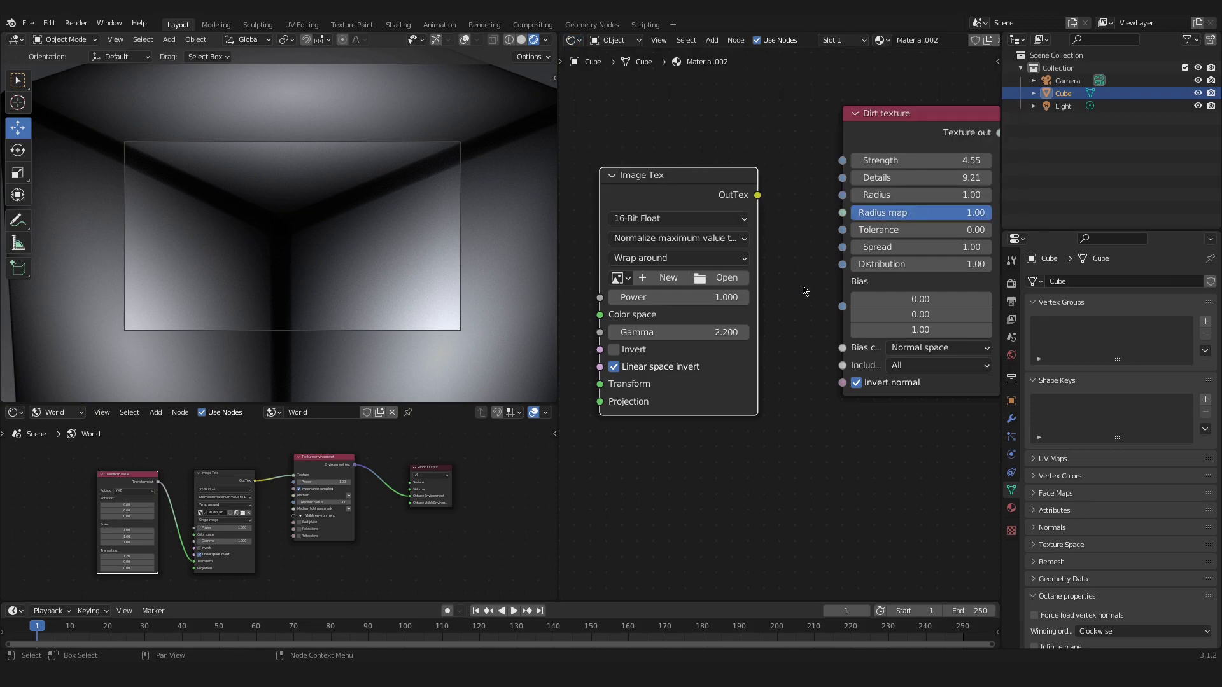
{"action": "mouse_move", "coordinate": [641, 189]}
{"action": "left_mouse_down"}
{"action": "mouse_move", "coordinate": [696, 175]}
{"action": "mouse_move", "coordinate": [648, 175]}
{"action": "left_mouse_up"}
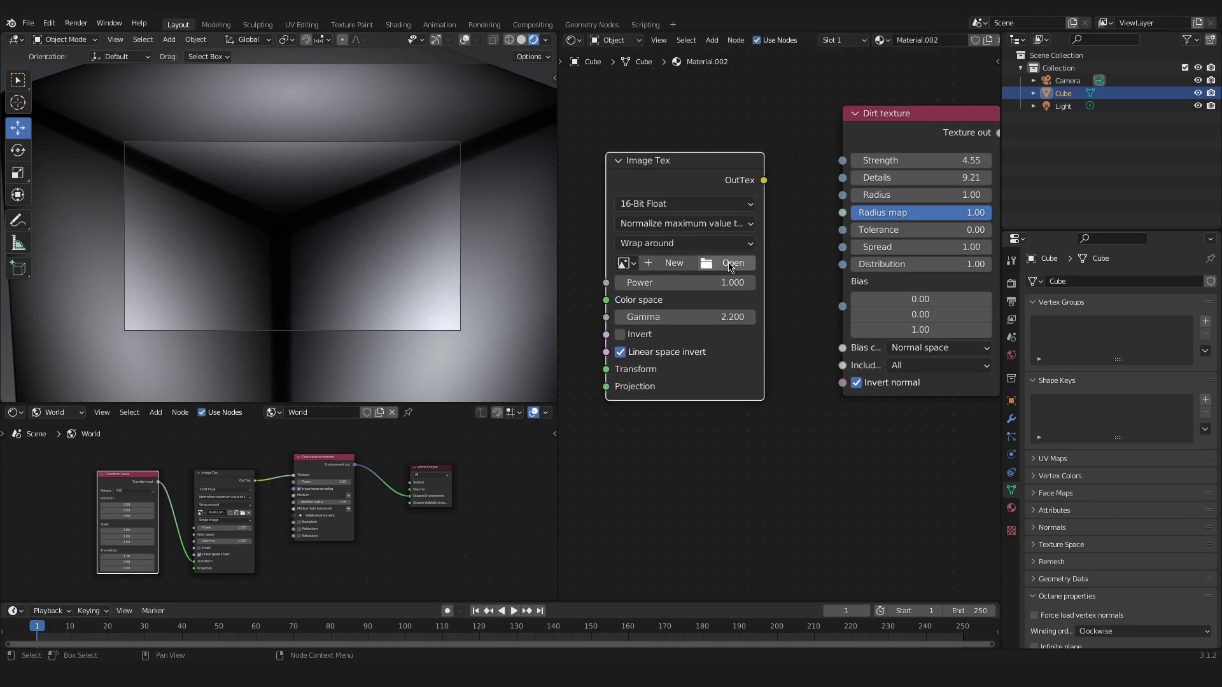
Step: Load Metal_Galvanized_001_roughness.jpg from D:\C4d_Module\tex into the Image Tex node
{"action": "left_click", "coordinate": [730, 263]}
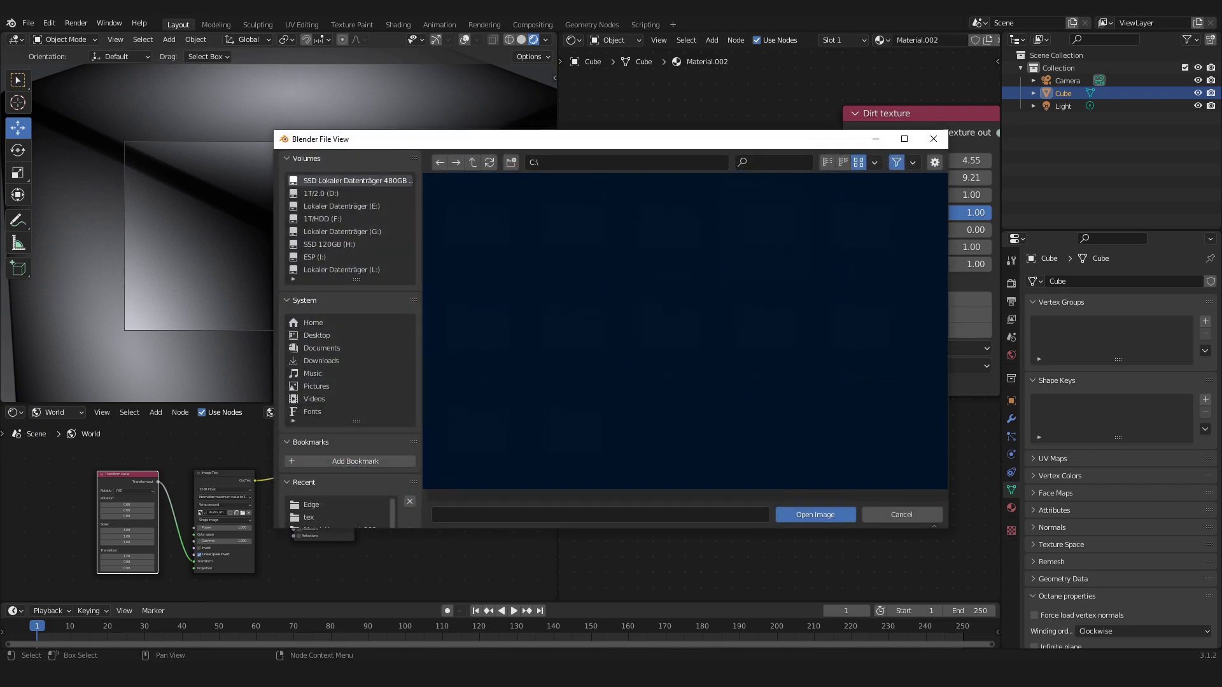
{"action": "left_click", "coordinate": [335, 193]}
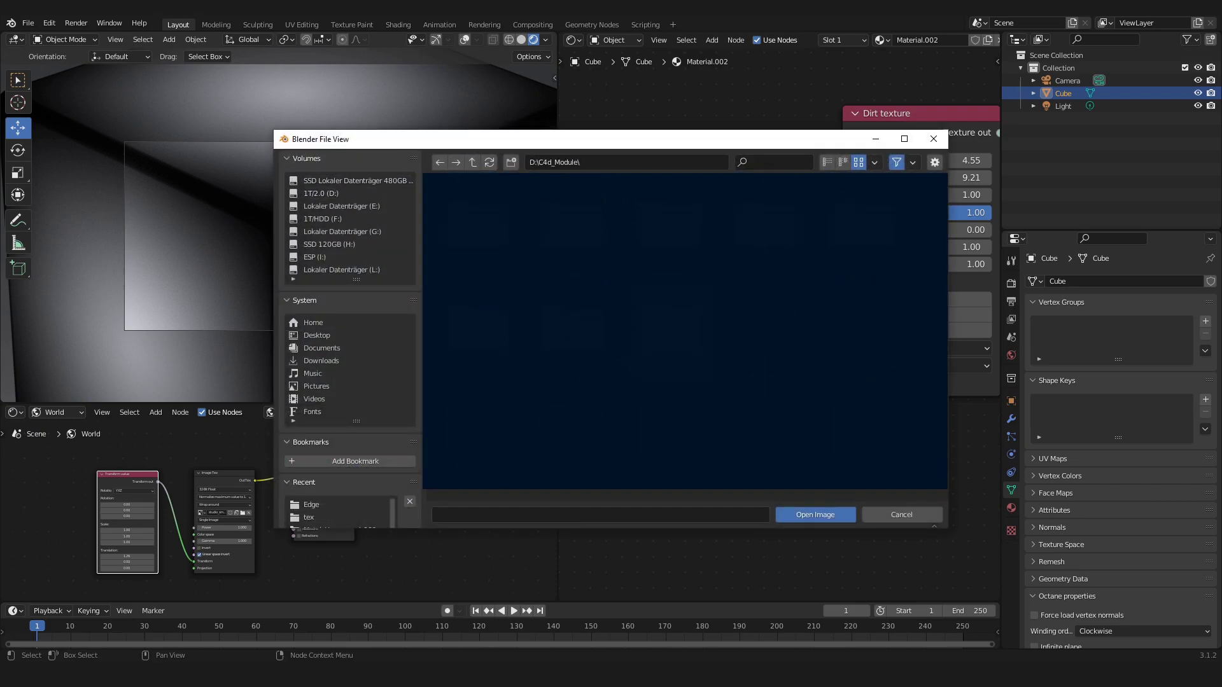
{"action": "left_click", "coordinate": [310, 518]}
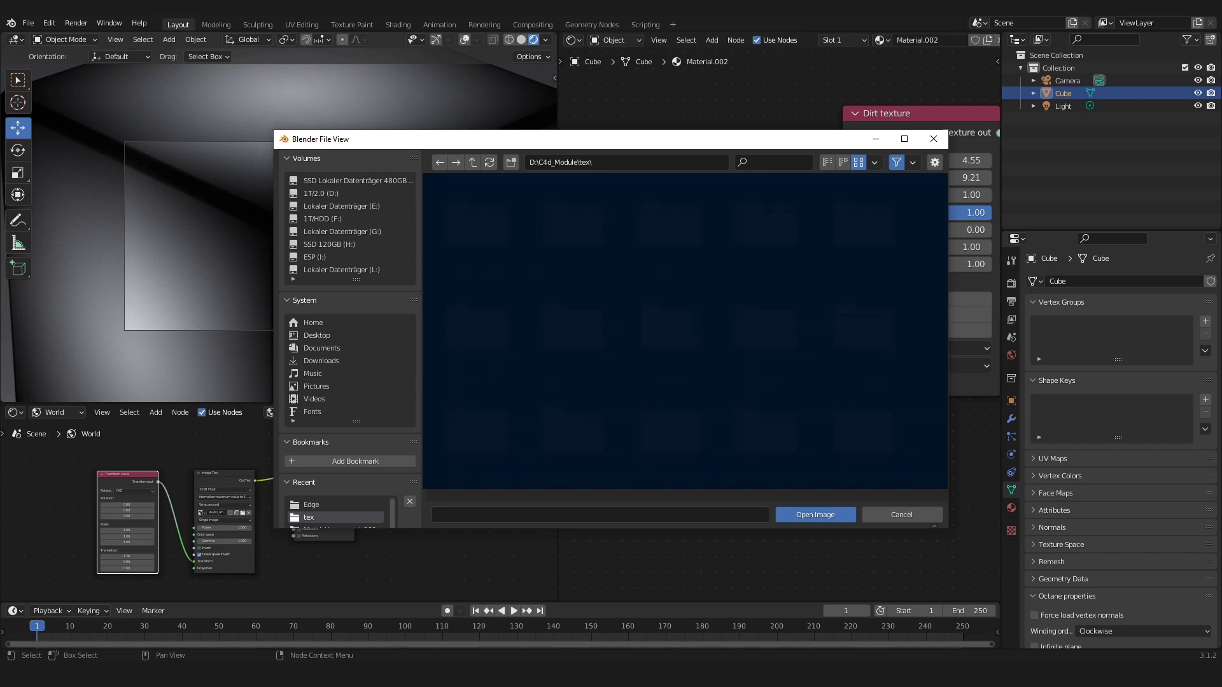
{"action": "scroll", "coordinate": [672, 327], "scroll_direction": "down", "scroll_amount": 5}
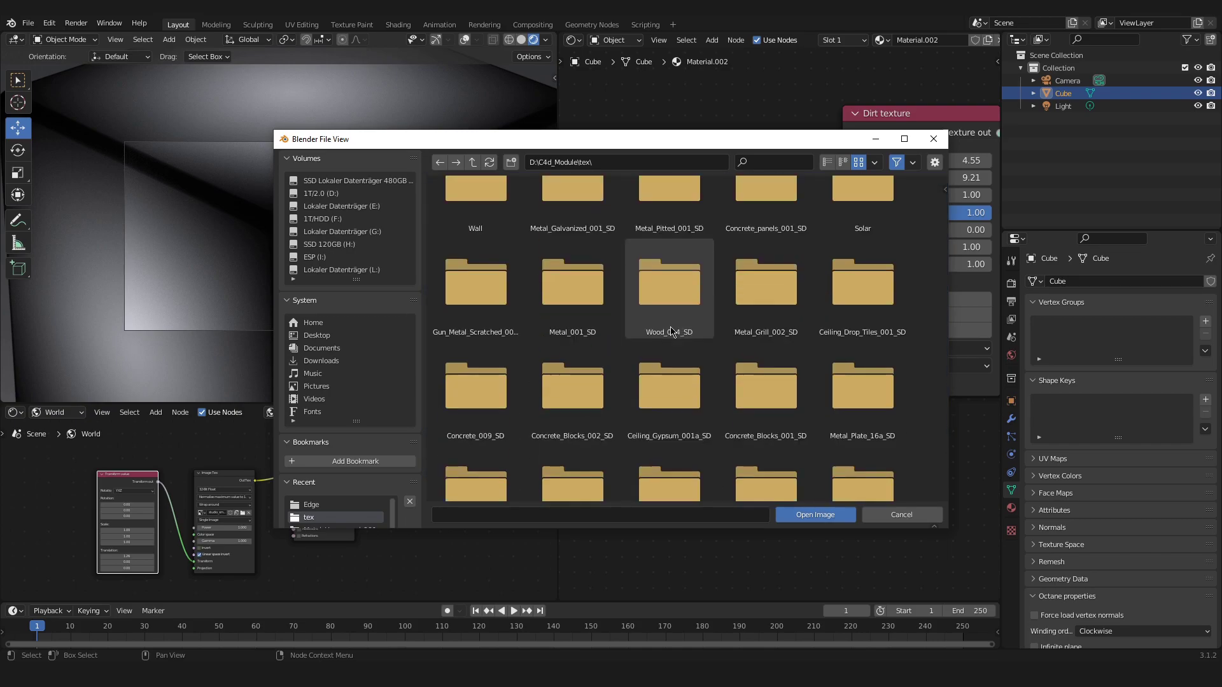
{"action": "scroll", "coordinate": [671, 330], "scroll_direction": "down", "scroll_amount": 10}
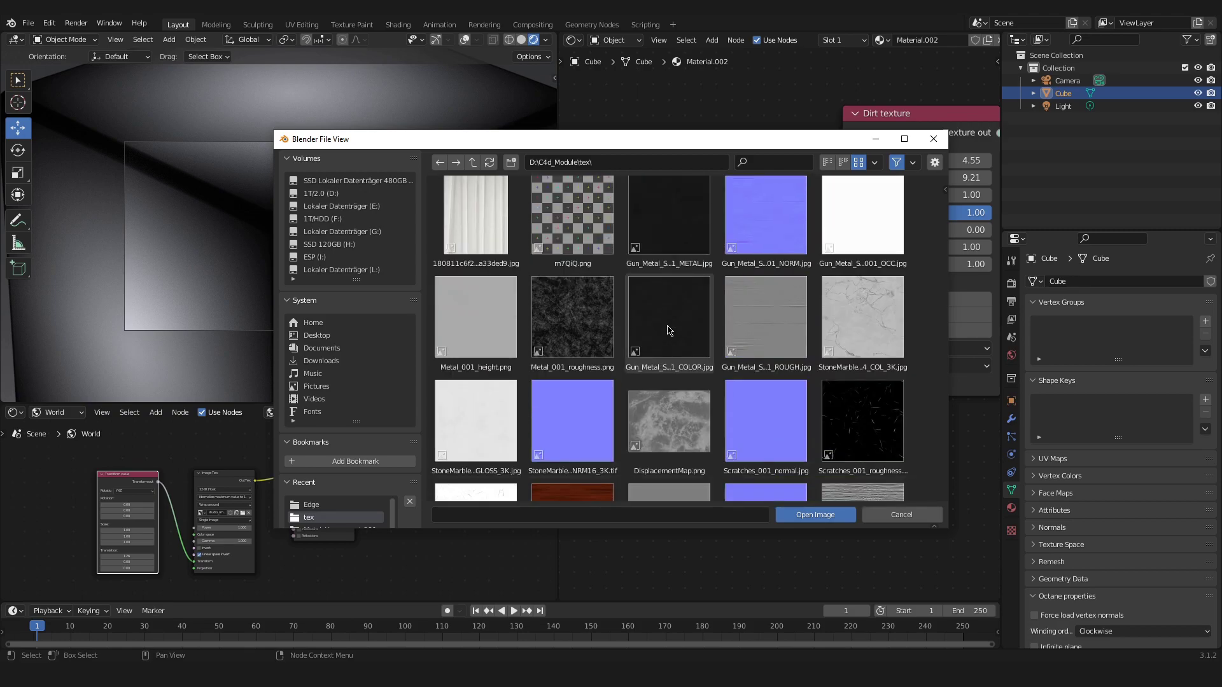
{"action": "scroll", "coordinate": [668, 330], "scroll_direction": "down", "scroll_amount": 2}
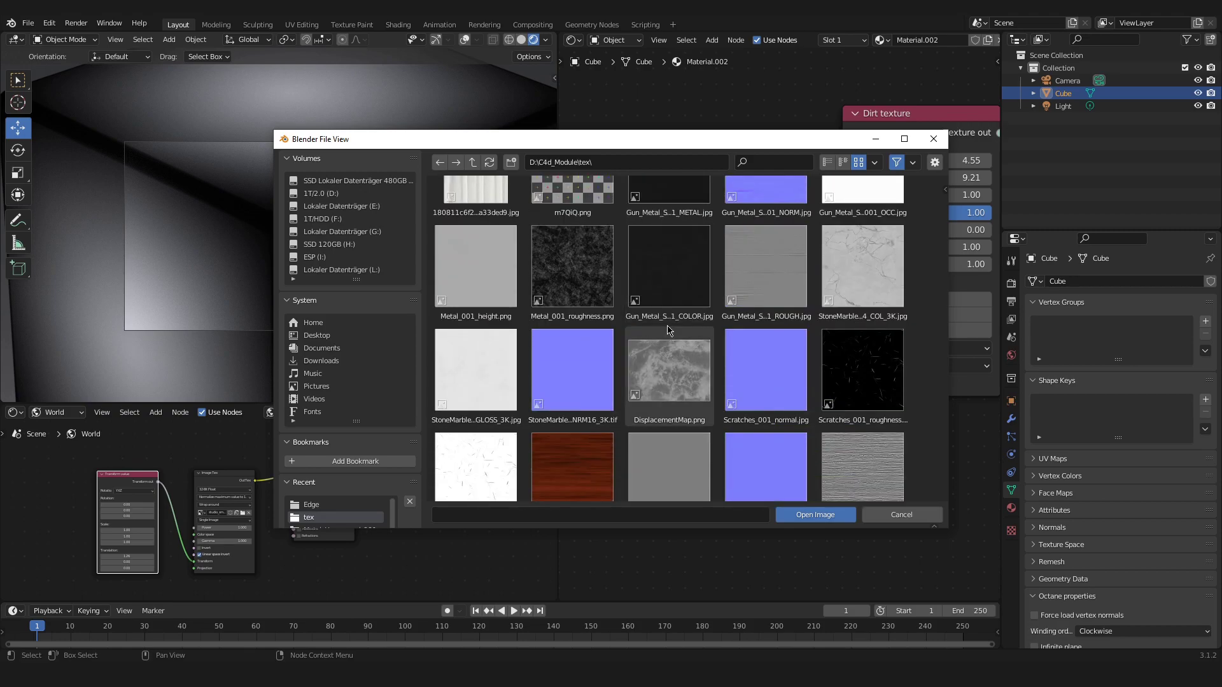
{"action": "scroll", "coordinate": [667, 330], "scroll_direction": "down", "scroll_amount": 15}
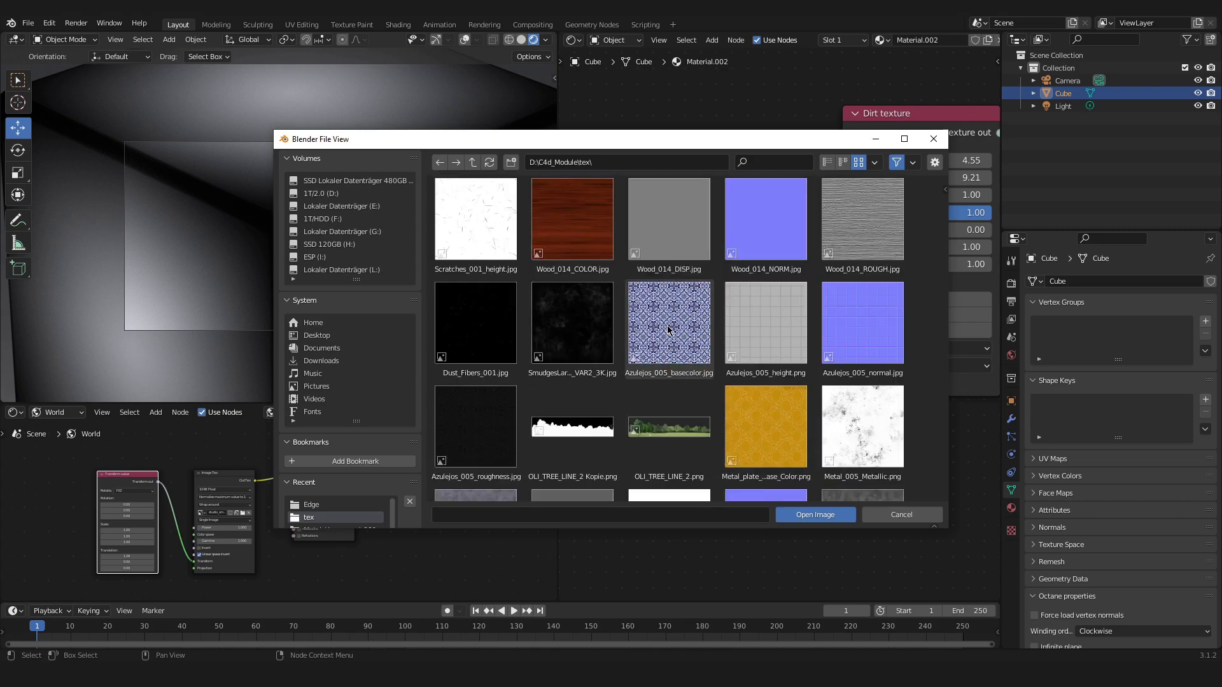
{"action": "scroll", "coordinate": [668, 330], "scroll_direction": "down", "scroll_amount": 2}
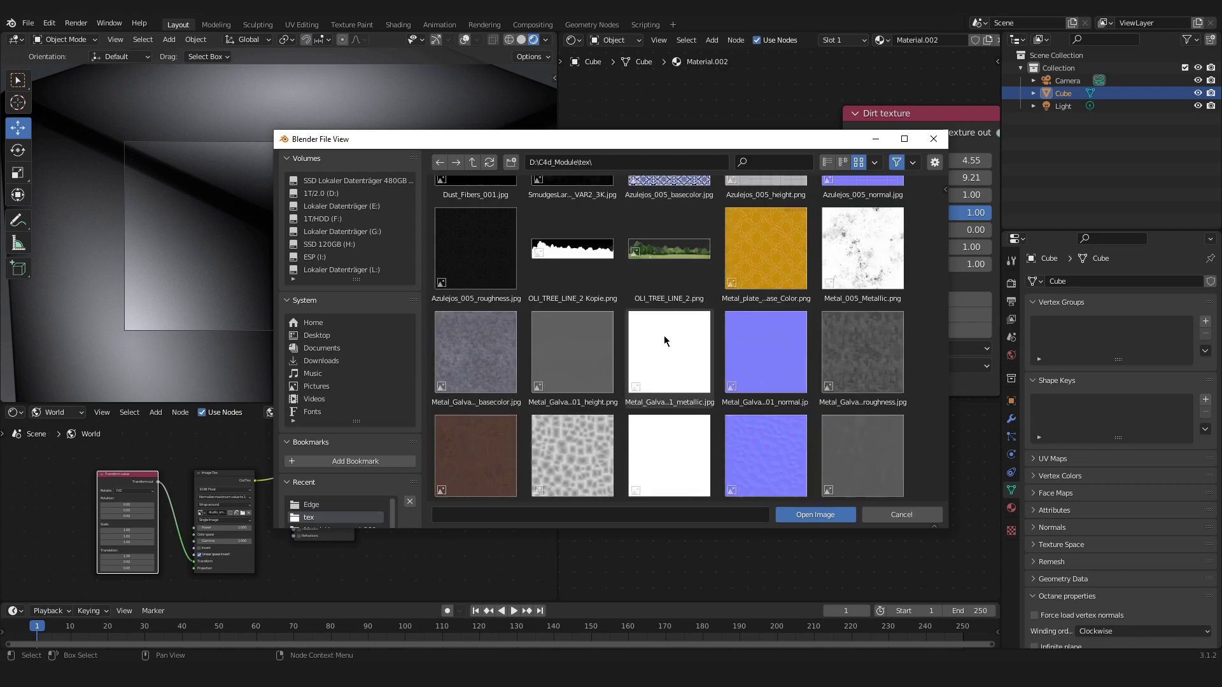
{"action": "left_click", "coordinate": [863, 350]}
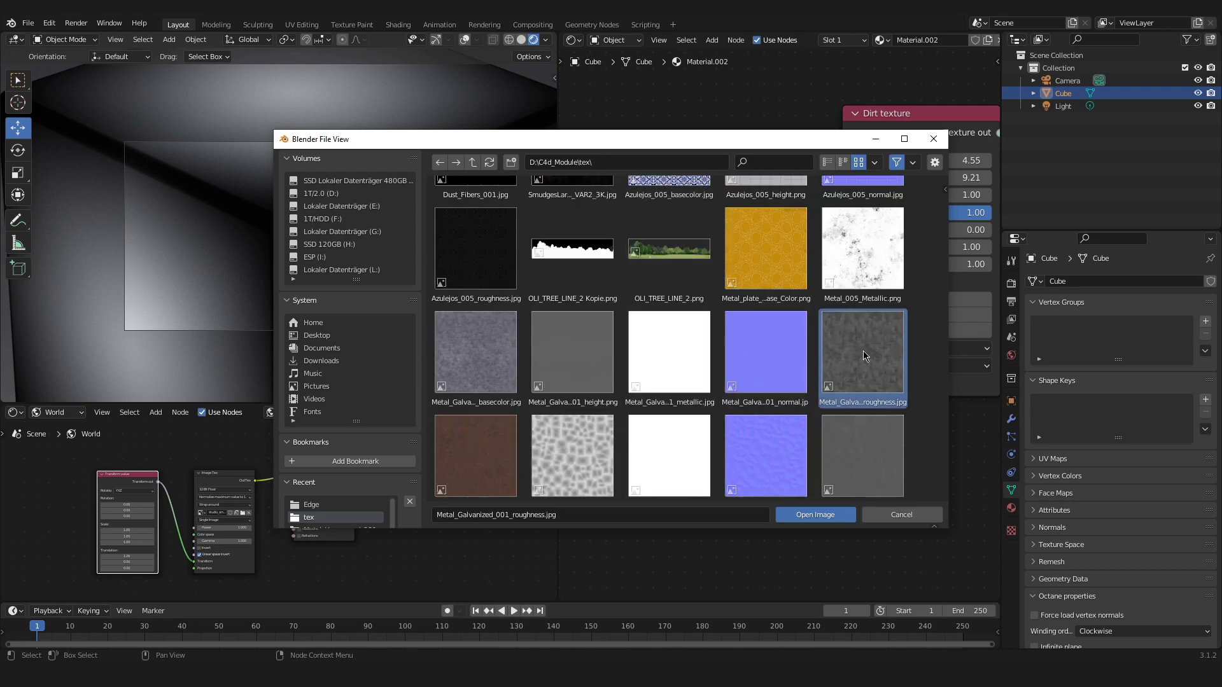
{"action": "left_click", "coordinate": [815, 515]}
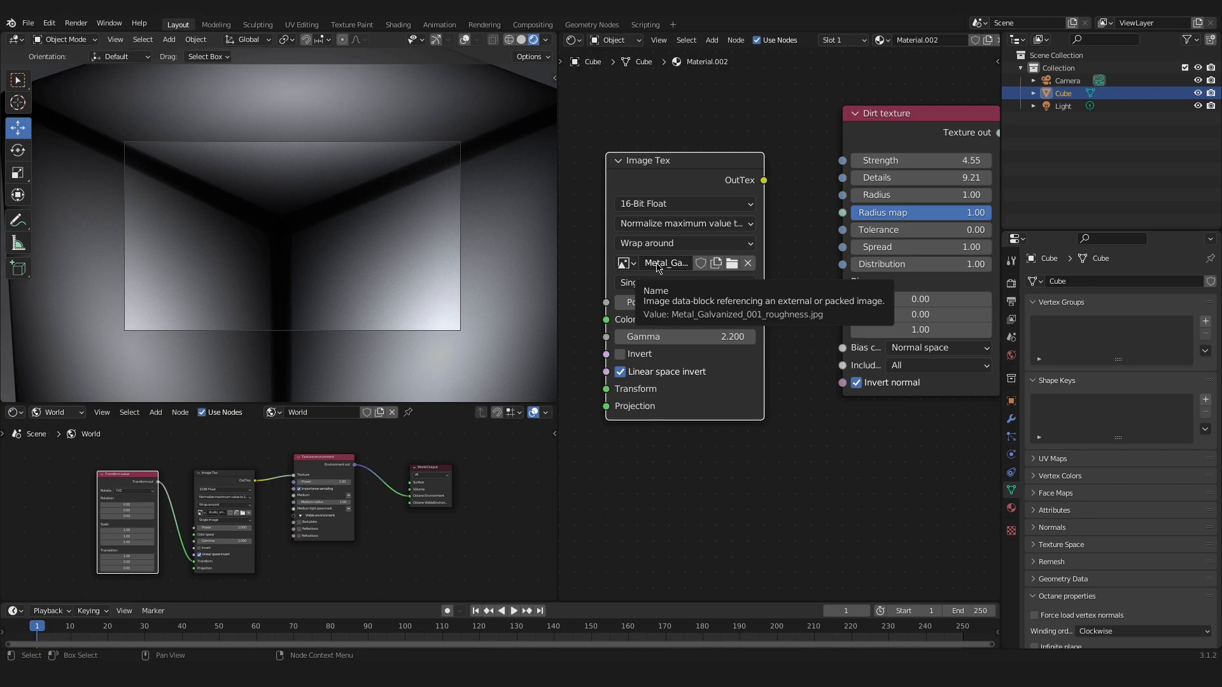
Step: Connect the Image Tex output to the Dirt texture's Radius map input and inspect the cube's corner up close
{"action": "left_click_drag", "start_coordinate": [763, 180], "coordinate": [843, 216]}
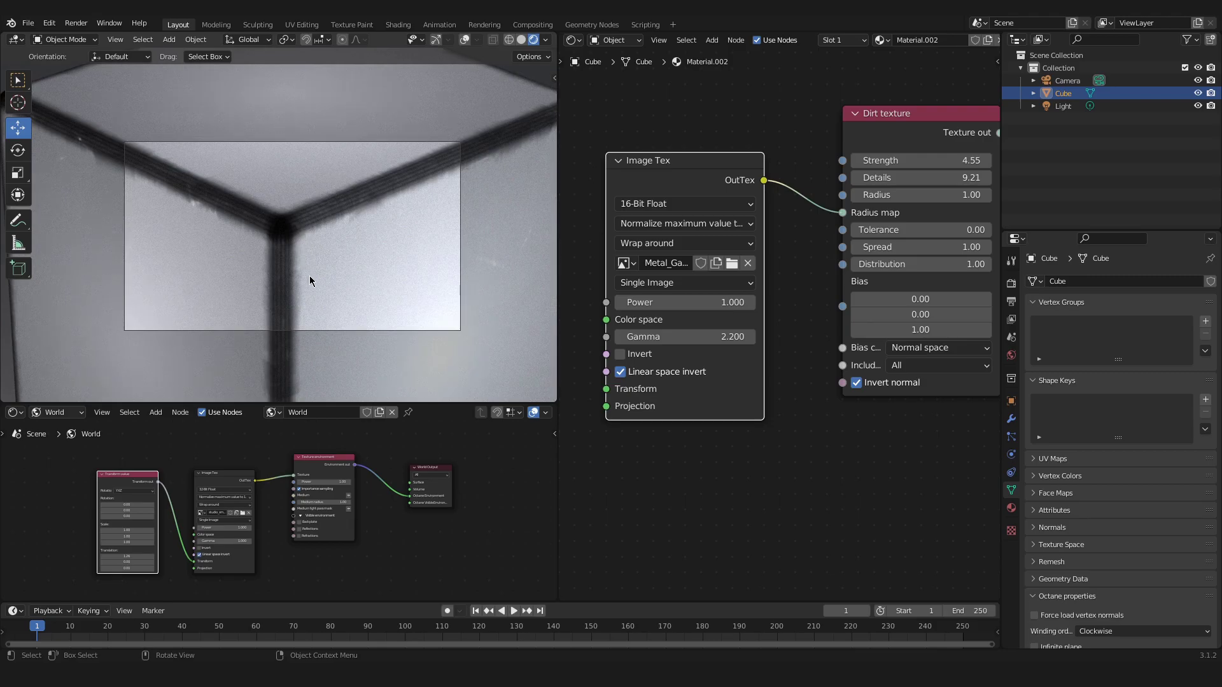
{"action": "scroll", "coordinate": [310, 276], "scroll_direction": "up", "scroll_amount": 4}
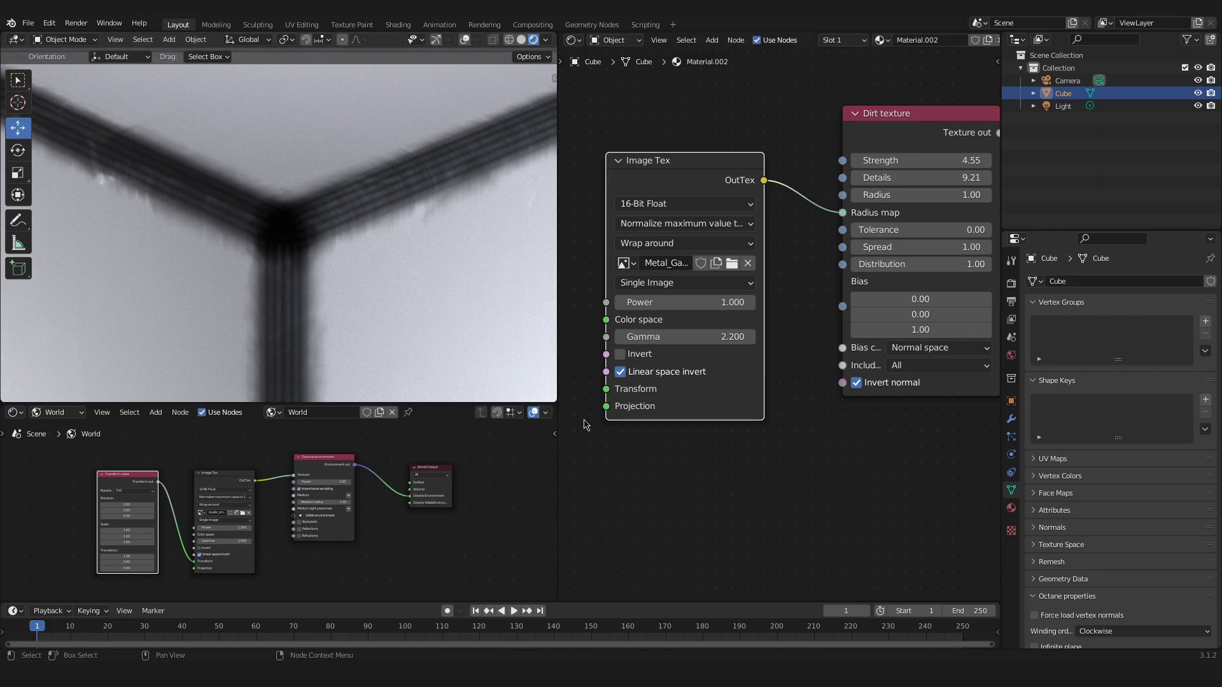
Step: Move the Image Tex node slightly upward beside the Dirt texture node
{"action": "middle_click_drag", "start_coordinate": [644, 455], "coordinate": [719, 430]}
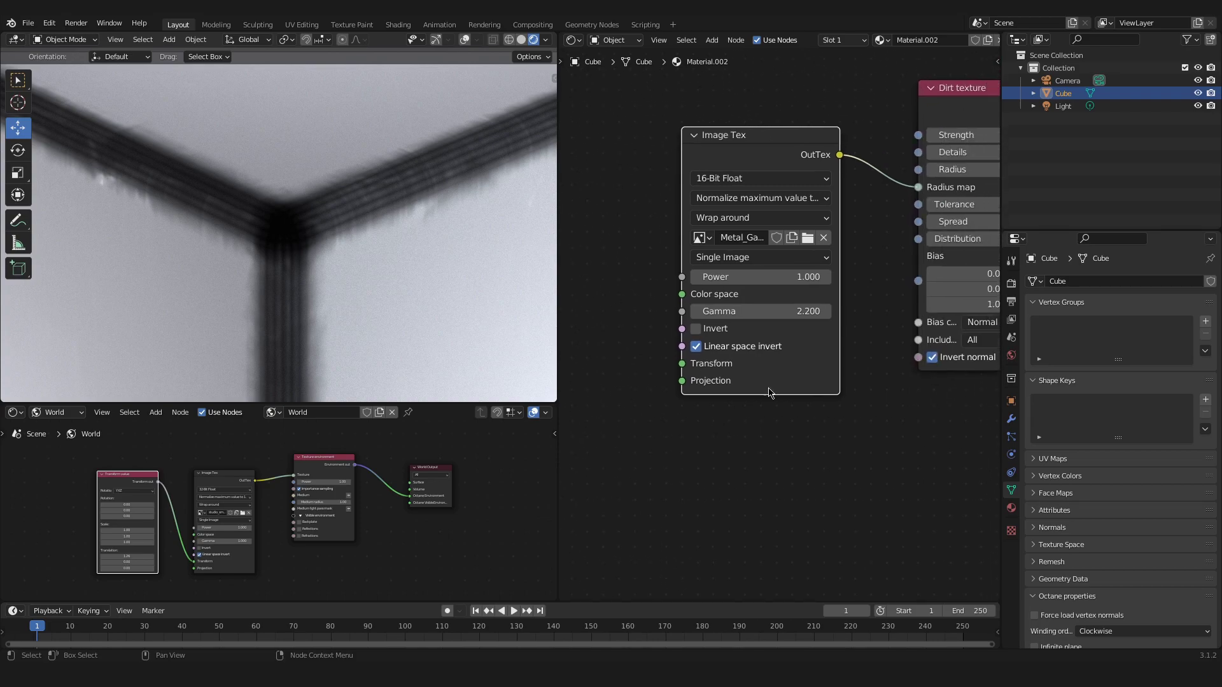
{"action": "middle_click_drag", "start_coordinate": [768, 392], "coordinate": [709, 421]}
{"action": "scroll", "coordinate": [707, 329], "scroll_direction": "down", "scroll_amount": 2}
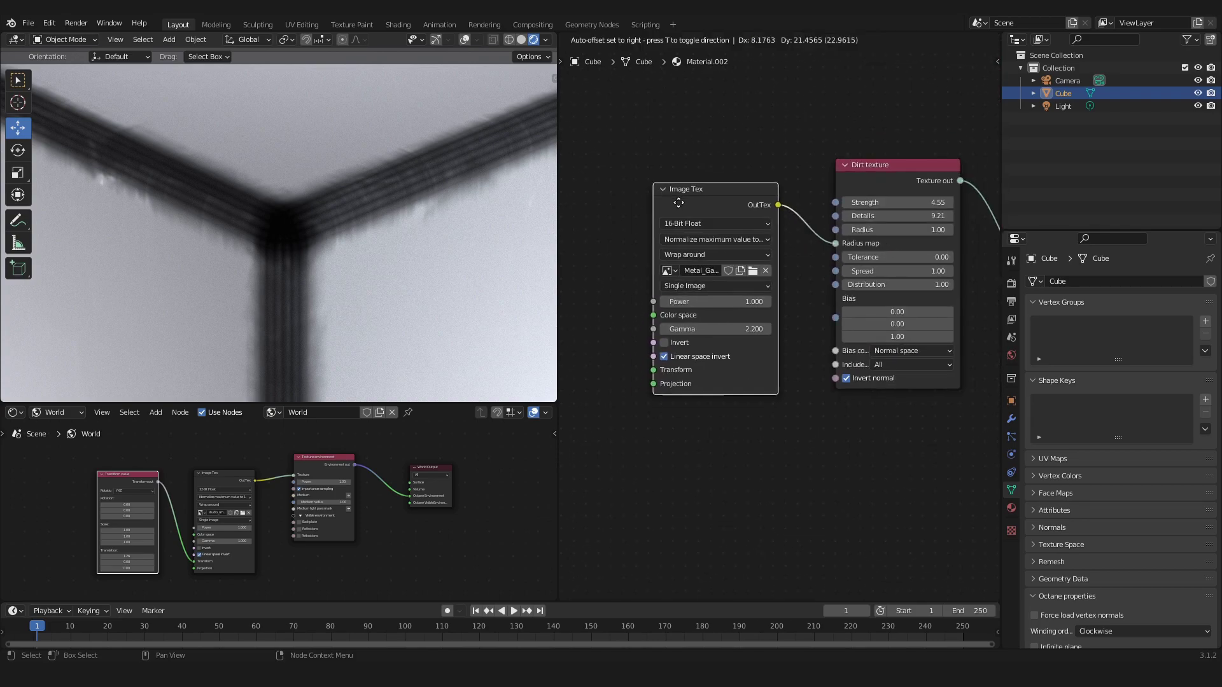
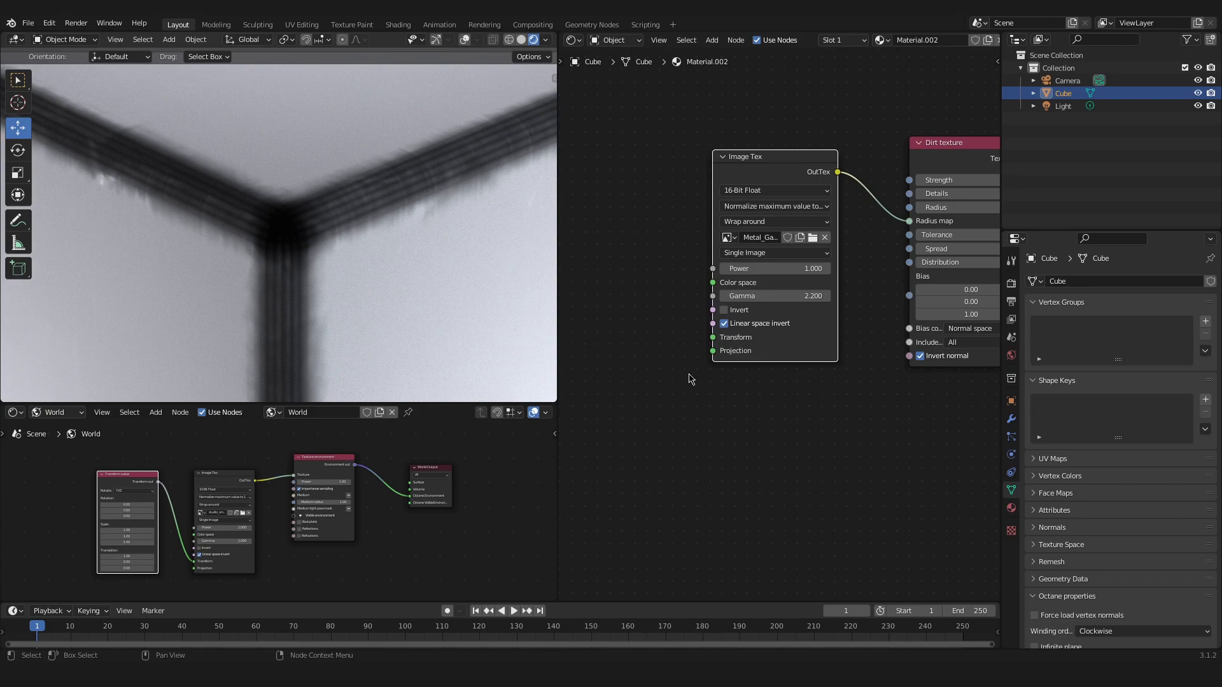
Step: Add a Box Projection node and connect its output to the Image Tex node's Projection input
{"action": "middle_click_drag", "start_coordinate": [689, 374], "coordinate": [766, 361]}
{"action": "scroll", "coordinate": [740, 366], "scroll_direction": "up", "scroll_amount": 1}
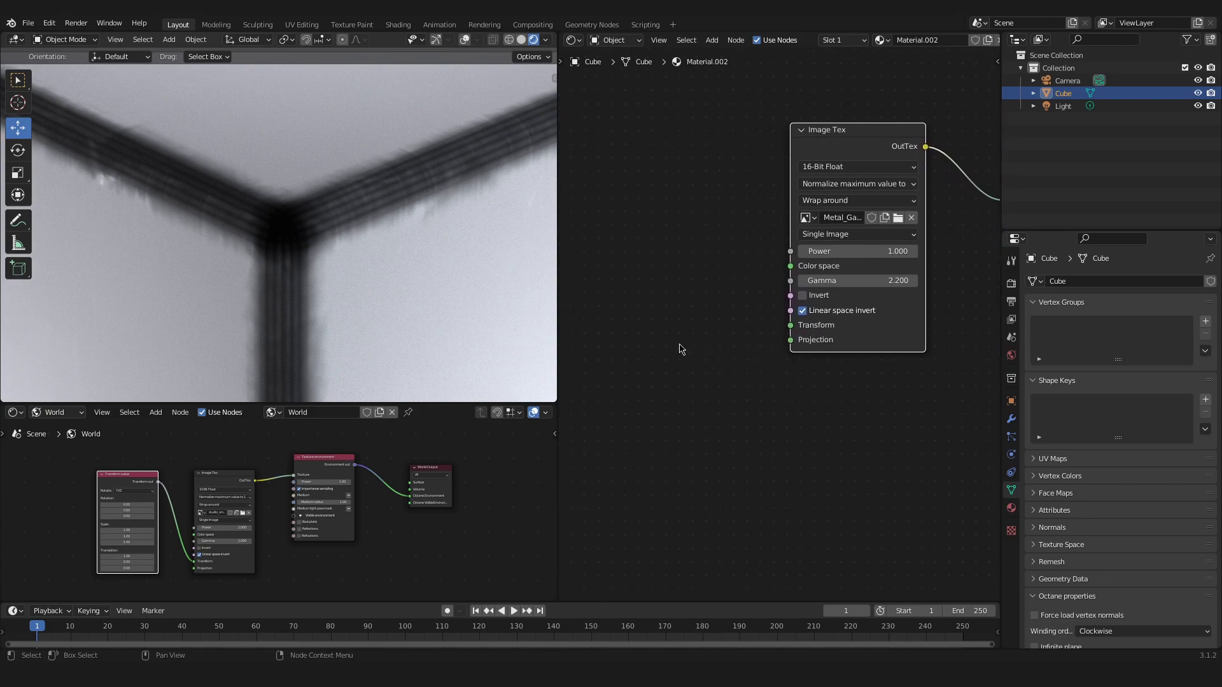
{"action": "key", "text": "shift+a"}
{"action": "type", "text": "box"}
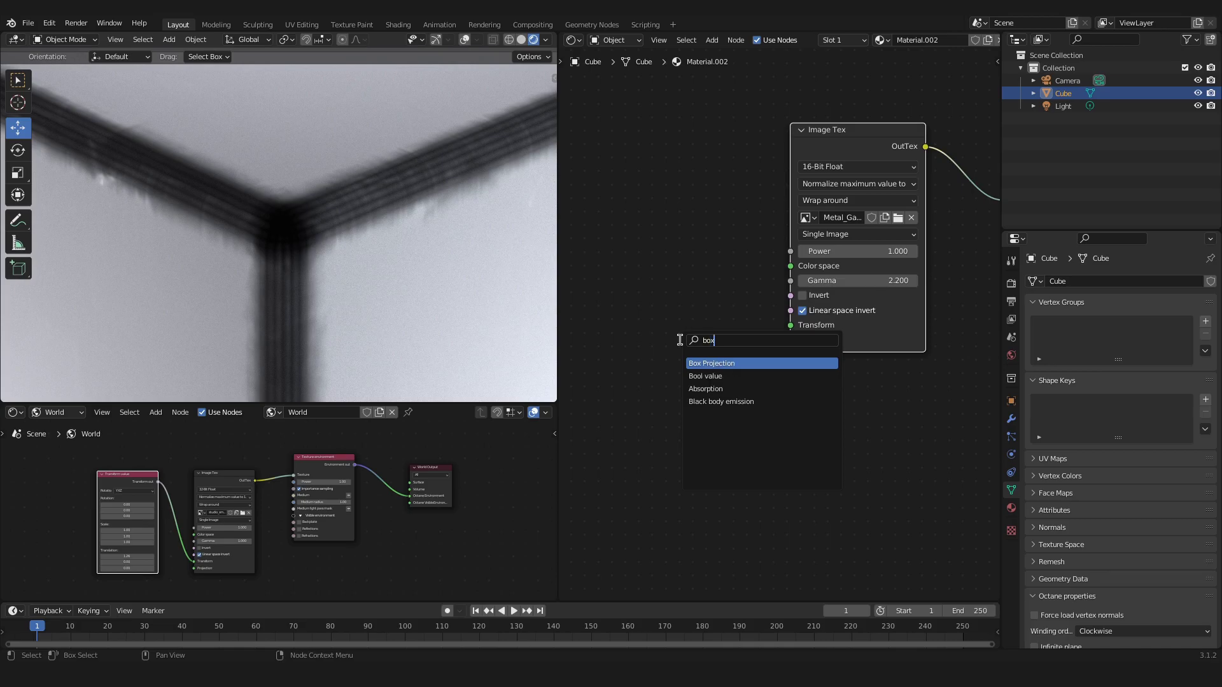
{"action": "left_click", "coordinate": [703, 362]}
{"action": "left_click", "coordinate": [712, 340]}
{"action": "left_click_drag", "start_coordinate": [757, 334], "coordinate": [789, 342]}
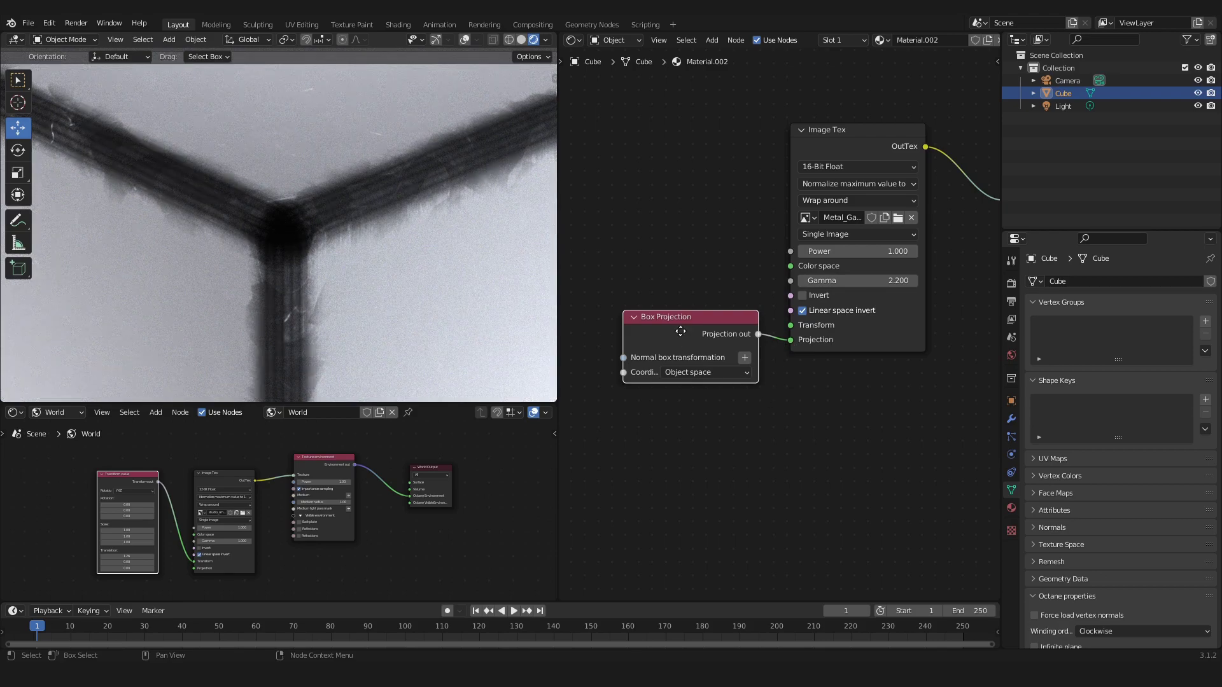
{"action": "left_click_drag", "start_coordinate": [684, 332], "coordinate": [676, 333]}
Step: Try adding an XYZ to UVW Projection node above the Box Projection node and delete it
{"action": "key", "text": "shift+a"}
{"action": "left_click", "coordinate": [672, 300]}
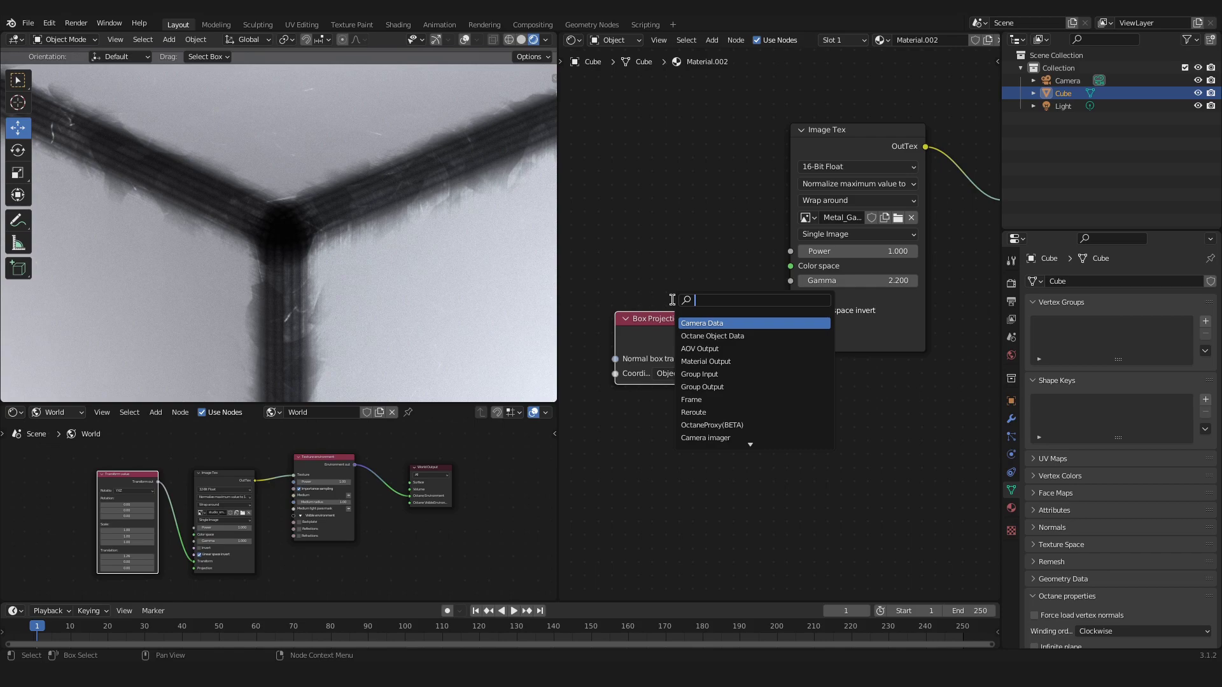
{"action": "type", "text": "xy"}
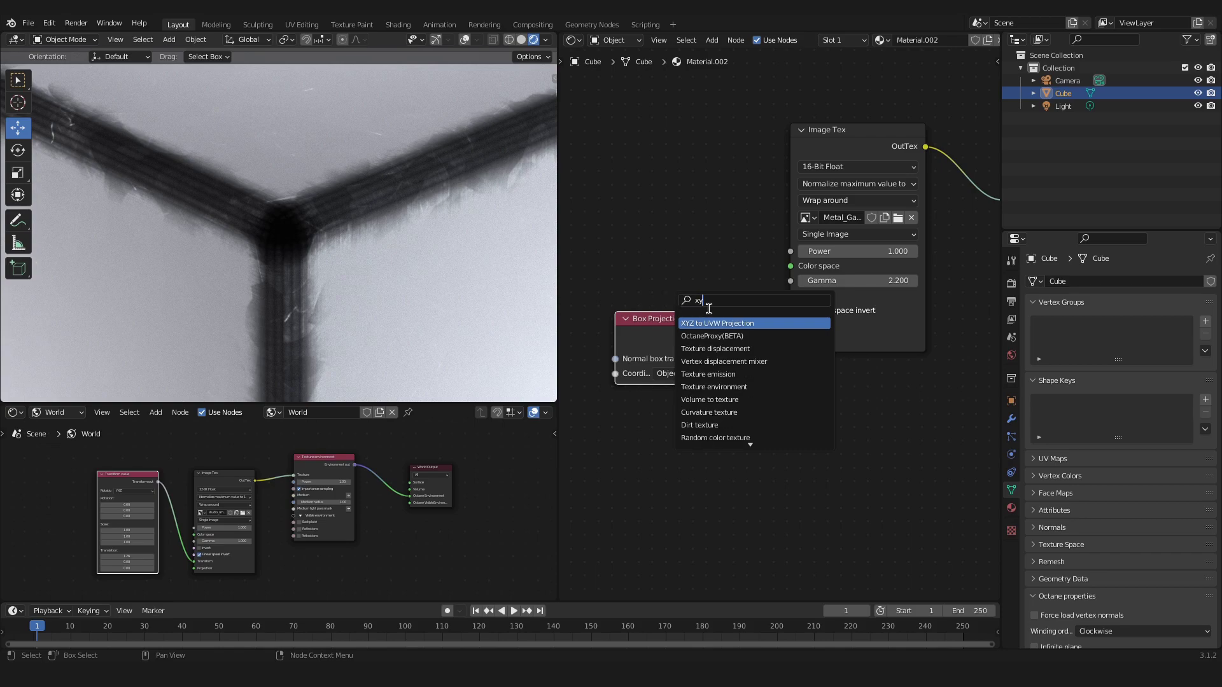
{"action": "left_click", "coordinate": [730, 323]}
{"action": "left_click", "coordinate": [658, 215]}
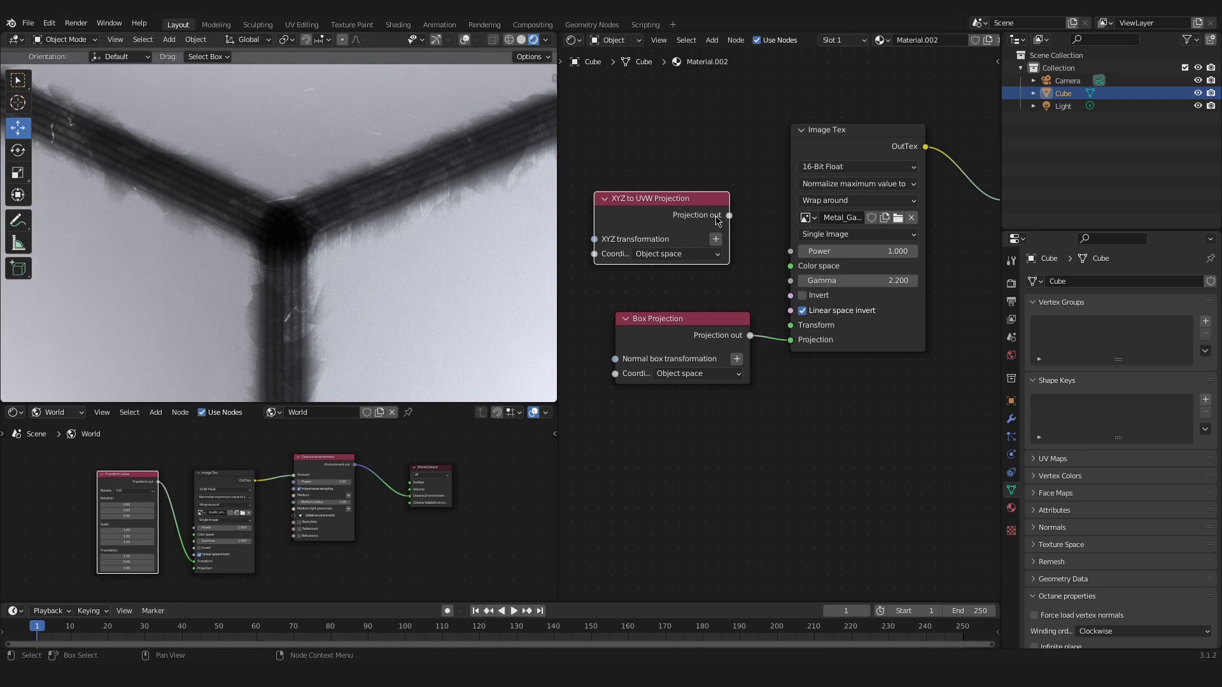
{"action": "key", "text": "x"}
Step: Add a Transform value node to the Box Projection's Normal box transformation input
{"action": "middle_click_drag", "start_coordinate": [668, 376], "coordinate": [775, 337]}
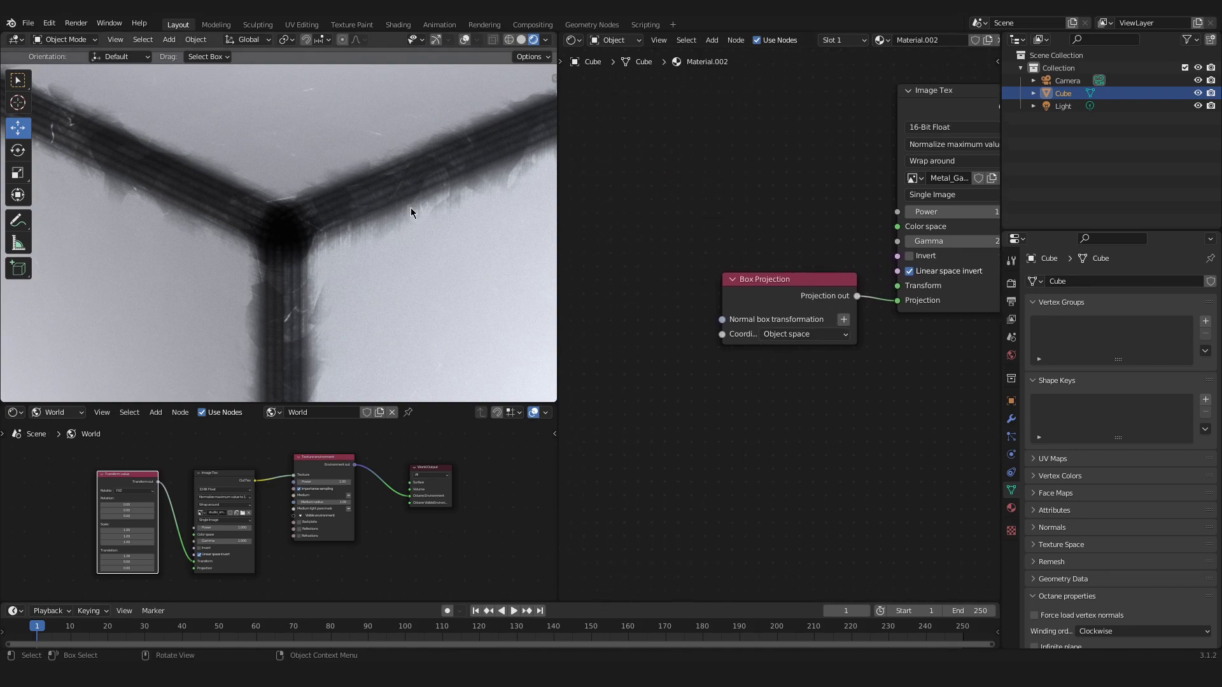
{"action": "left_click", "coordinate": [844, 320]}
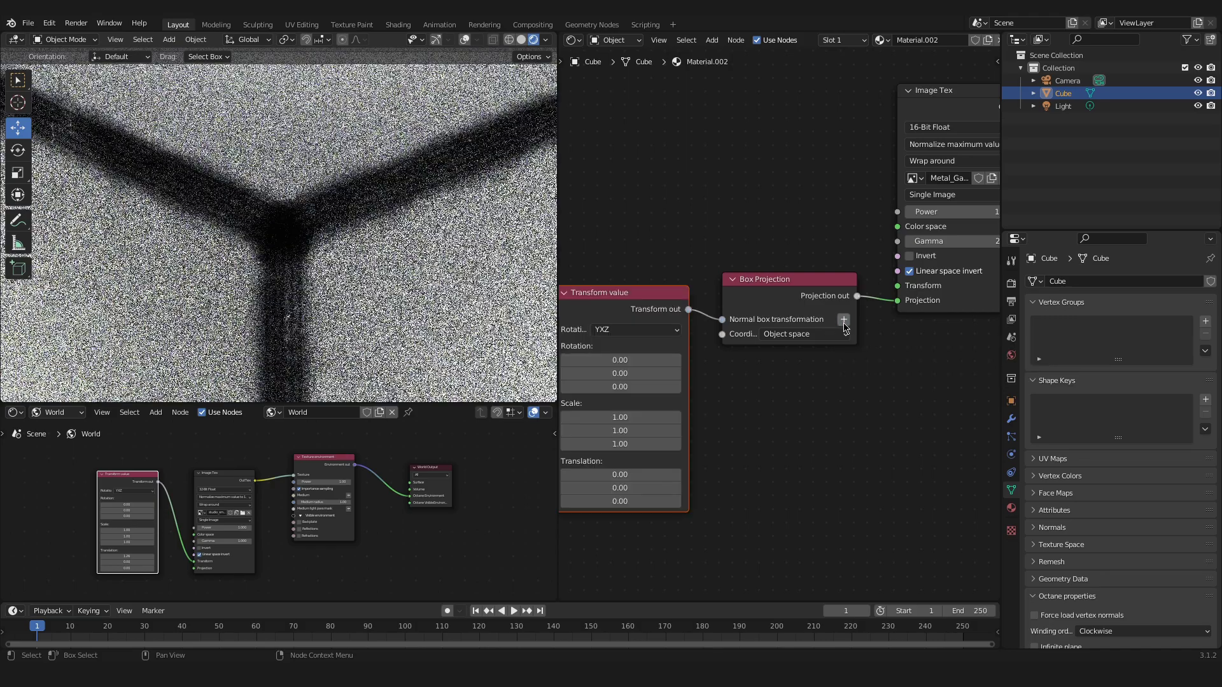
{"action": "left_click_drag", "start_coordinate": [742, 291], "coordinate": [743, 291]}
{"action": "middle_click_drag", "start_coordinate": [846, 367], "coordinate": [827, 354]}
{"action": "middle_click_drag", "start_coordinate": [842, 411], "coordinate": [864, 362]}
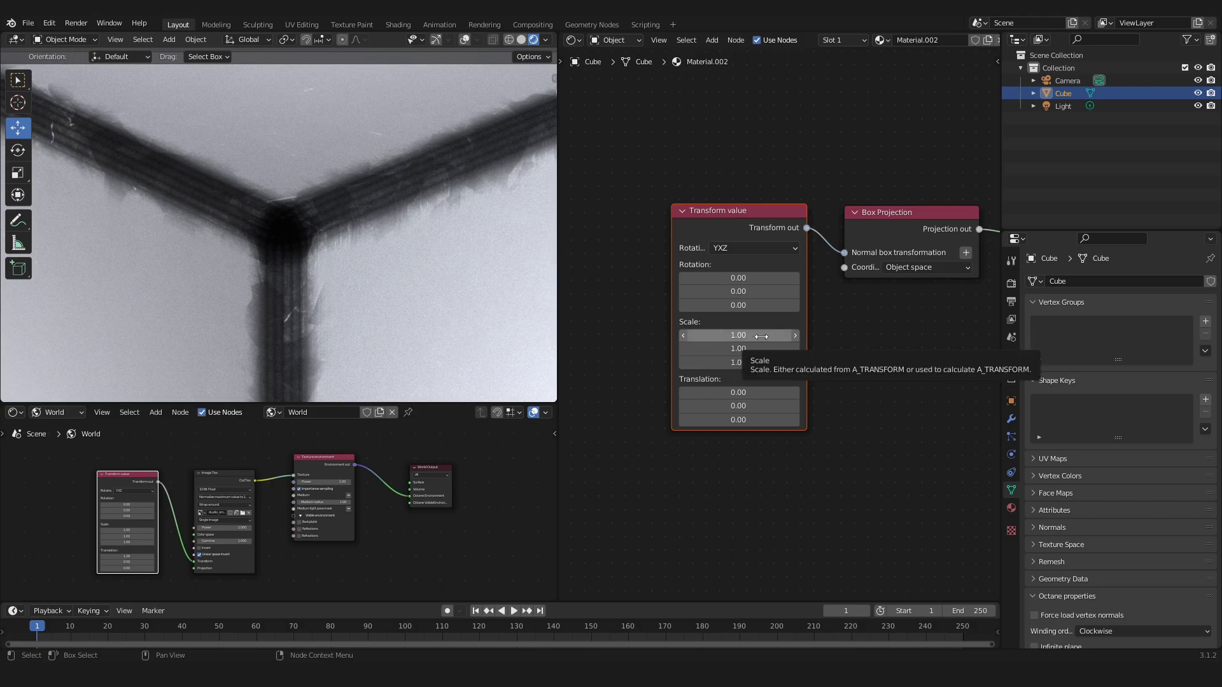
Step: Set all three Scale values of the Transform value node to 0.73 and move the node farther from Box Projection
{"action": "left_click_drag", "start_coordinate": [761, 336], "coordinate": [761, 336]}
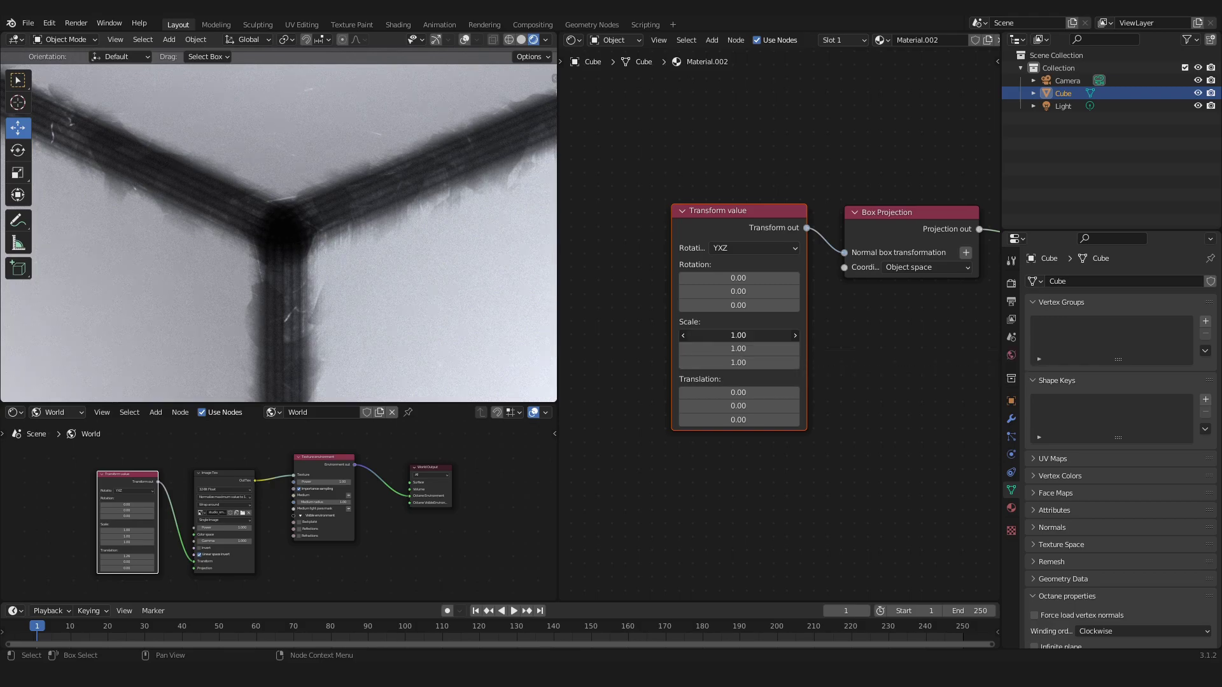
{"action": "left_click_drag", "start_coordinate": [761, 336], "coordinate": [760, 363]}
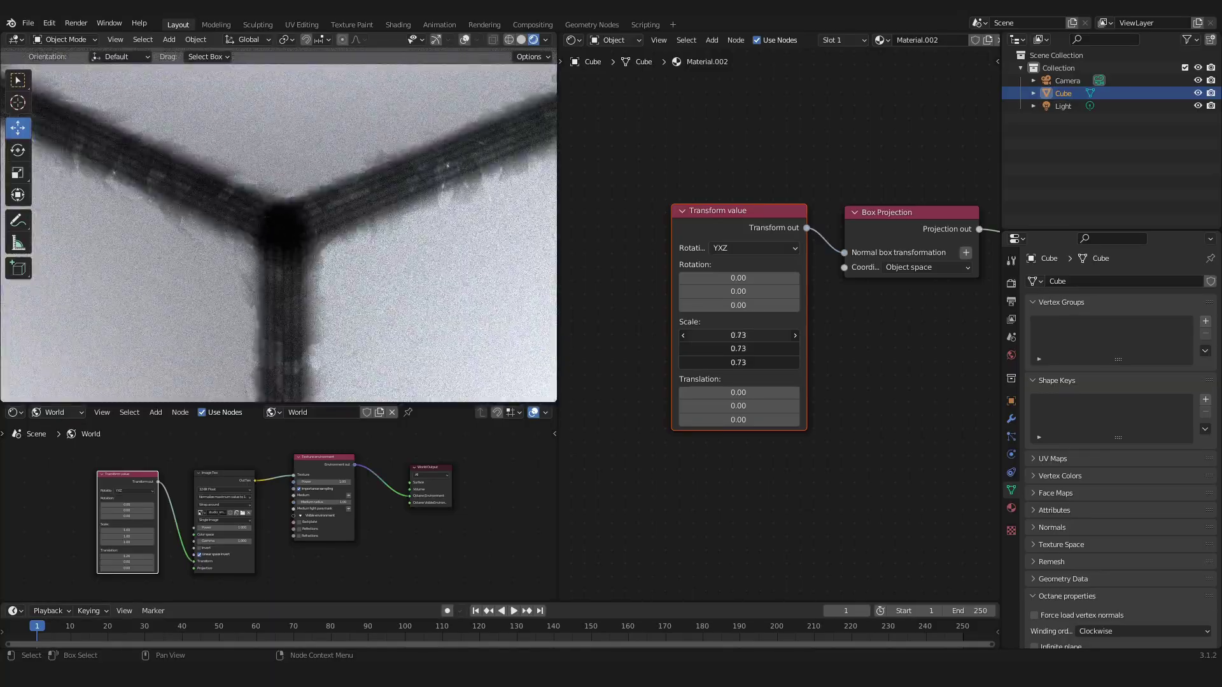
{"action": "left_click", "coordinate": [855, 352]}
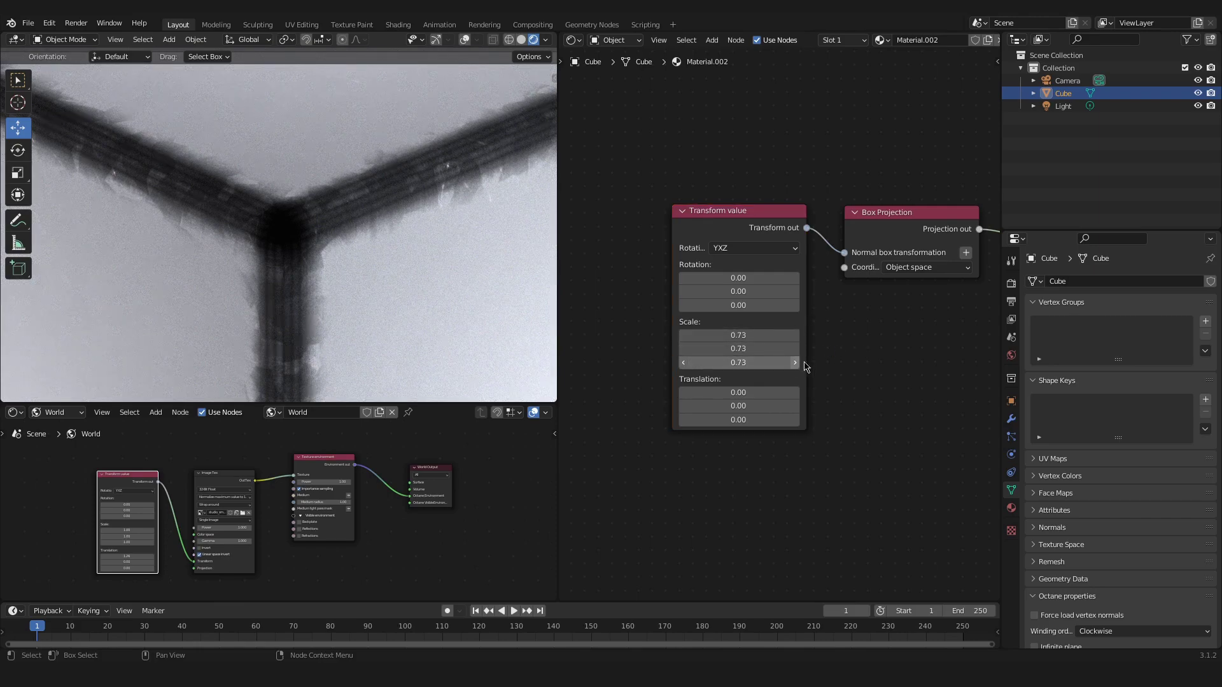
{"action": "middle_click_drag", "start_coordinate": [827, 350], "coordinate": [807, 353]}
{"action": "left_click_drag", "start_coordinate": [720, 228], "coordinate": [698, 208]}
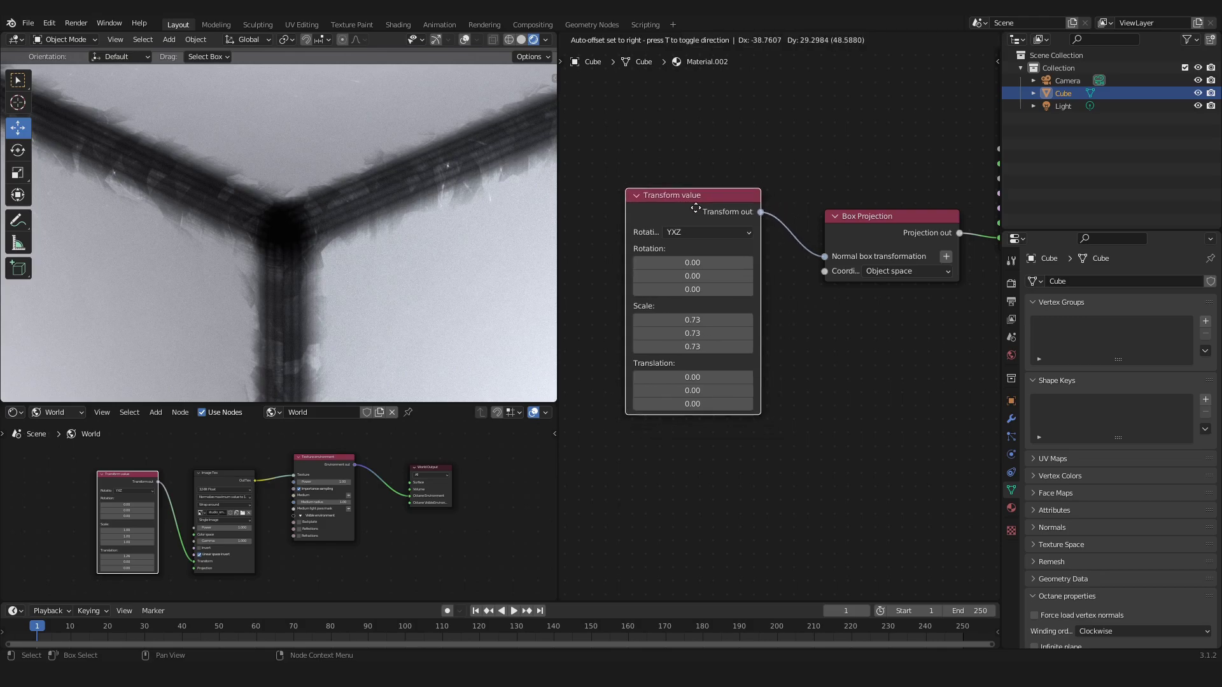
{"action": "middle_click_drag", "start_coordinate": [855, 334], "coordinate": [837, 339]}
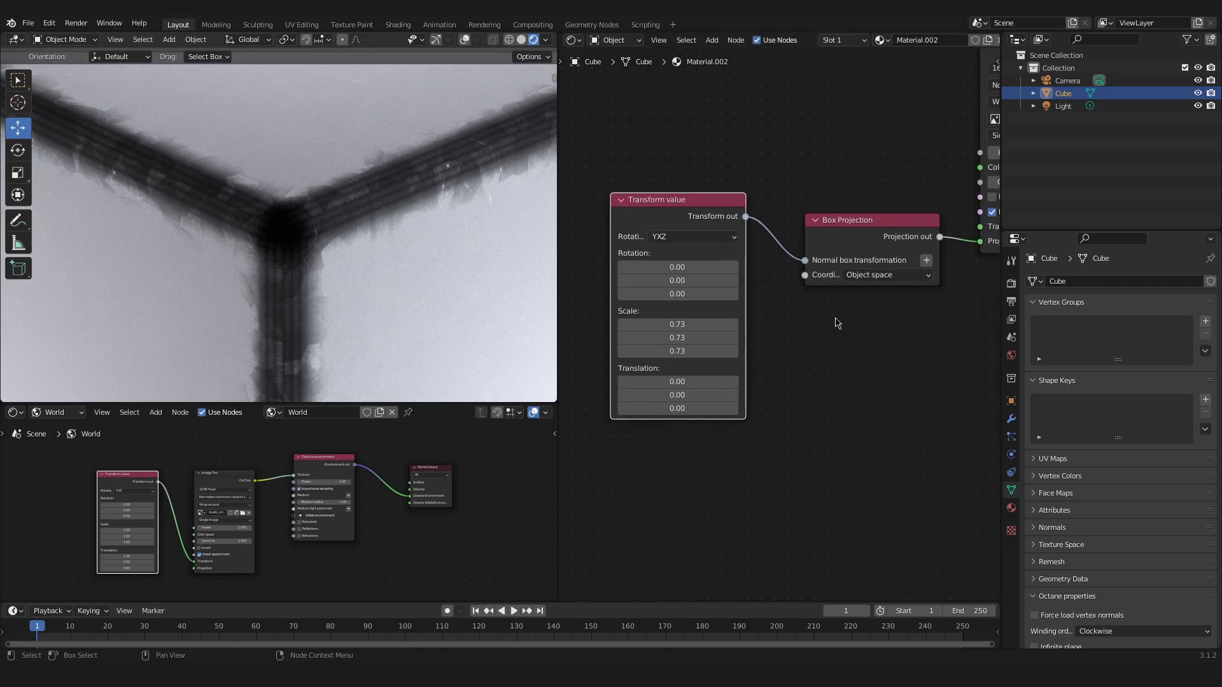
Step: Disconnect the Dirt texture from the Diffuse material's Diffuse input
{"action": "scroll", "coordinate": [807, 346], "scroll_direction": "down", "scroll_amount": 2}
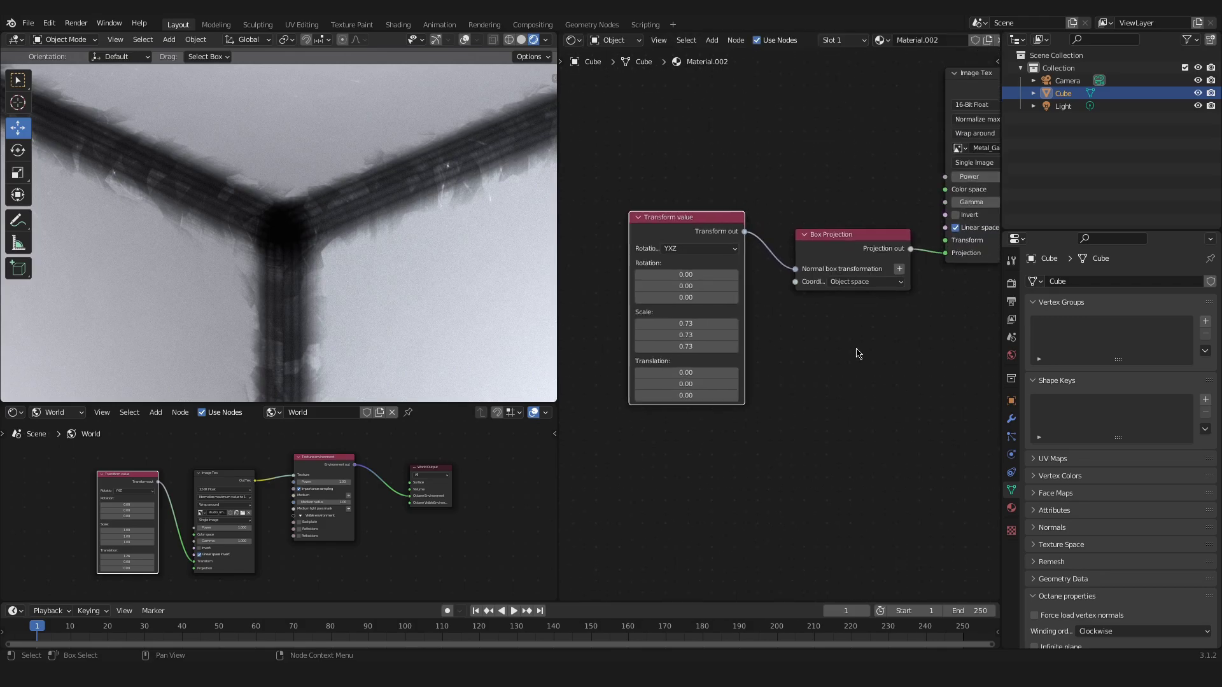
{"action": "middle_click_drag", "start_coordinate": [857, 354], "coordinate": [726, 393]}
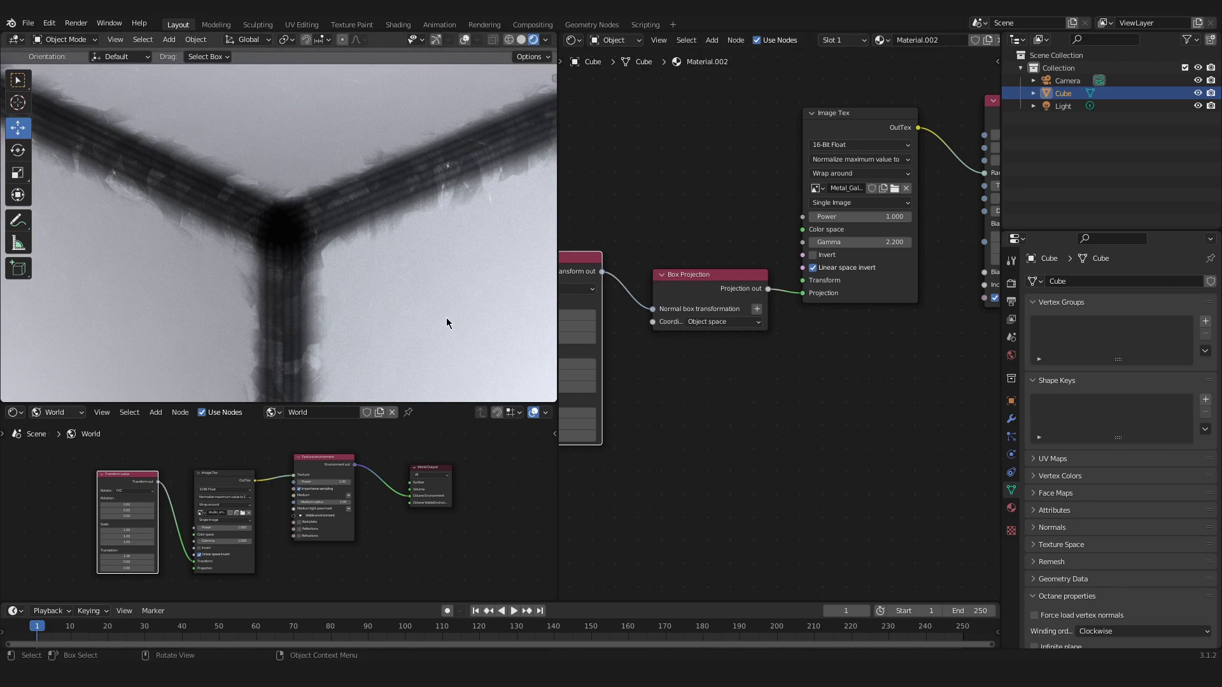
{"action": "middle_click_drag", "start_coordinate": [872, 343], "coordinate": [694, 385]}
{"action": "middle_click_drag", "start_coordinate": [846, 361], "coordinate": [769, 426]}
{"action": "scroll", "coordinate": [774, 313], "scroll_direction": "up", "scroll_amount": 5}
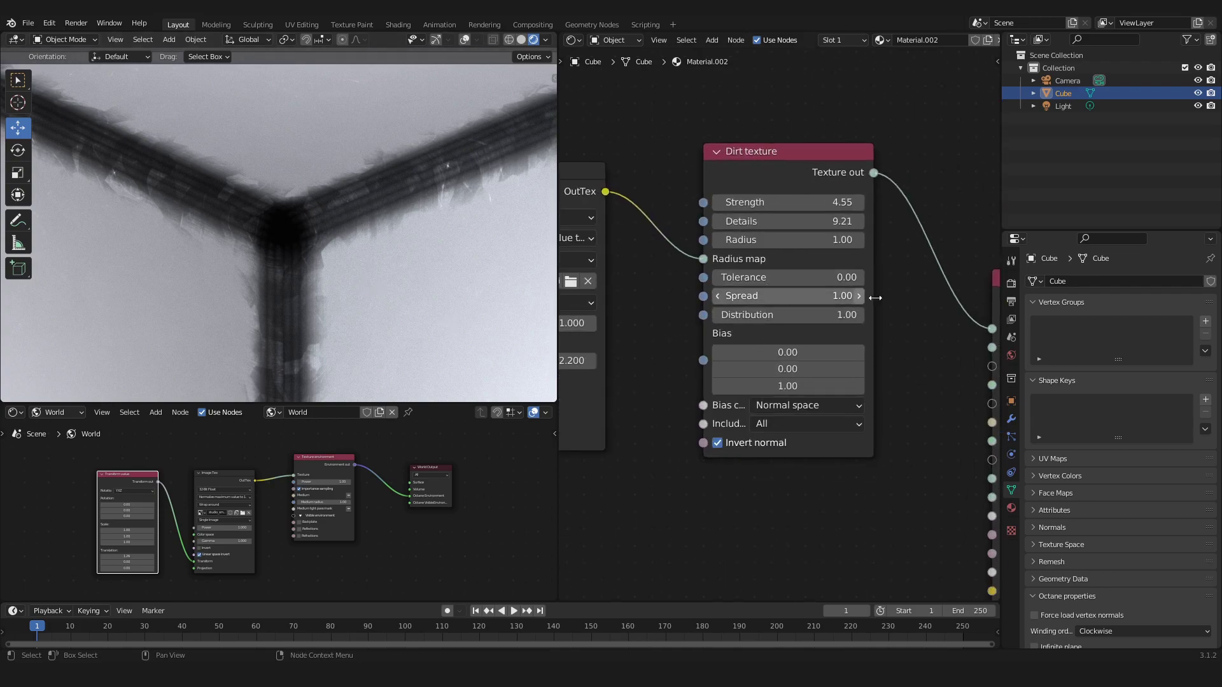
{"action": "middle_click_drag", "start_coordinate": [898, 314], "coordinate": [869, 318]}
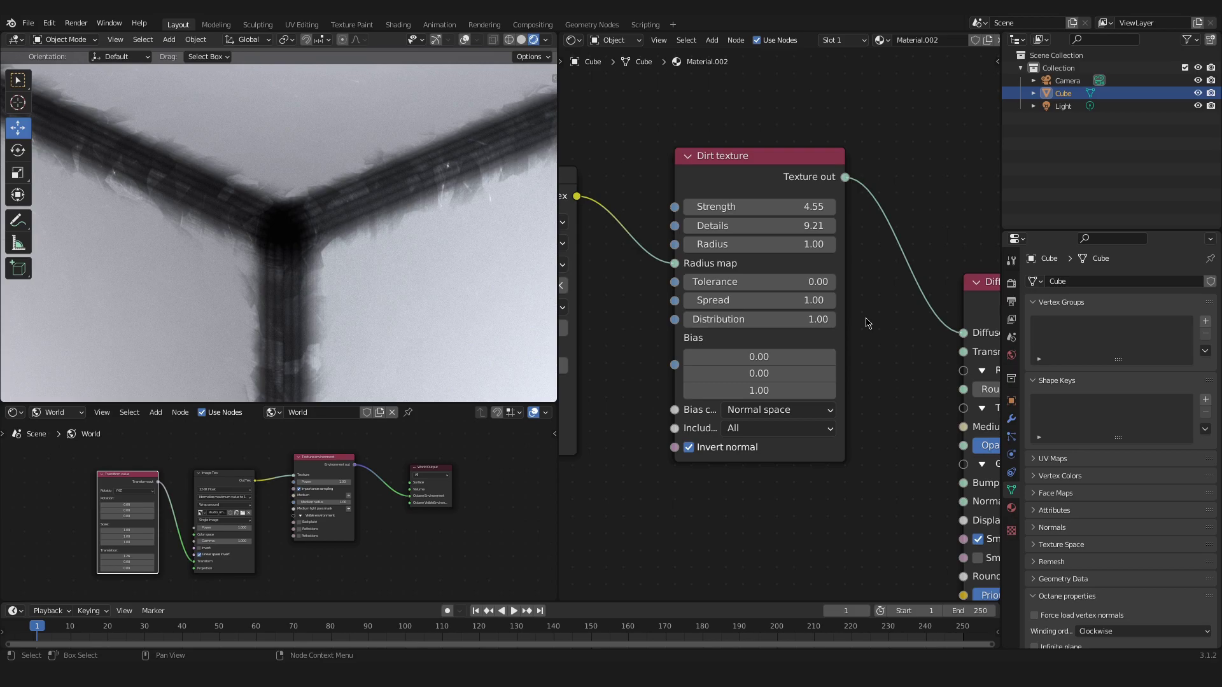
{"action": "scroll", "coordinate": [865, 317], "scroll_direction": "down", "scroll_amount": 8}
{"action": "middle_click_drag", "start_coordinate": [860, 362], "coordinate": [782, 278]}
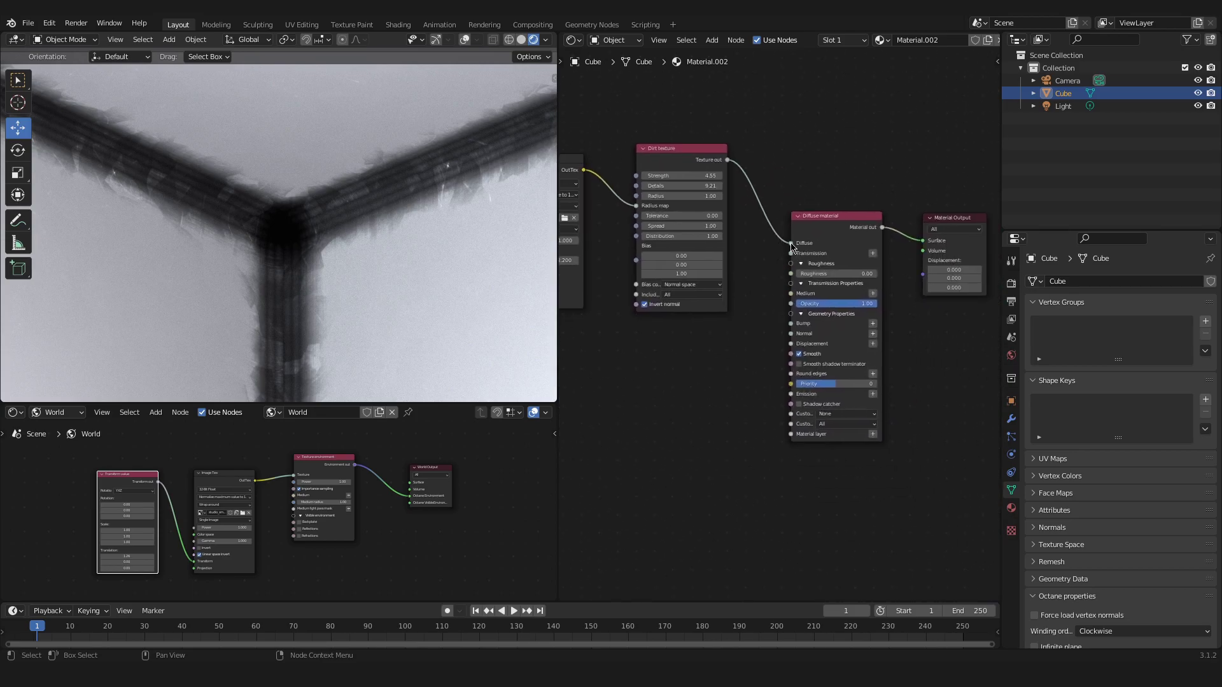
{"action": "left_click_drag", "start_coordinate": [792, 246], "coordinate": [812, 238]}
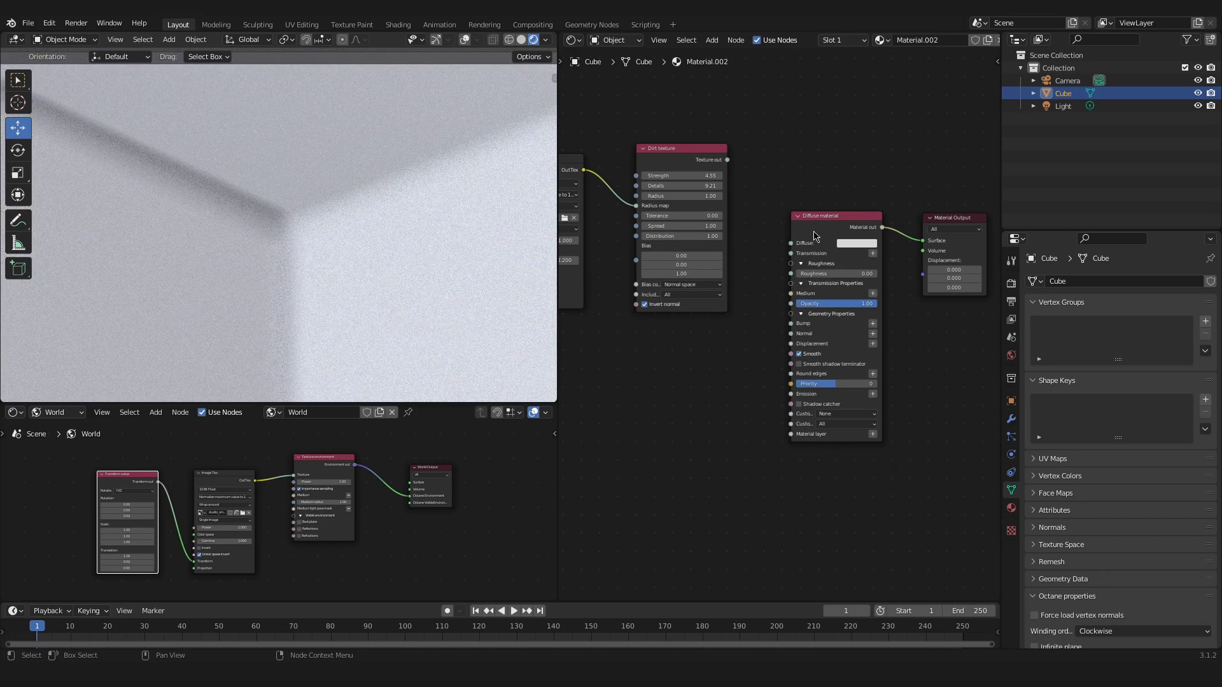
Step: Delete the Diffuse material node
{"action": "left_click", "coordinate": [813, 236]}
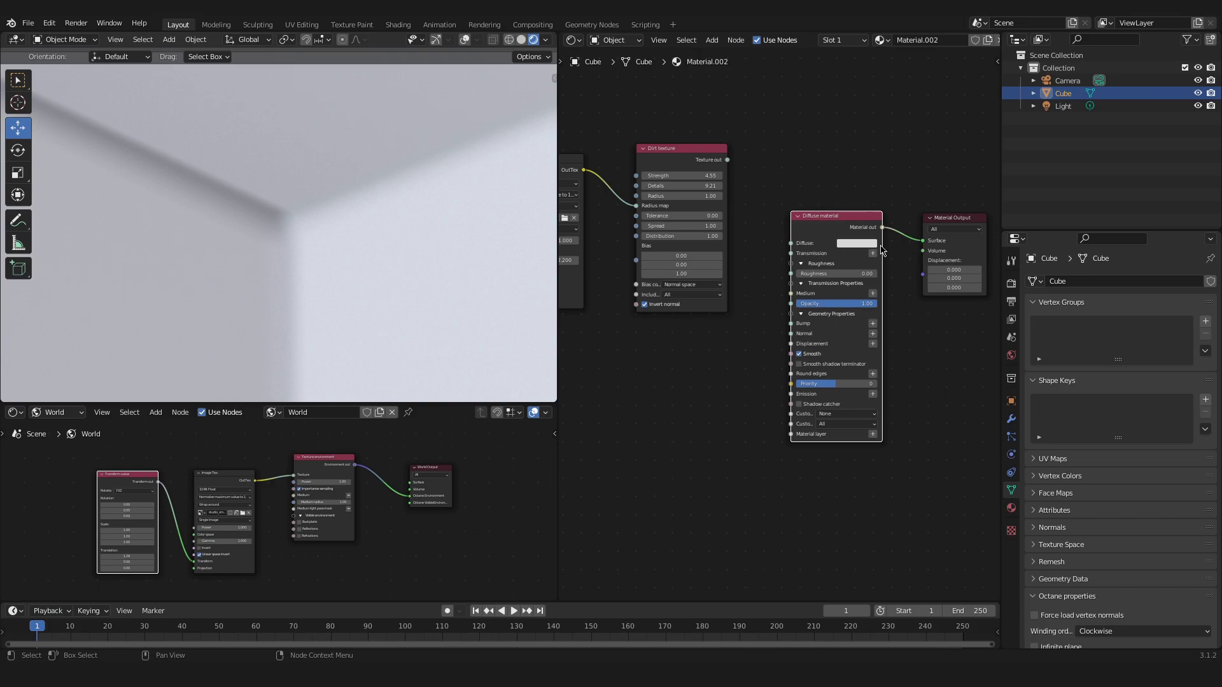
{"action": "left_click_drag", "start_coordinate": [842, 228], "coordinate": [823, 293]}
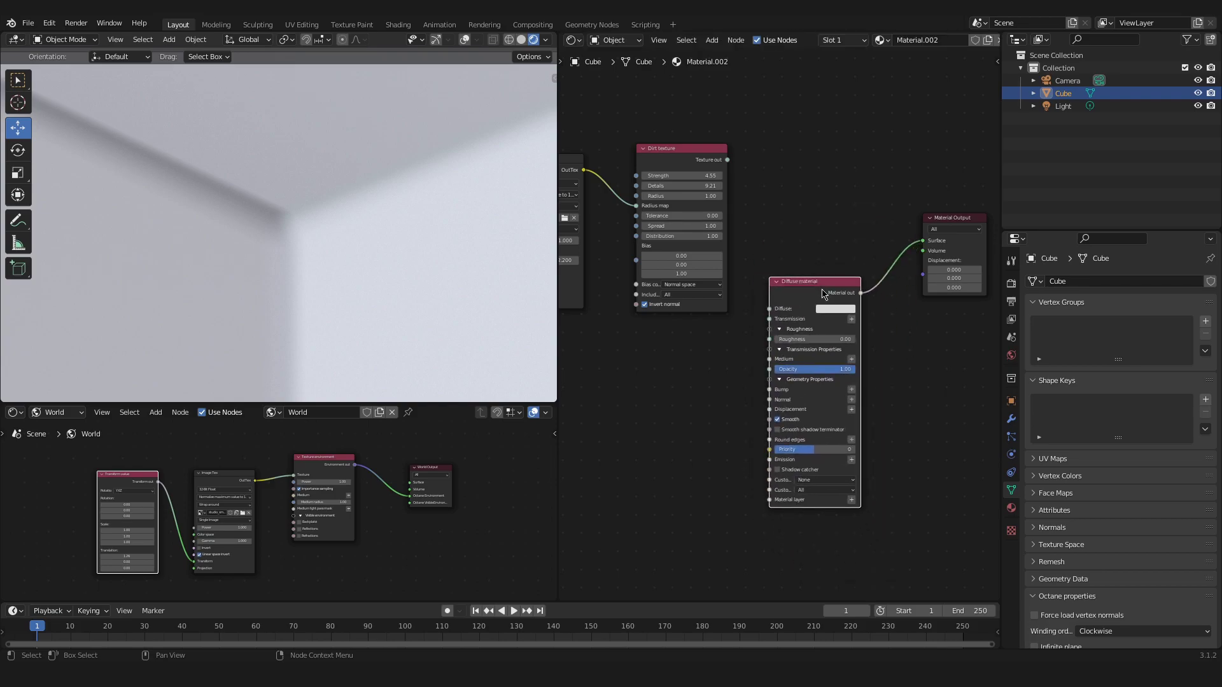
{"action": "key", "text": "x"}
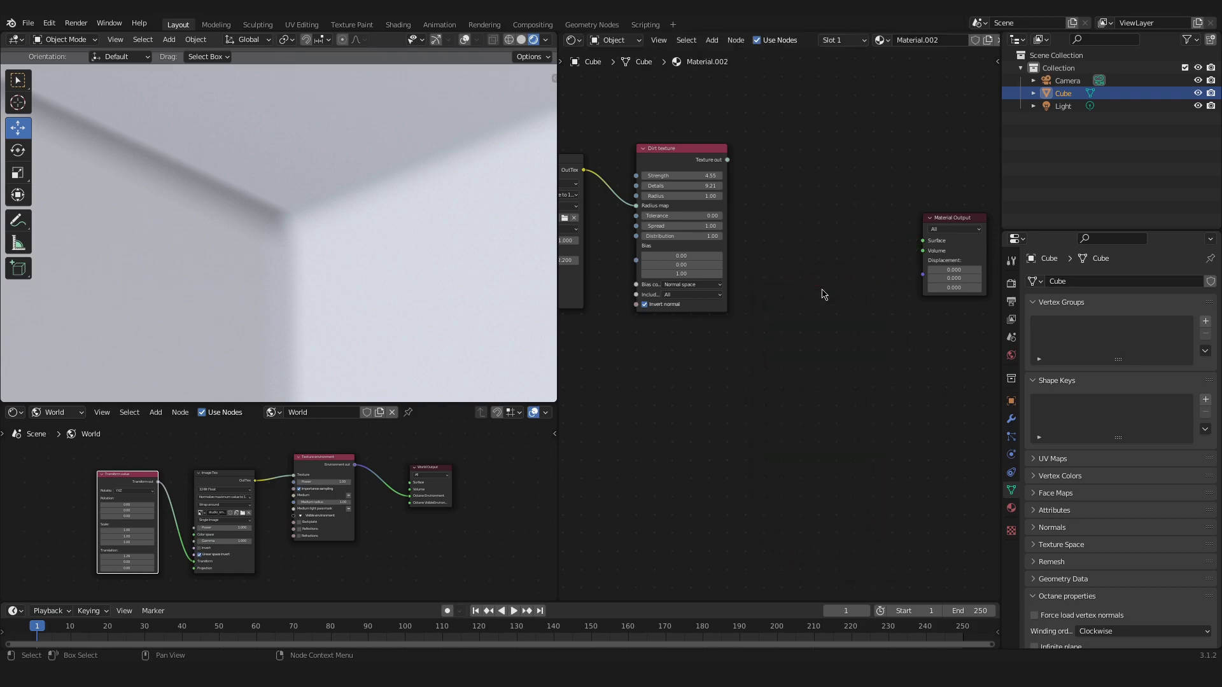
Step: Add a Mix material node between the Dirt texture and Material Output nodes
{"action": "key", "text": "shift+a"}
{"action": "left_click", "coordinate": [783, 327]}
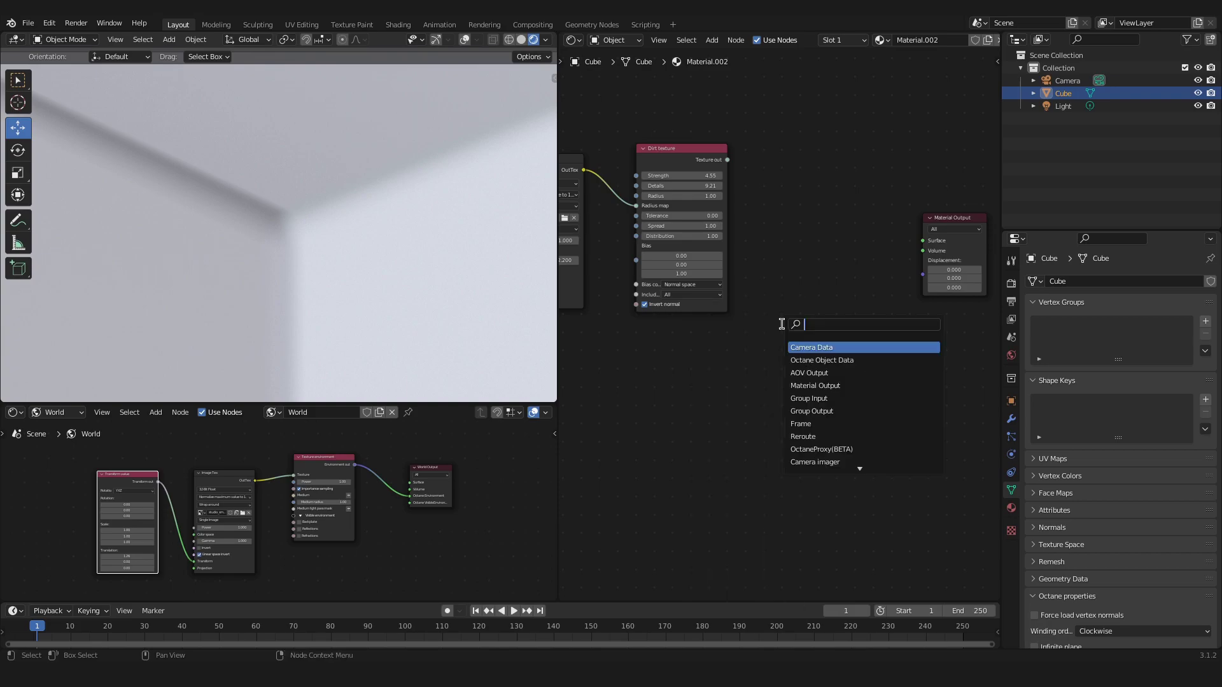
{"action": "type", "text": "mix"}
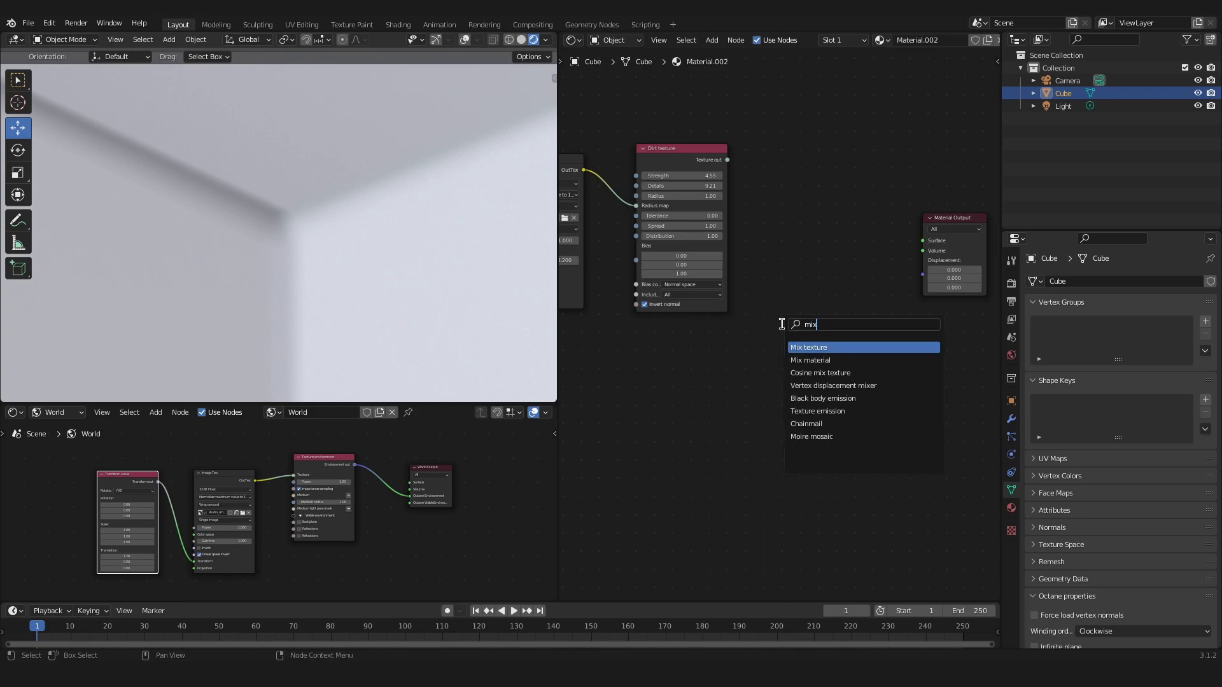
{"action": "left_click", "coordinate": [818, 360]}
{"action": "left_click", "coordinate": [838, 350]}
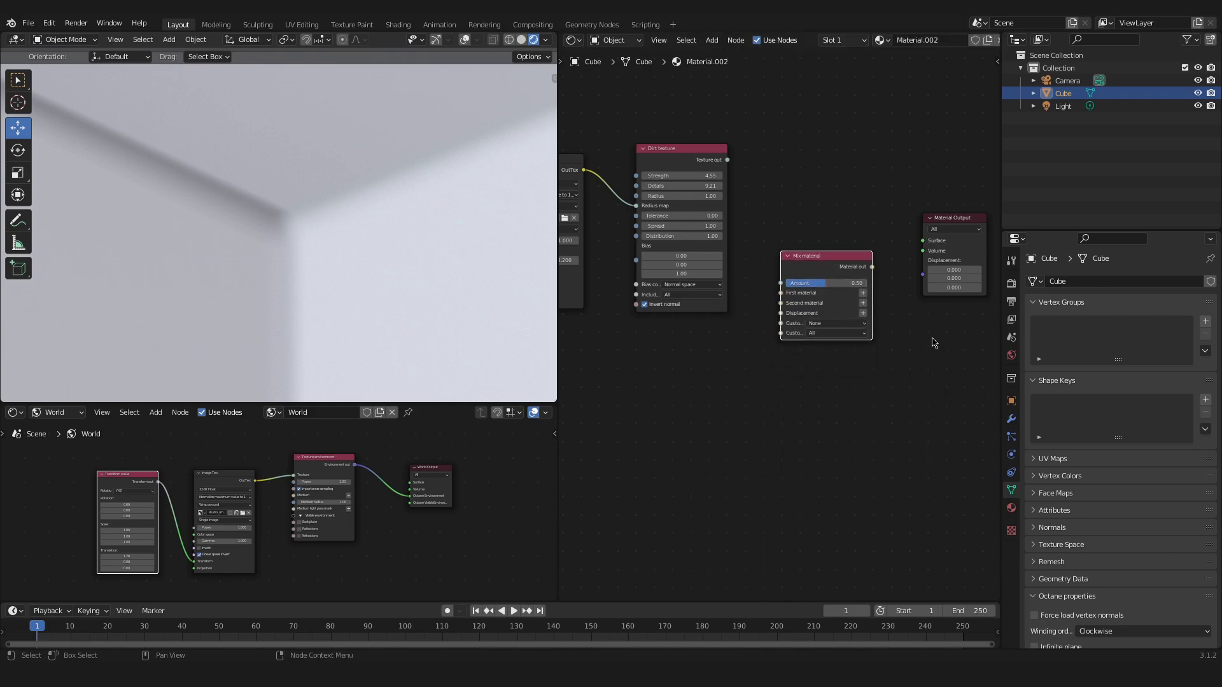
Step: Connect the Mix material output to the Material Output's Surface and the Dirt texture output to the Mix material's Amount
{"action": "scroll", "coordinate": [932, 337], "scroll_direction": "up", "scroll_amount": 2}
{"action": "middle_click_drag", "start_coordinate": [924, 329], "coordinate": [791, 402]}
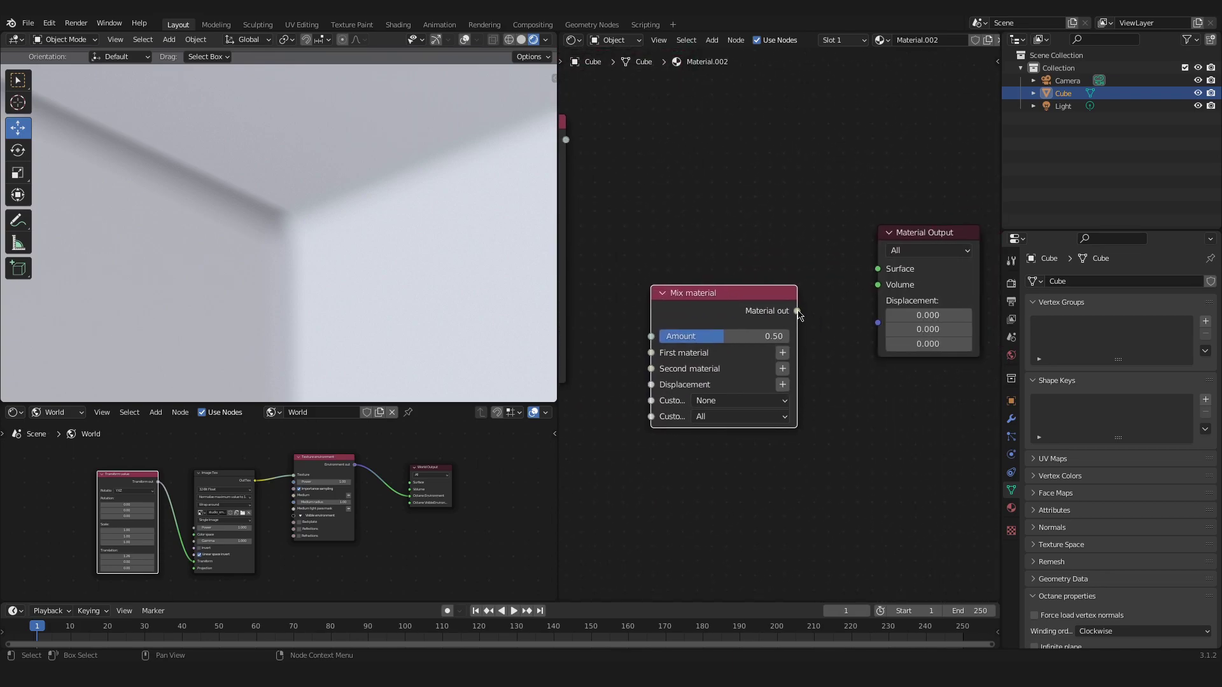
{"action": "left_click_drag", "start_coordinate": [798, 311], "coordinate": [877, 280]}
{"action": "left_click_drag", "start_coordinate": [723, 317], "coordinate": [742, 301]}
{"action": "middle_click_drag", "start_coordinate": [722, 407], "coordinate": [766, 415]}
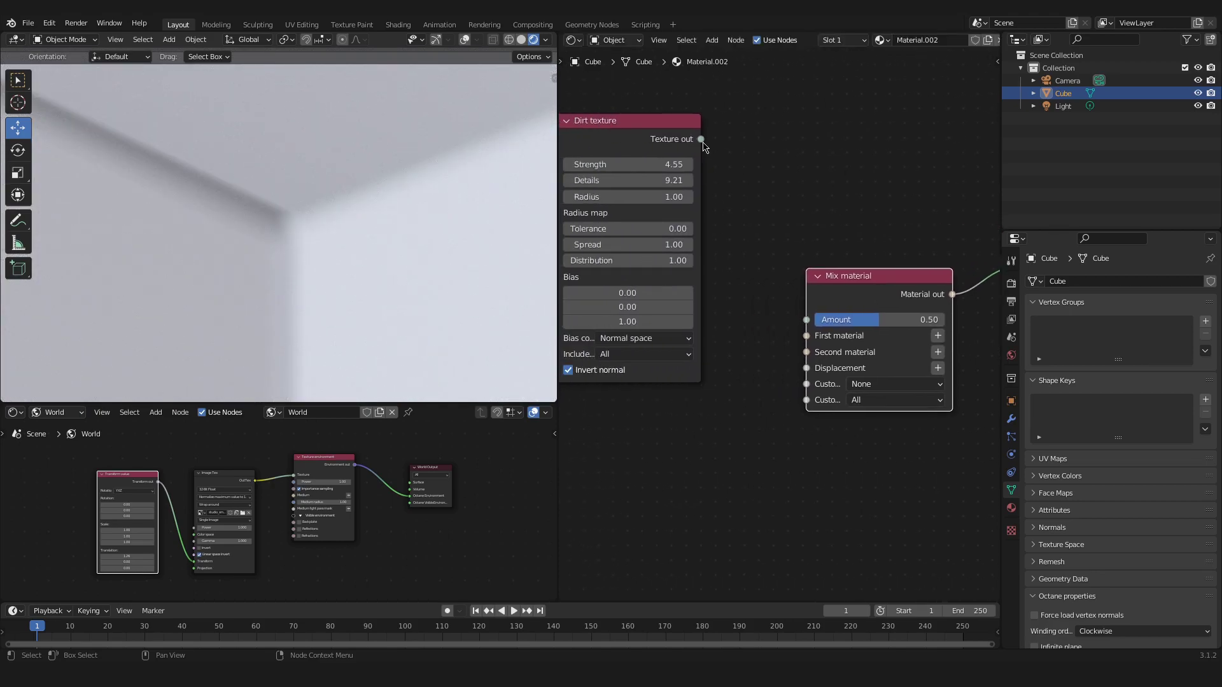
{"action": "left_click_drag", "start_coordinate": [700, 140], "coordinate": [808, 321]}
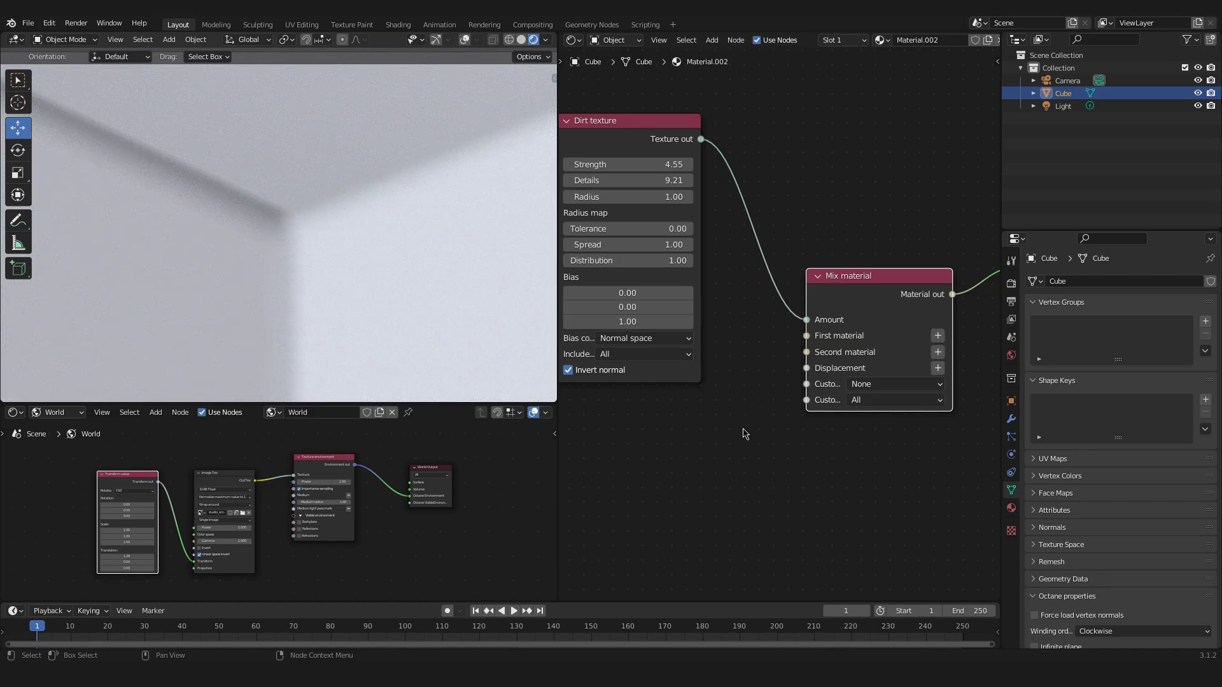
Step: Add a Universal material node and place it below the Dirt texture node, to the left of the Mix material
{"action": "middle_click_drag", "start_coordinate": [744, 429], "coordinate": [811, 370]}
{"action": "scroll", "coordinate": [811, 370], "scroll_direction": "down", "scroll_amount": 3}
{"action": "middle_click_drag", "start_coordinate": [771, 406], "coordinate": [807, 352]}
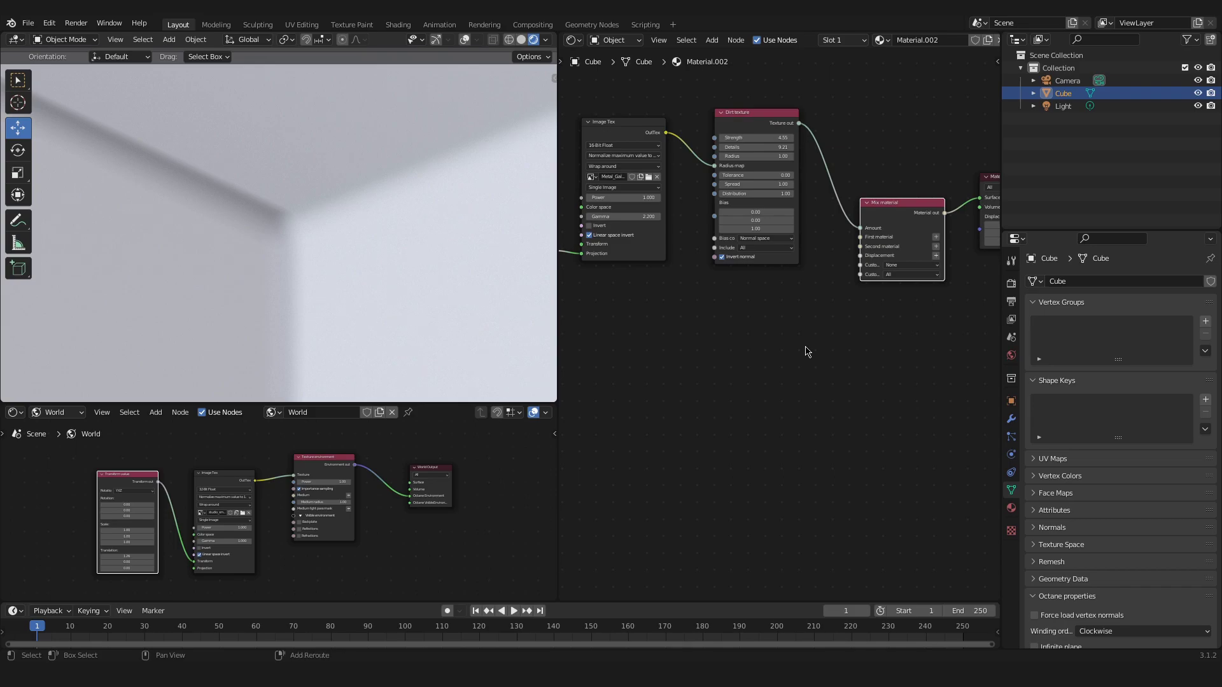
{"action": "key", "text": "shift+a"}
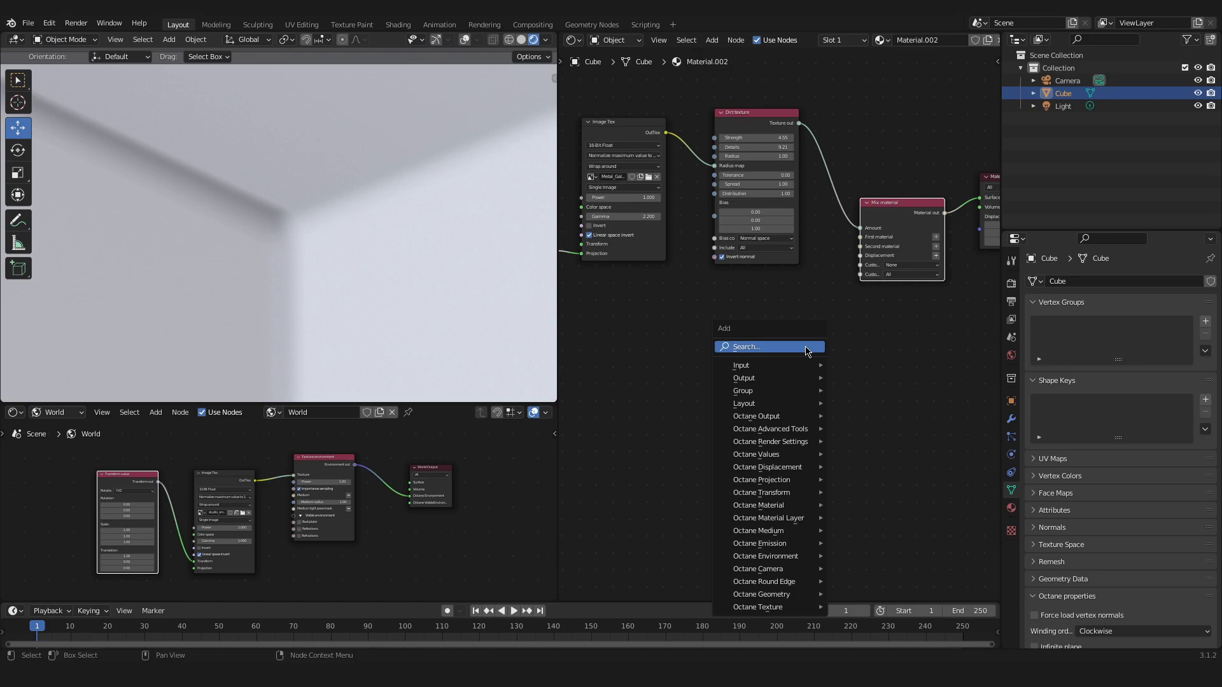
{"action": "left_click", "coordinate": [806, 350]}
{"action": "type", "text": "u"}
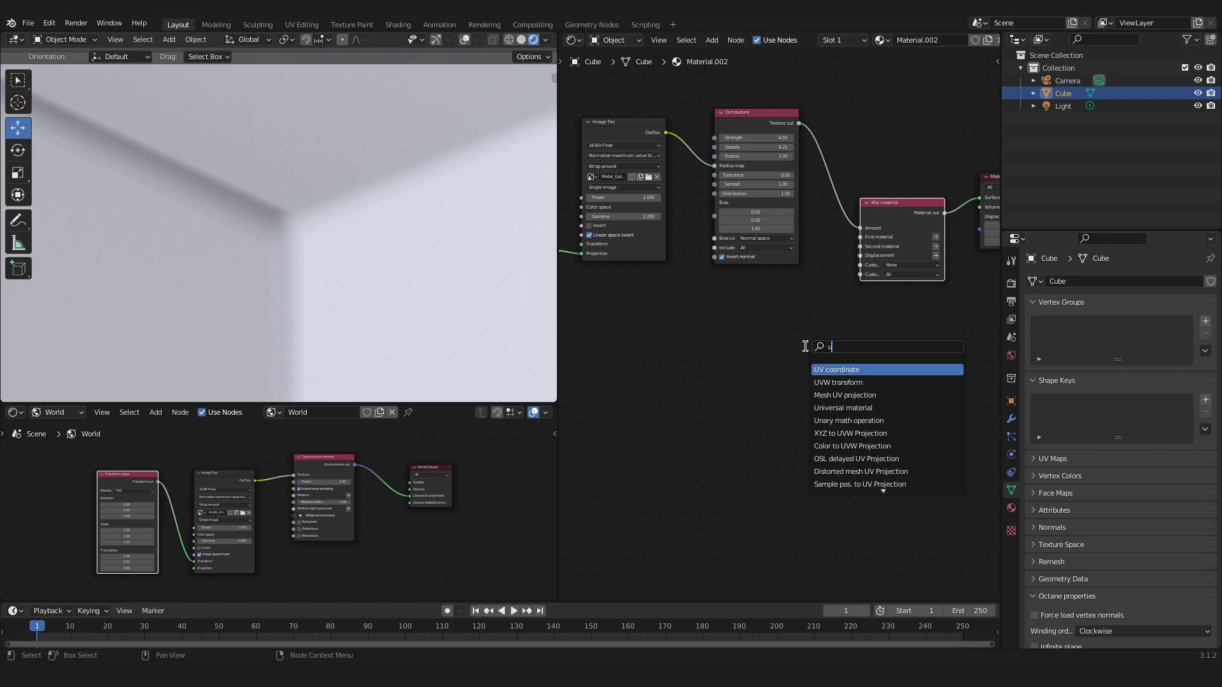
{"action": "type", "text": "niv"}
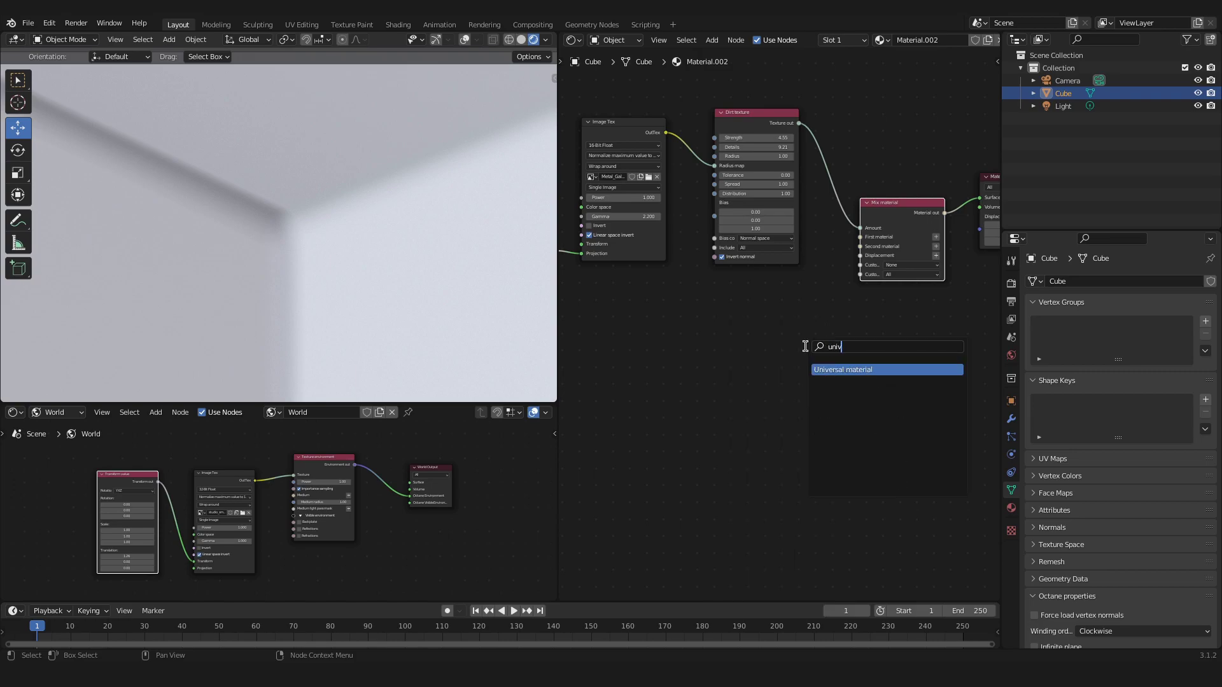
{"action": "left_click", "coordinate": [839, 369]}
{"action": "left_click", "coordinate": [771, 341]}
{"action": "scroll", "coordinate": [803, 340], "scroll_direction": "up", "scroll_amount": 2}
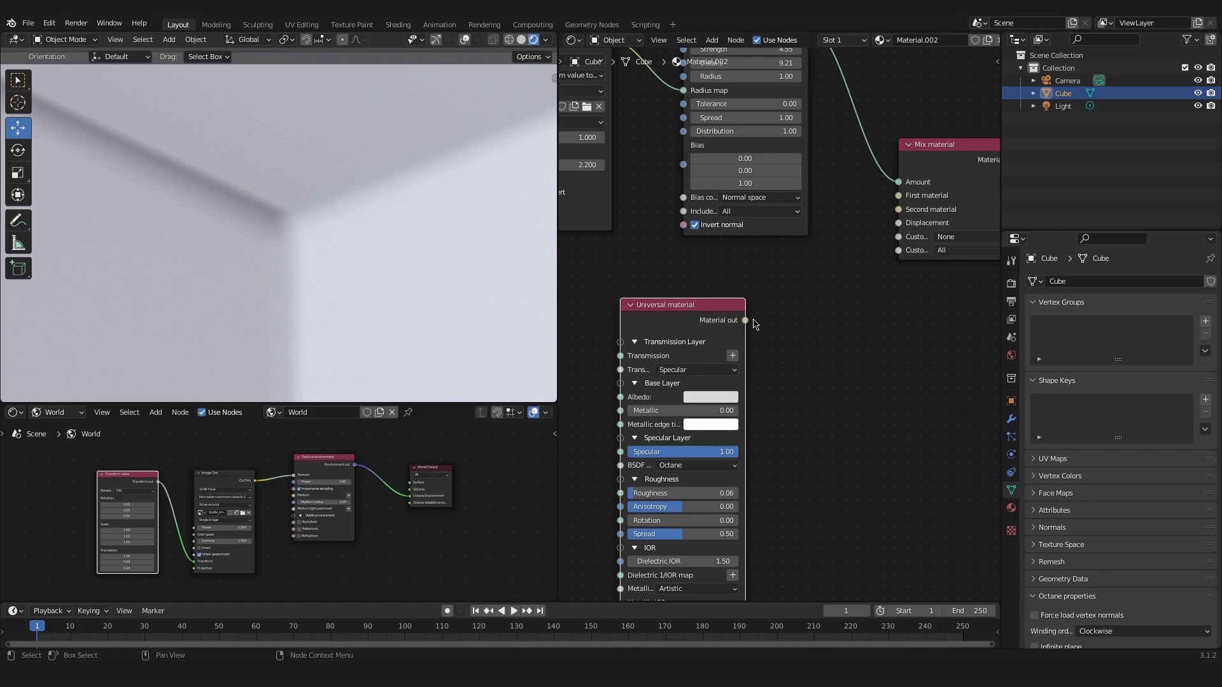
{"action": "left_click_drag", "start_coordinate": [717, 314], "coordinate": [785, 290]}
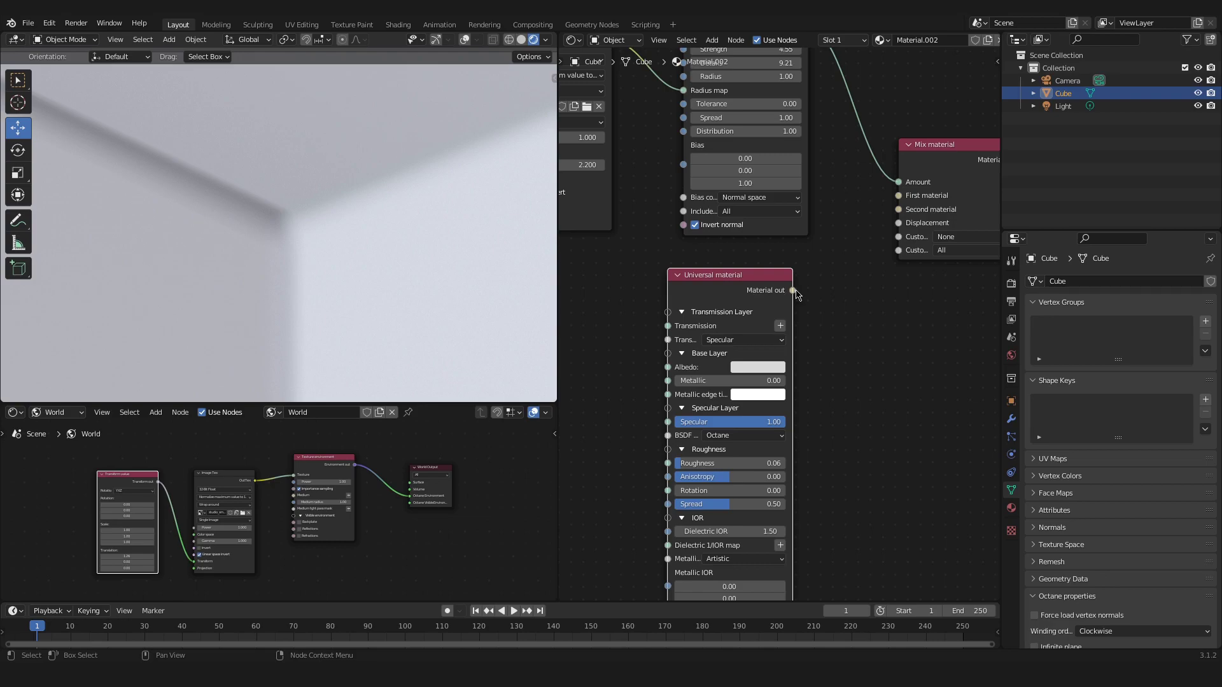
Step: Connect the Universal material's output to the Mix material's First material input
{"action": "left_click_drag", "start_coordinate": [793, 290], "coordinate": [898, 196]}
{"action": "middle_click_drag", "start_coordinate": [853, 296], "coordinate": [903, 255]}
{"action": "left_click_drag", "start_coordinate": [798, 259], "coordinate": [696, 248]}
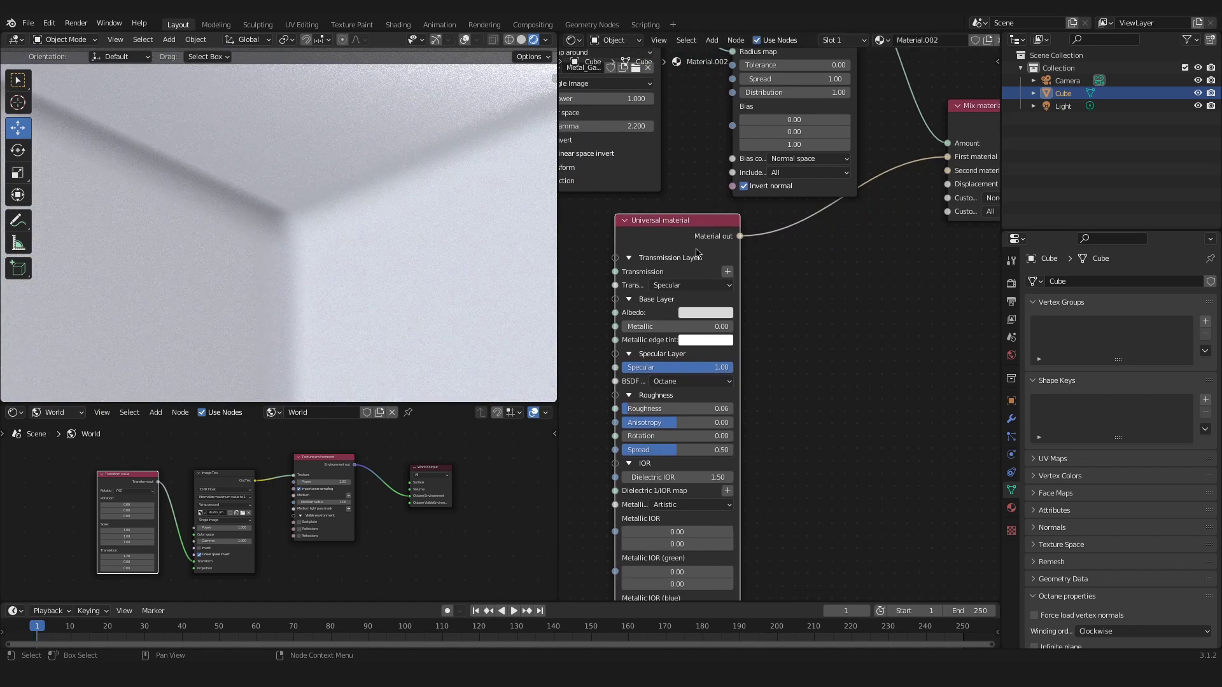
Step: Set the Universal material's Albedo to a saturated blue with hue about 0.66 and value 0.700
{"action": "left_click", "coordinate": [713, 314]}
{"action": "left_click", "coordinate": [757, 172]}
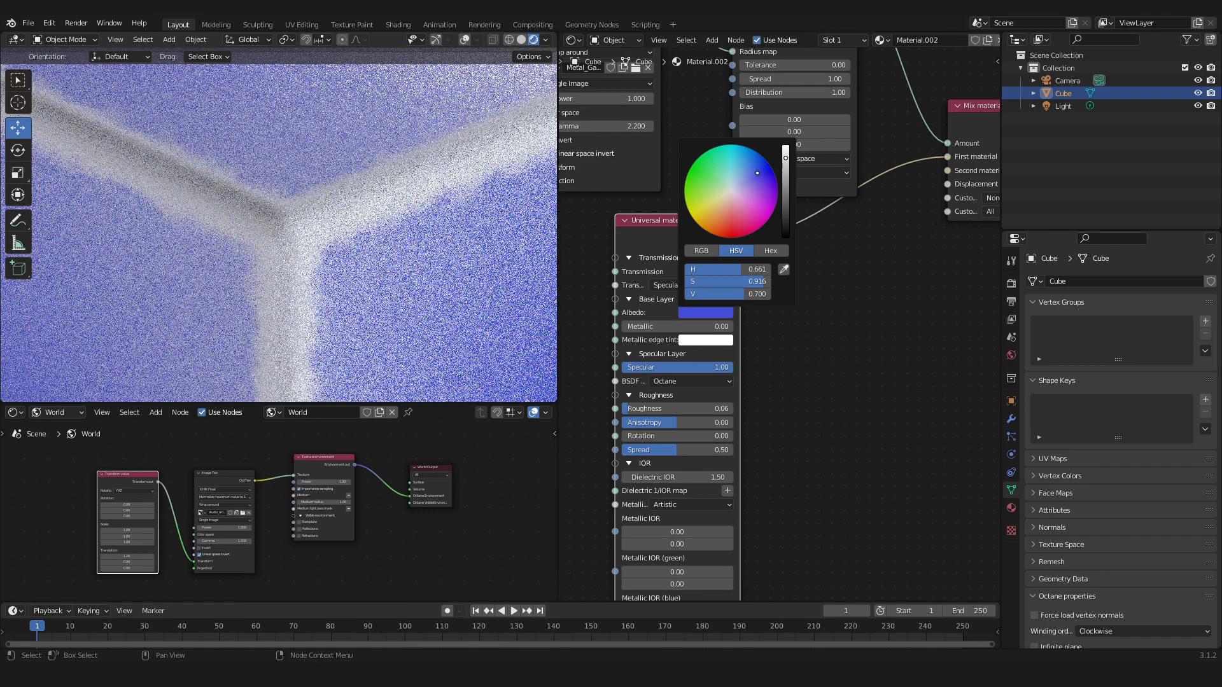
{"action": "middle_click_drag", "start_coordinate": [895, 310], "coordinate": [859, 316]}
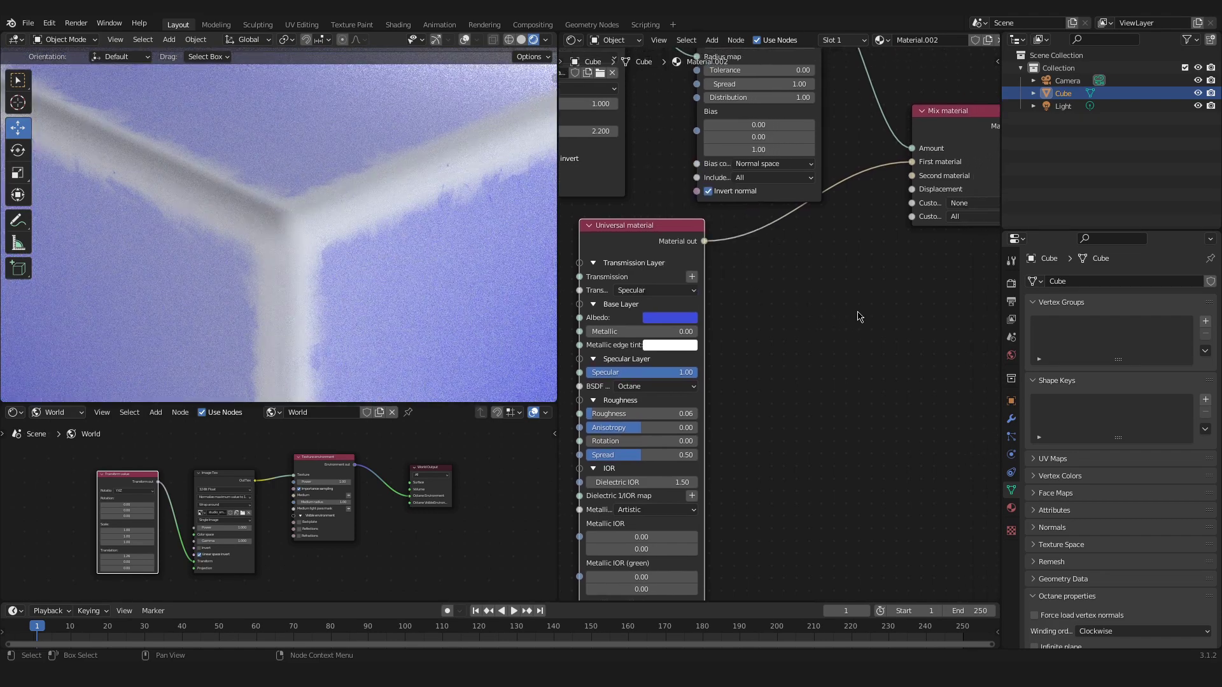
Step: Add a second Universal material node beside the first and connect its output to the Mix material's Second material input
{"action": "key", "text": "shift+a"}
{"action": "left_click", "coordinate": [795, 313]}
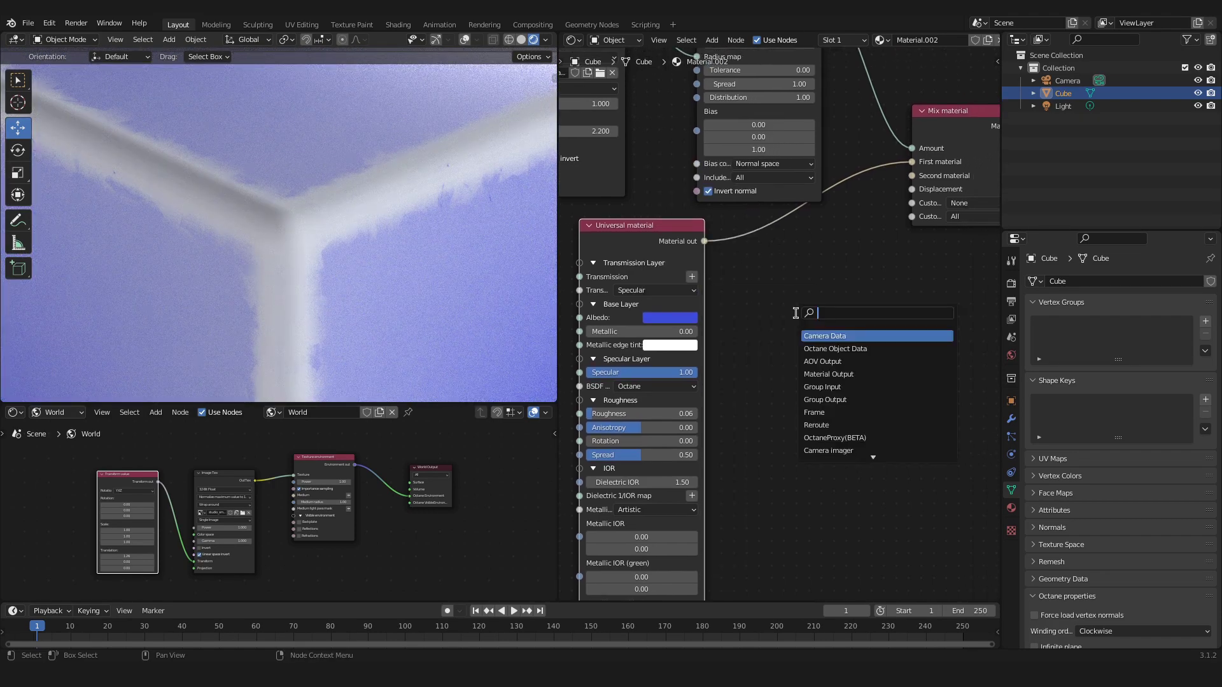
{"action": "type", "text": "universal"}
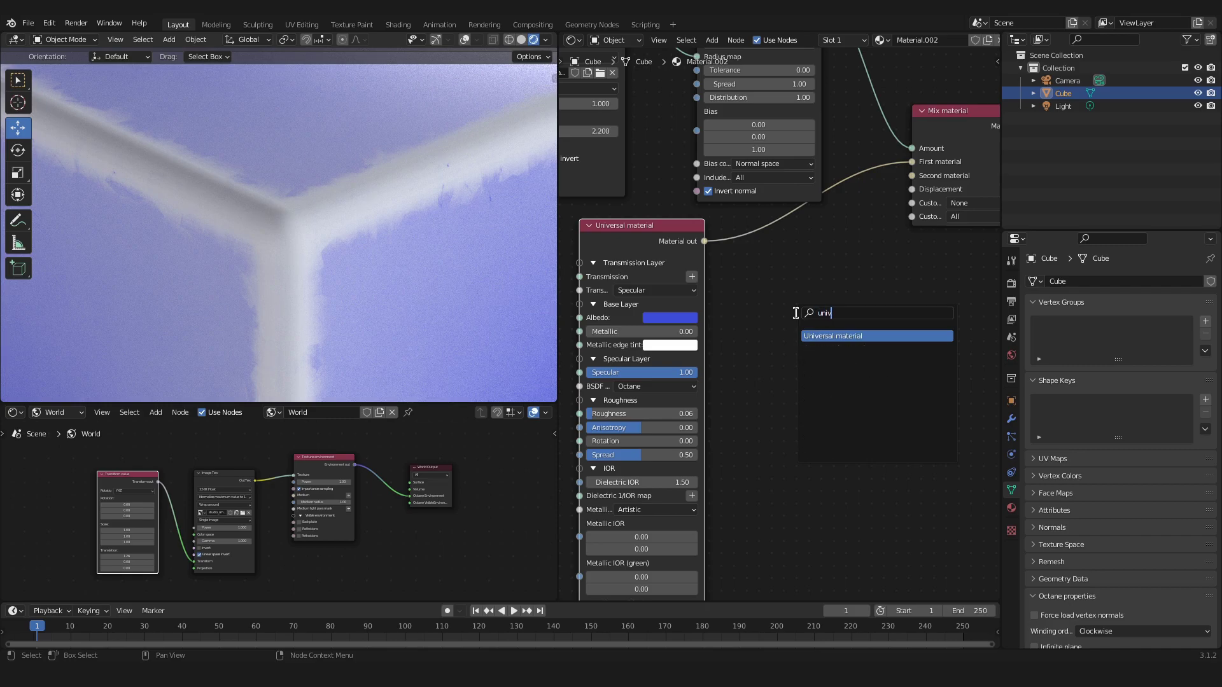
{"action": "left_click", "coordinate": [835, 335]}
{"action": "left_click", "coordinate": [792, 279]}
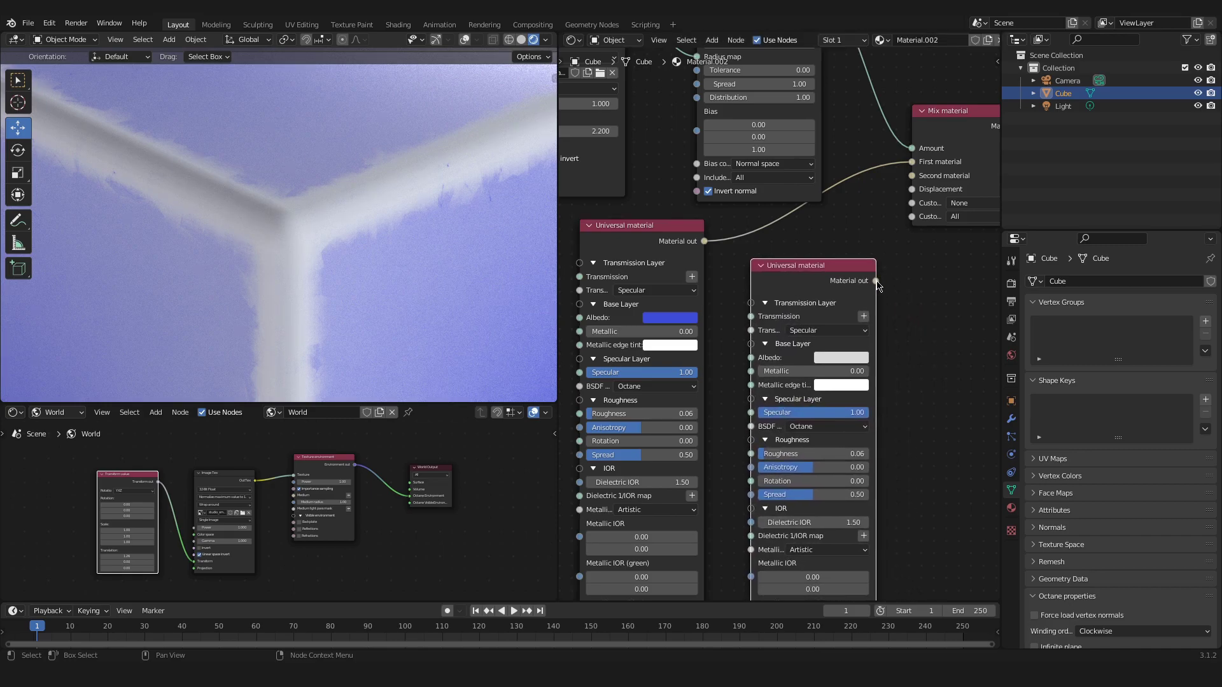
{"action": "left_click_drag", "start_coordinate": [875, 281], "coordinate": [912, 178]}
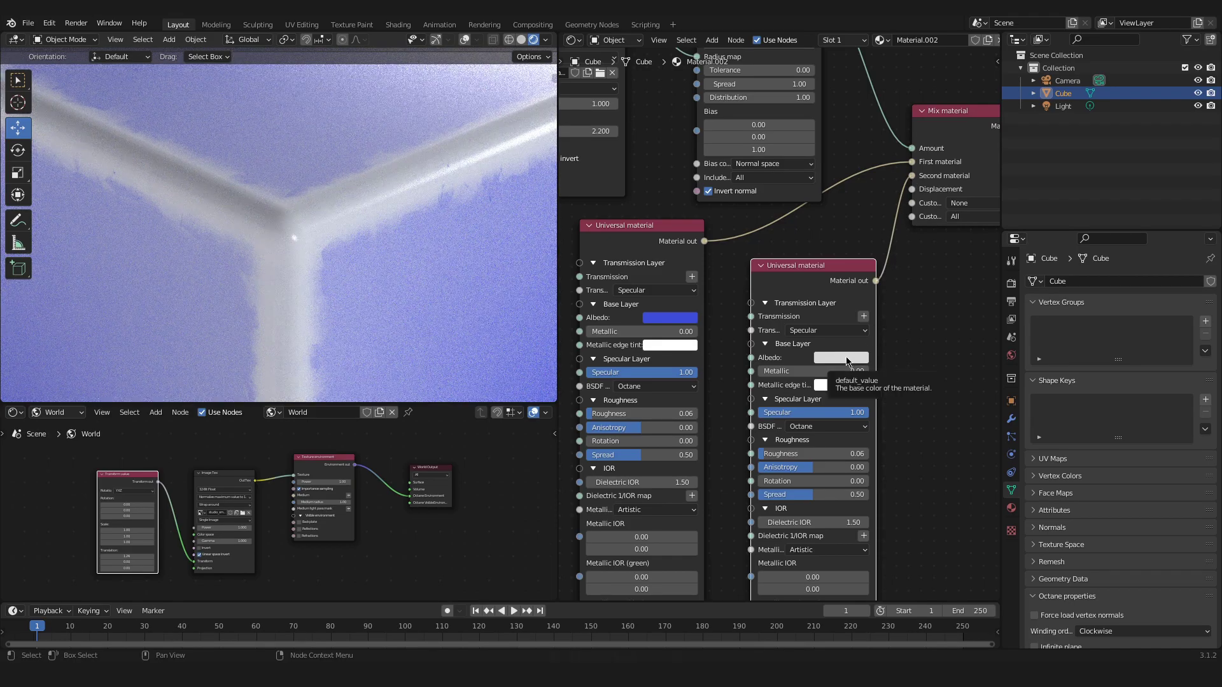
Step: Set the second Universal material's Albedo to red with hue 0.004, saturation 0.944 and value 0.700
{"action": "left_click", "coordinate": [845, 358]}
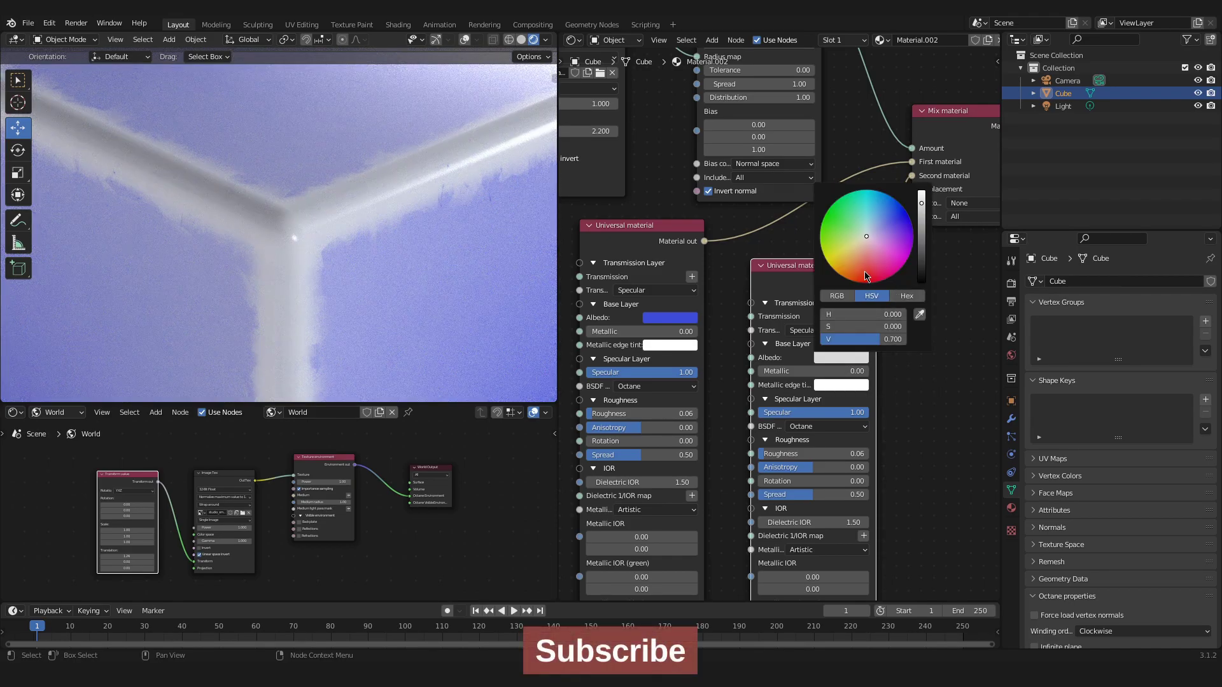
{"action": "left_click", "coordinate": [865, 277]}
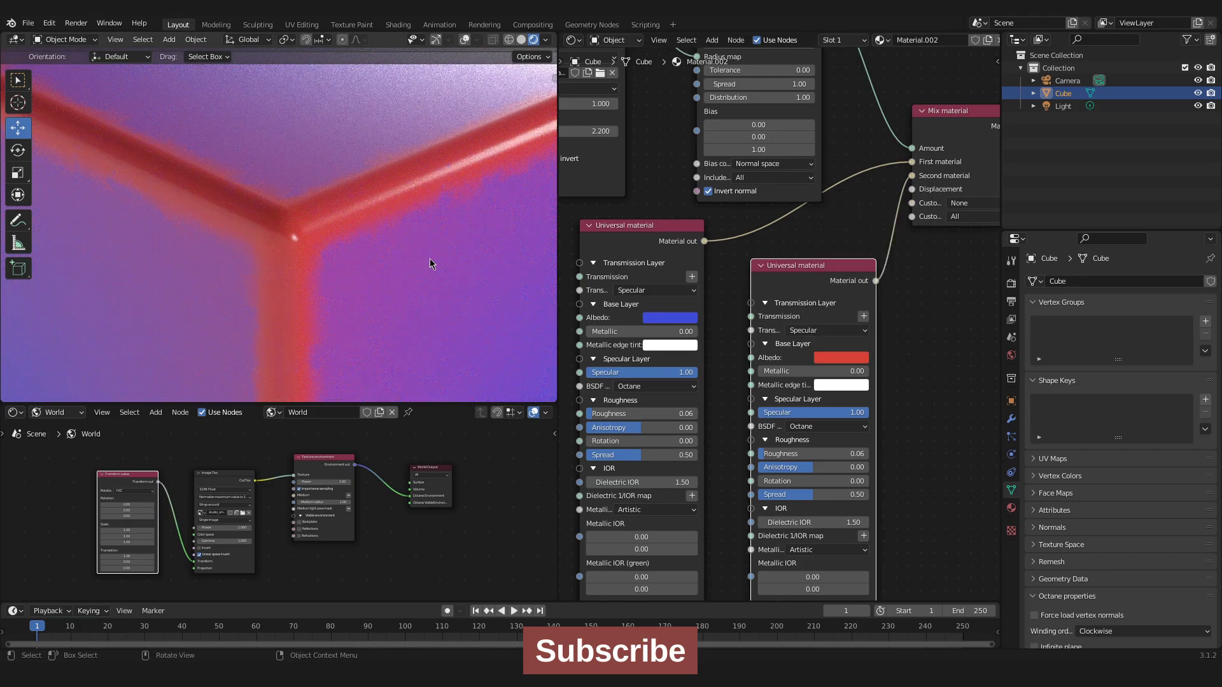
{"action": "scroll", "coordinate": [431, 263], "scroll_direction": "down", "scroll_amount": 6}
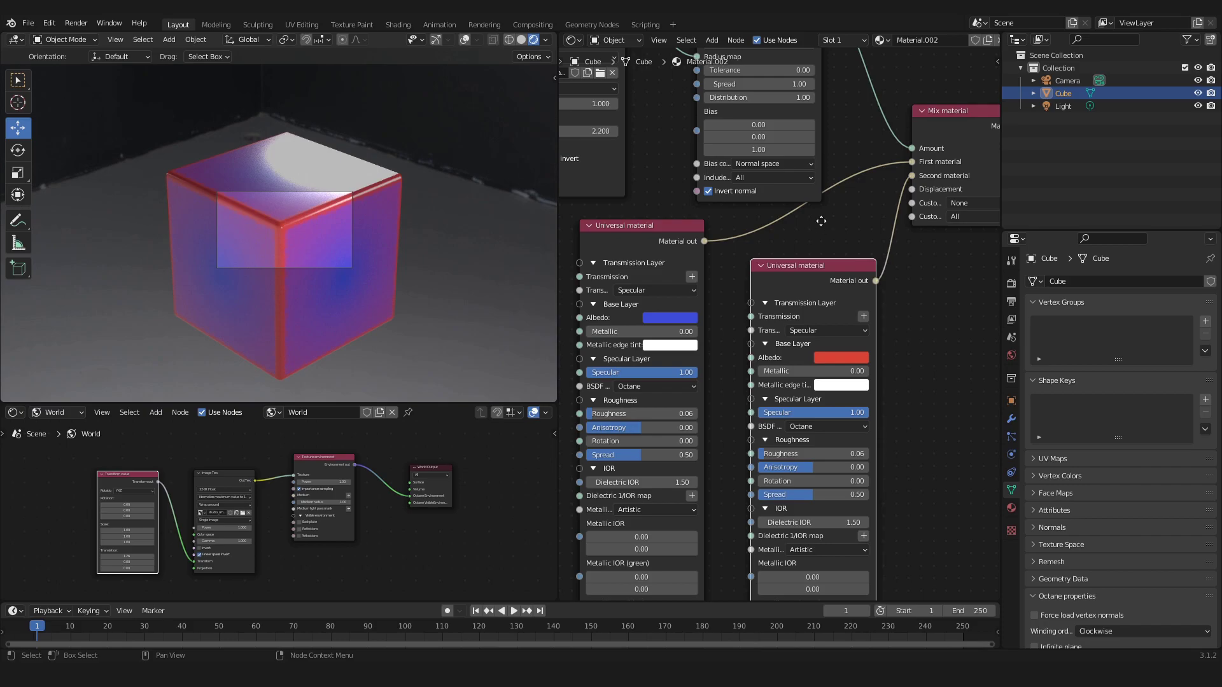
Step: Move the Dirt texture node slightly upward, away from the Universal material nodes
{"action": "middle_click_drag", "start_coordinate": [820, 221], "coordinate": [843, 347]}
{"action": "left_click_drag", "start_coordinate": [768, 130], "coordinate": [759, 102]}
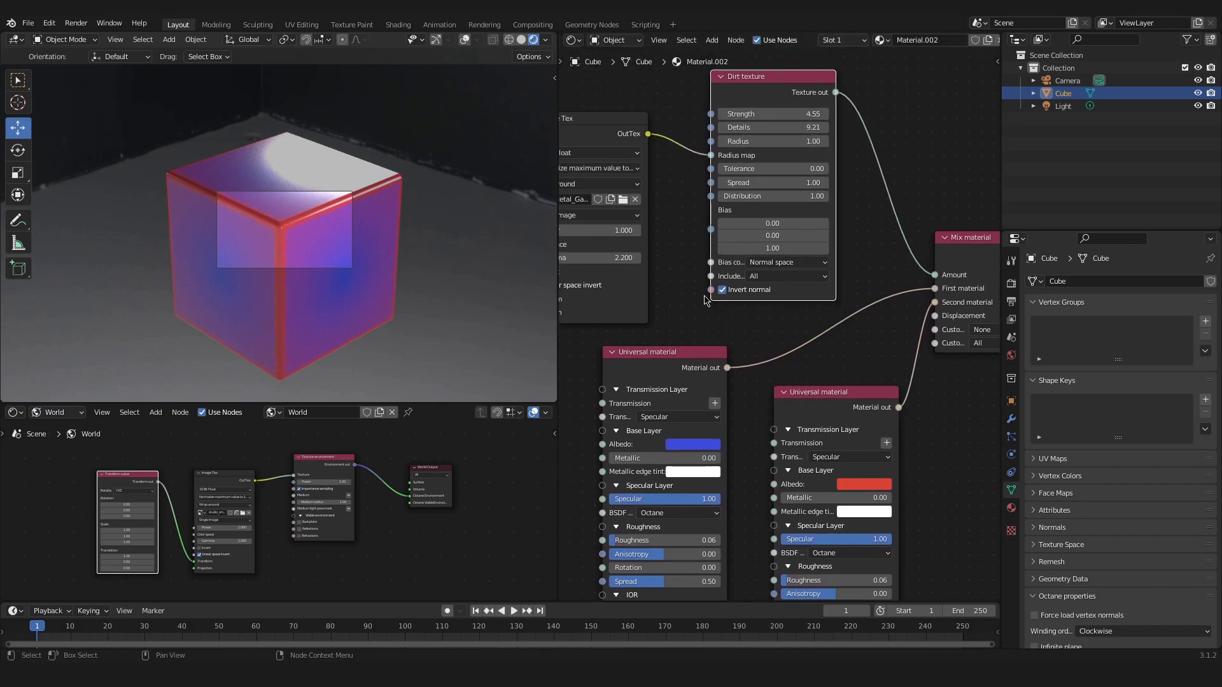
{"action": "scroll", "coordinate": [284, 238], "scroll_direction": "up", "scroll_amount": 6}
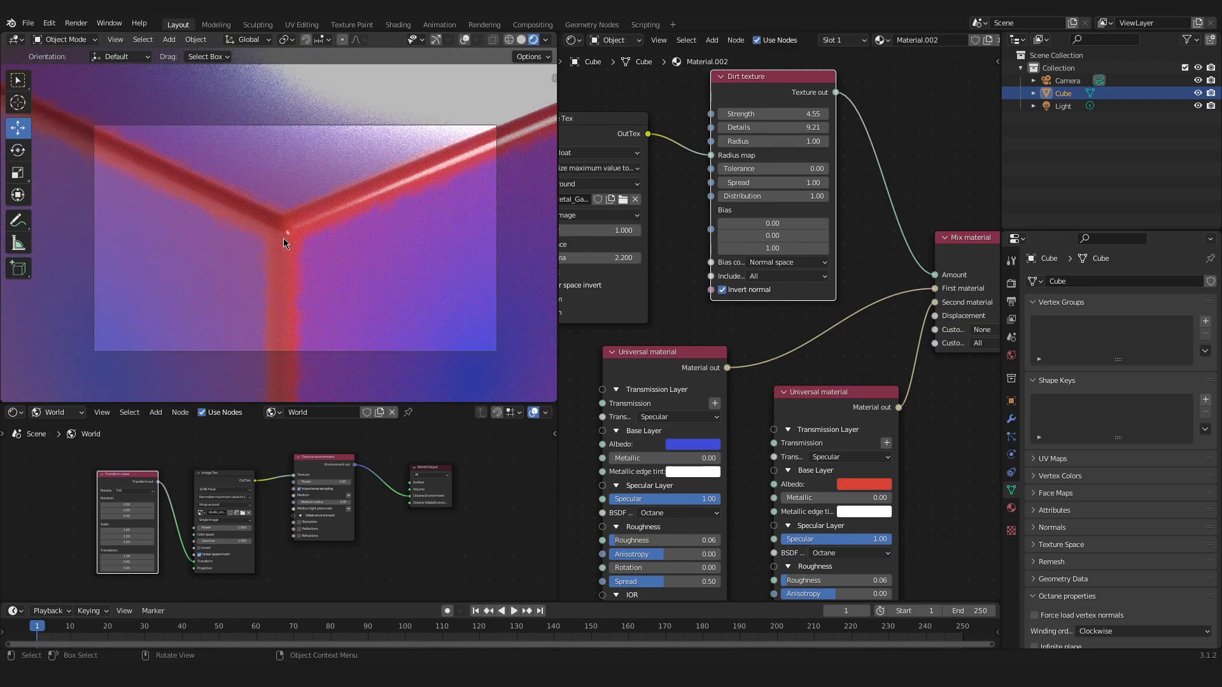
Step: Set the first Universal material's Albedo to light grey with hue 0.051, saturation 0.048 and value 0.700
{"action": "middle_click_drag", "start_coordinate": [872, 408], "coordinate": [918, 224]}
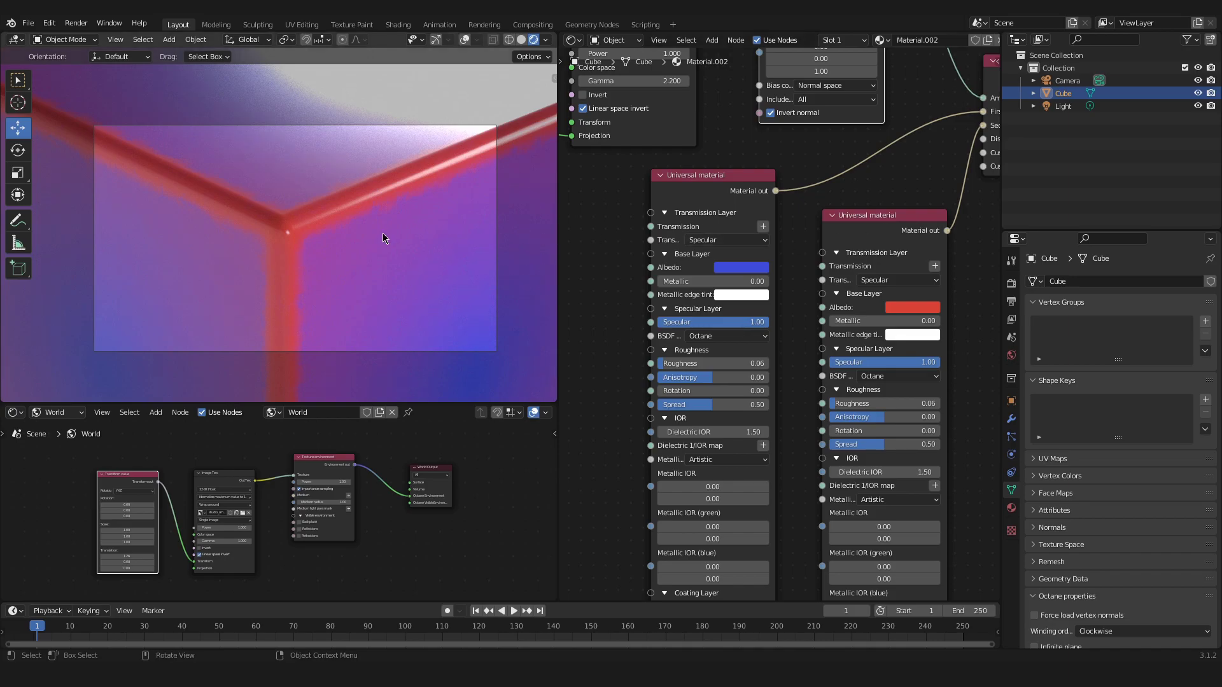
{"action": "scroll", "coordinate": [380, 253], "scroll_direction": "down", "scroll_amount": 6}
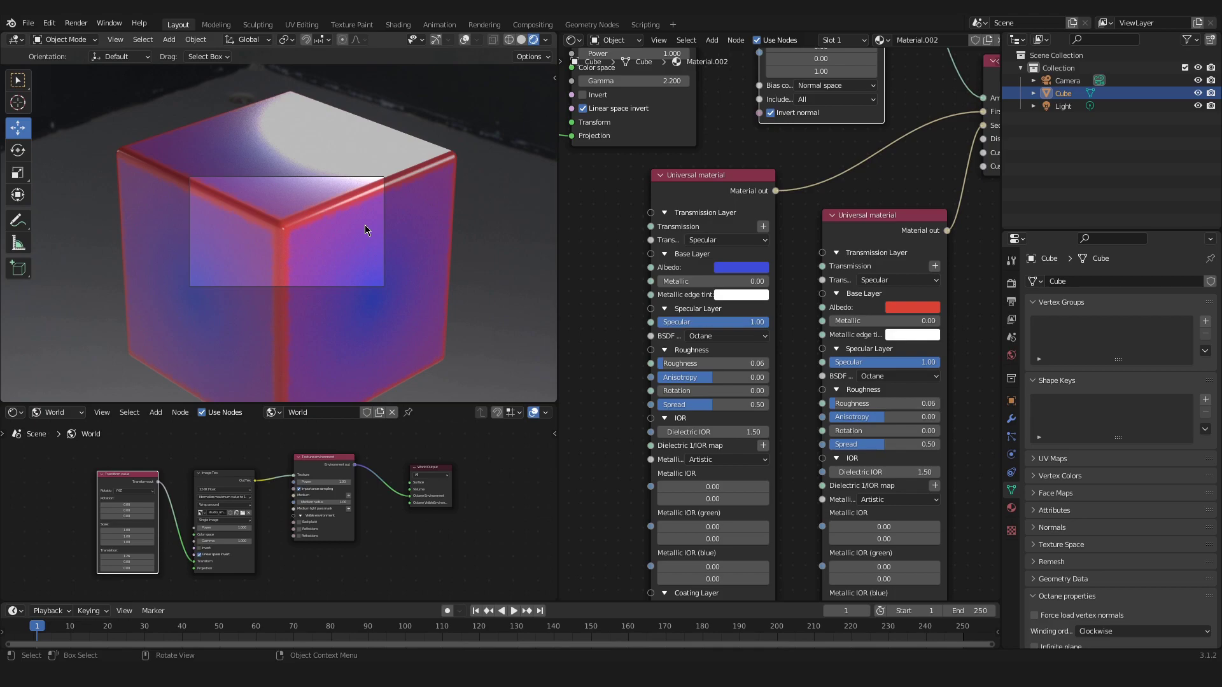
{"action": "left_click", "coordinate": [736, 271]}
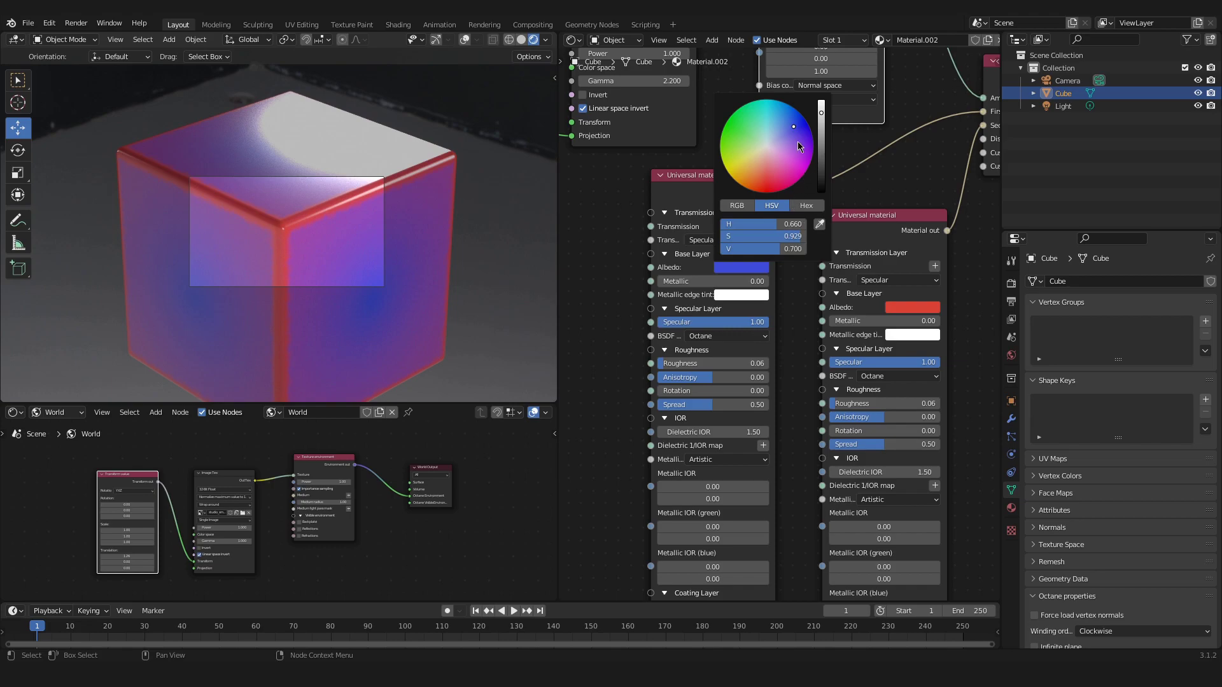
{"action": "left_click", "coordinate": [766, 147]}
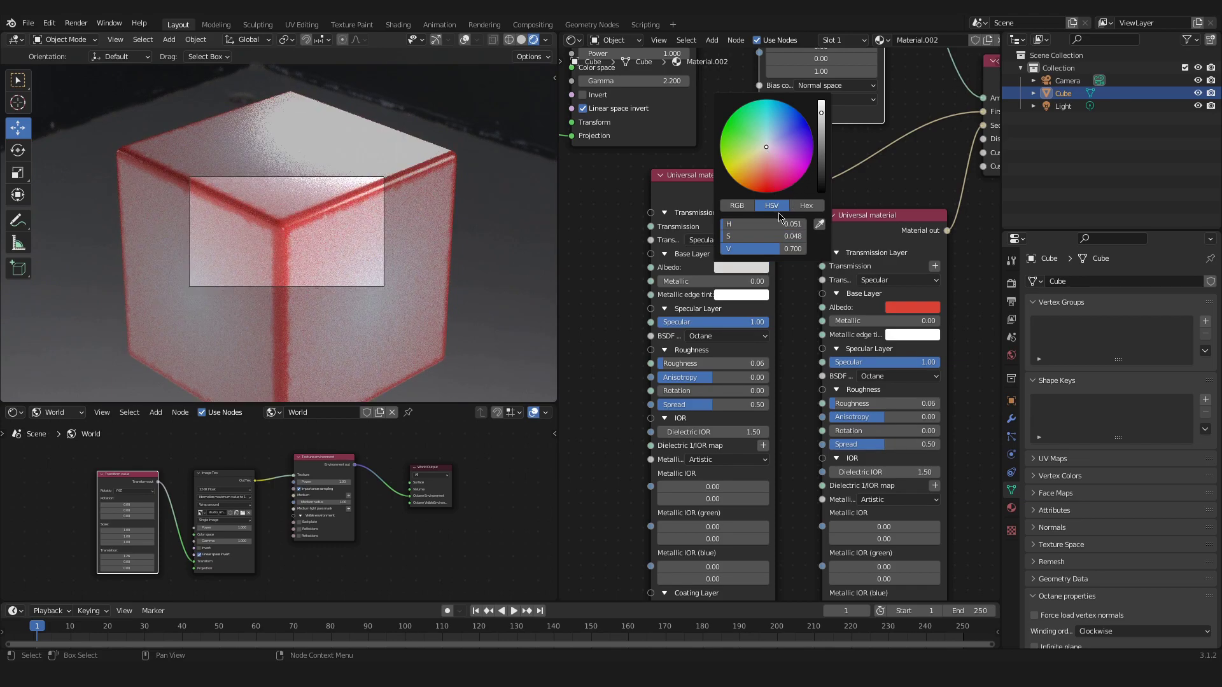
{"action": "middle_click_drag", "start_coordinate": [616, 309], "coordinate": [668, 259]}
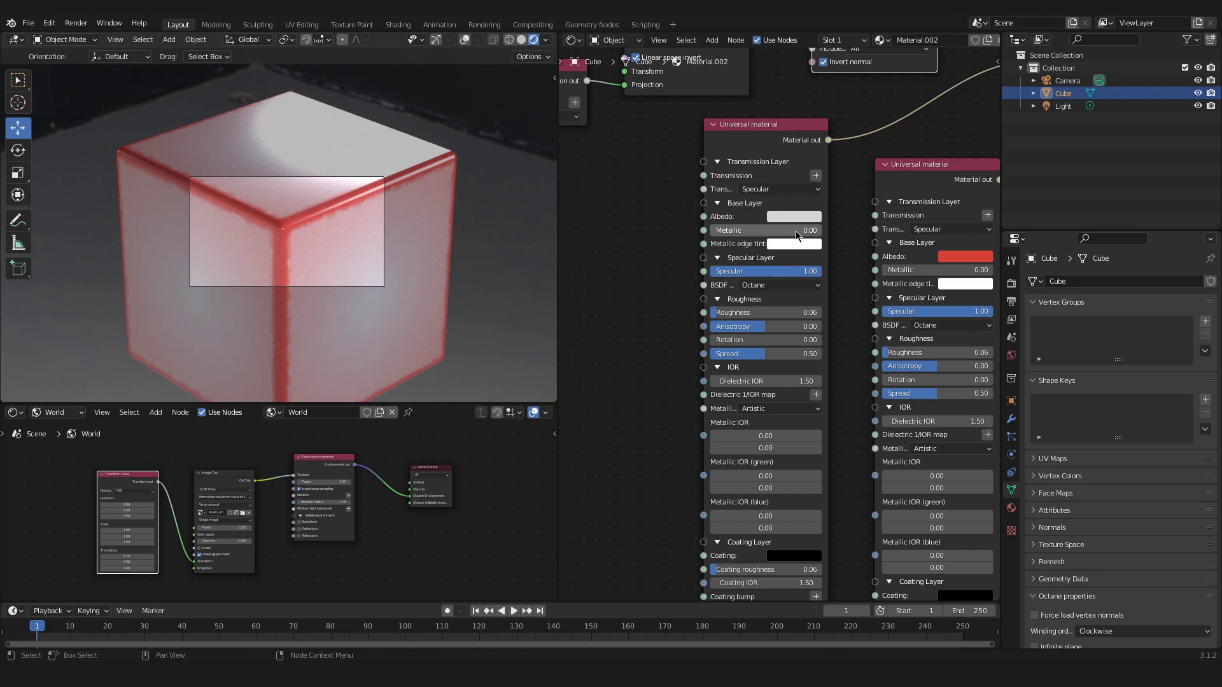
Step: Set the second Universal material's Albedo to a nearly unsaturated light grey
{"action": "middle_click_drag", "start_coordinate": [754, 219], "coordinate": [687, 232]}
{"action": "left_click", "coordinate": [891, 267]}
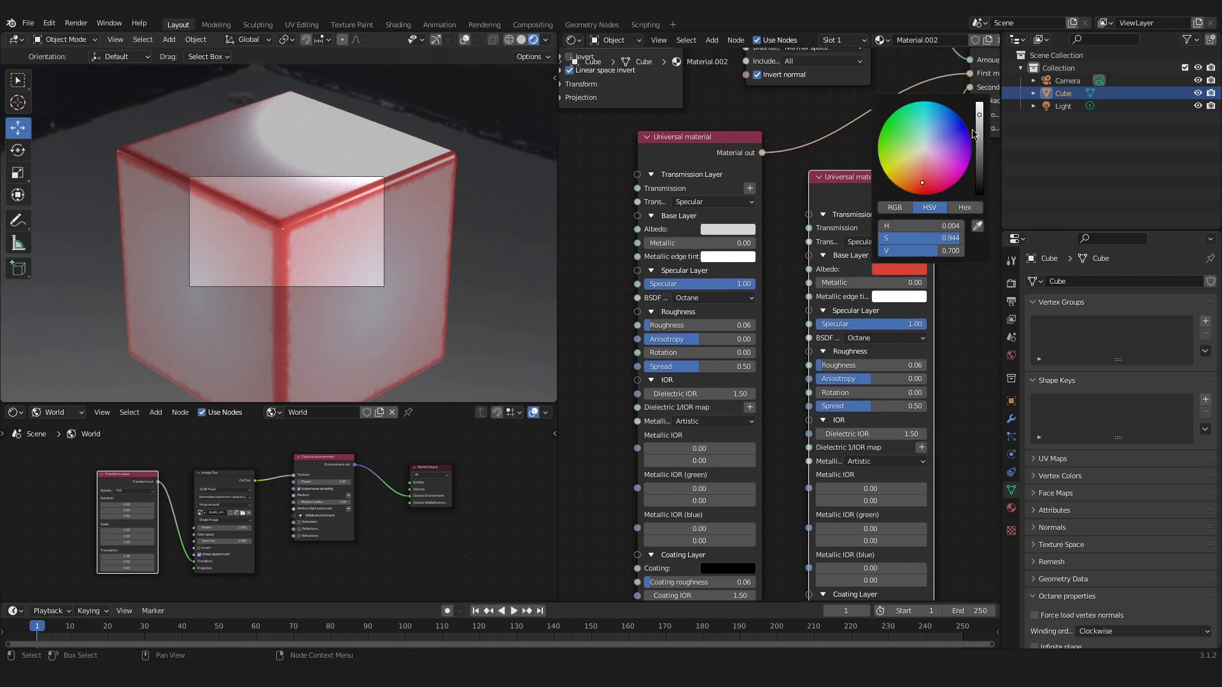
{"action": "left_click", "coordinate": [922, 147]}
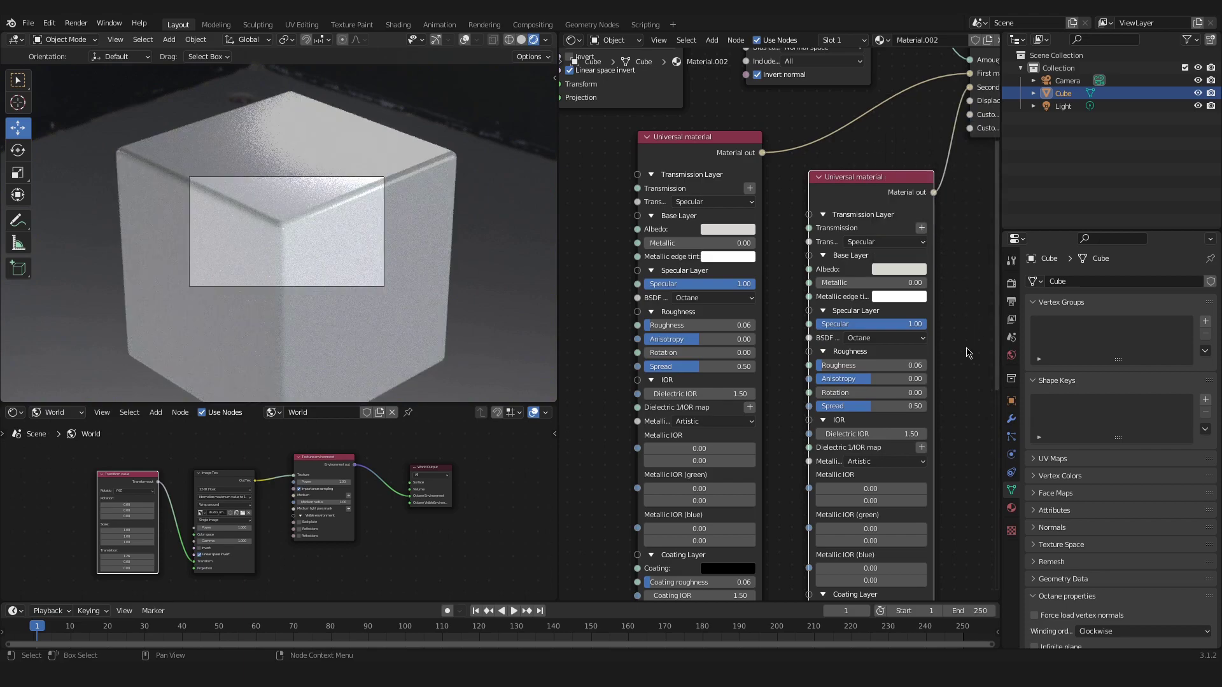
Step: Set the Metallic value of the Universal material feeding the Second material input to 1.00
{"action": "middle_click_drag", "start_coordinate": [953, 346], "coordinate": [950, 305]}
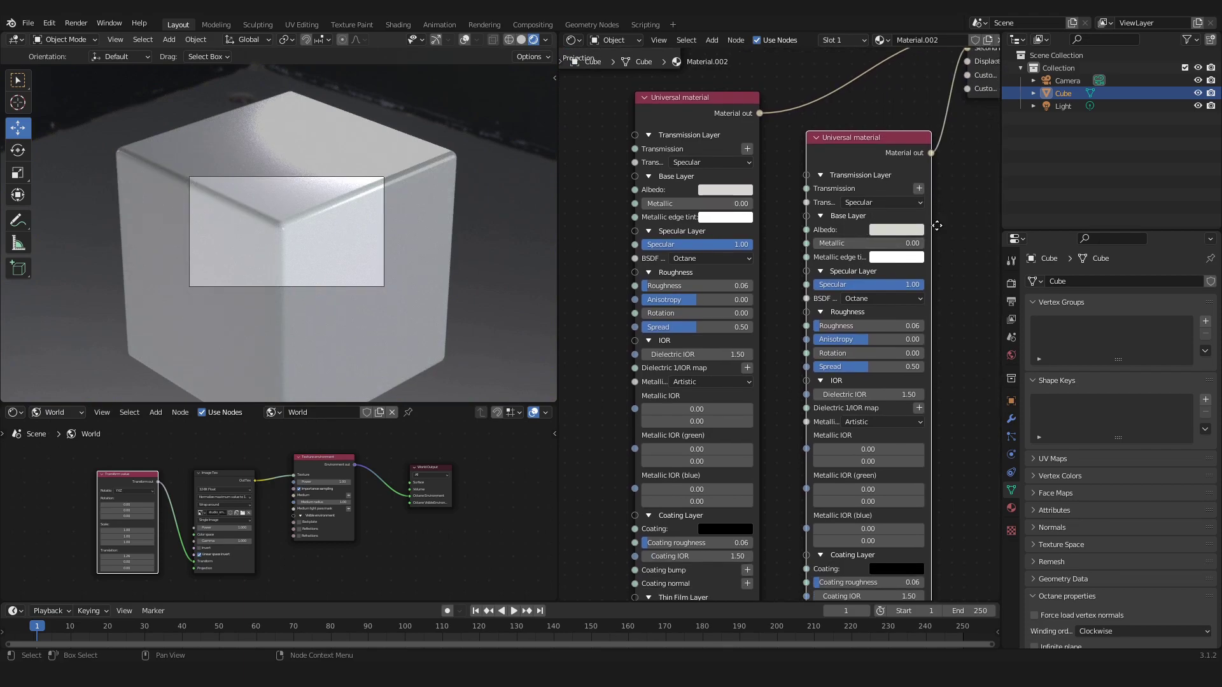
{"action": "middle_click_drag", "start_coordinate": [934, 223], "coordinate": [895, 329]}
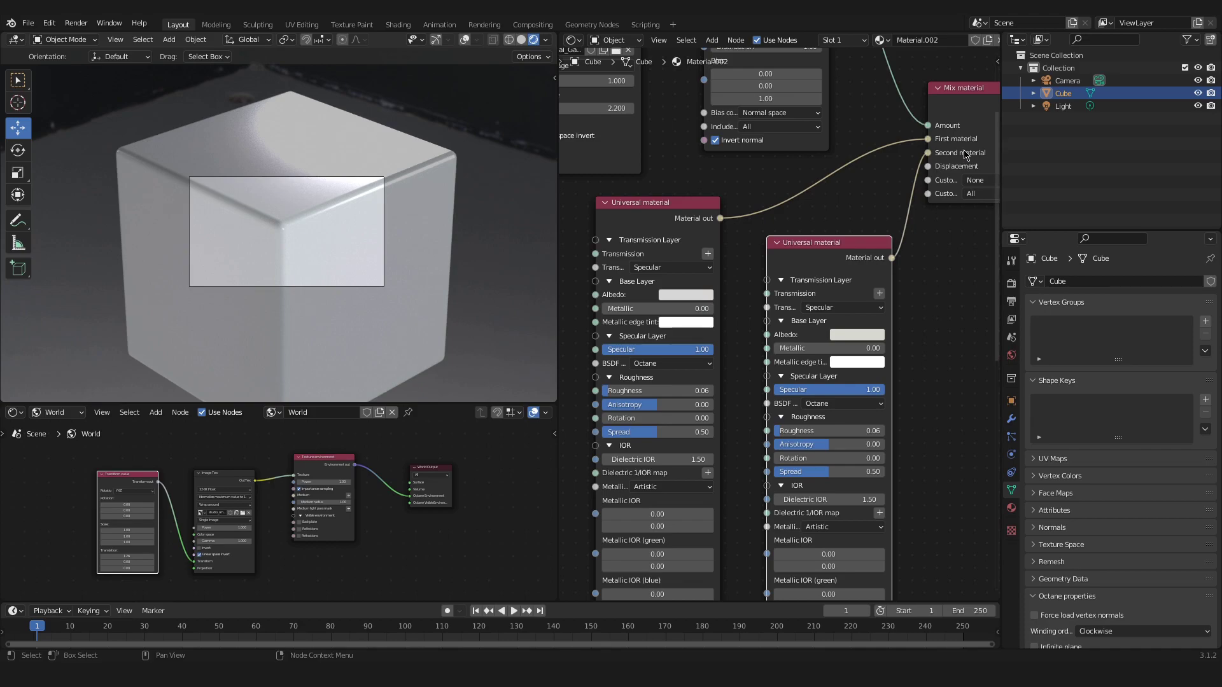
{"action": "left_click", "coordinate": [957, 121]}
{"action": "middle_click_drag", "start_coordinate": [924, 242], "coordinate": [917, 231]}
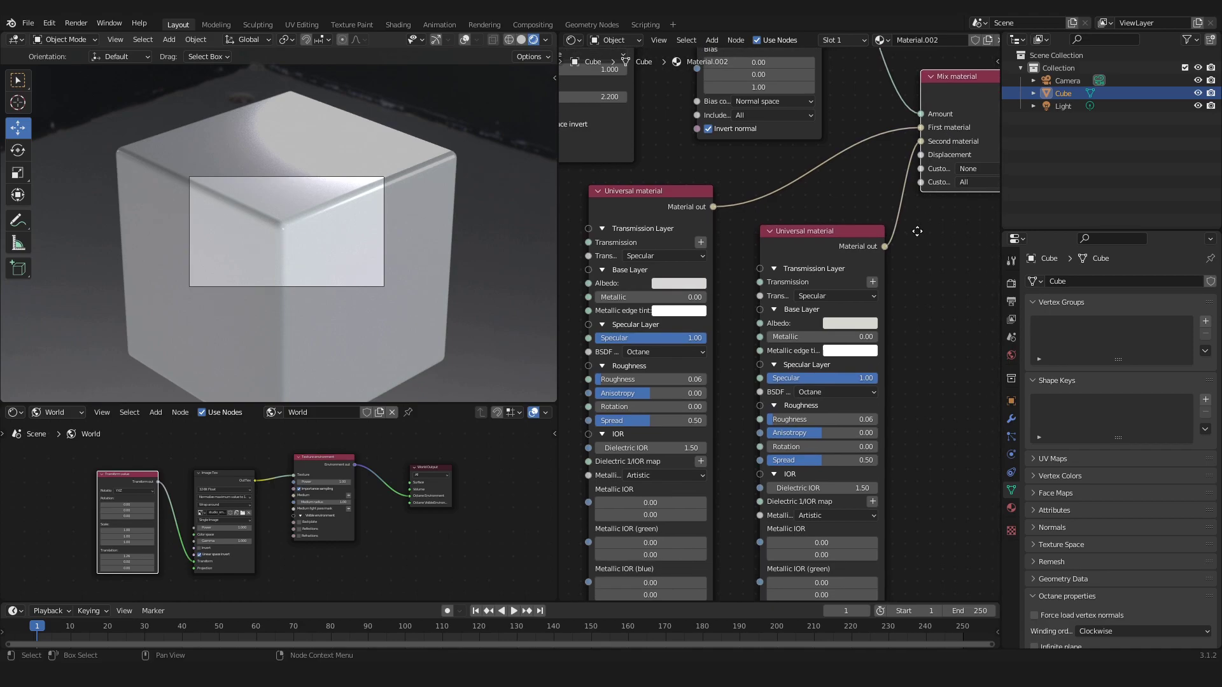
{"action": "left_click_drag", "start_coordinate": [811, 336], "coordinate": [878, 337]}
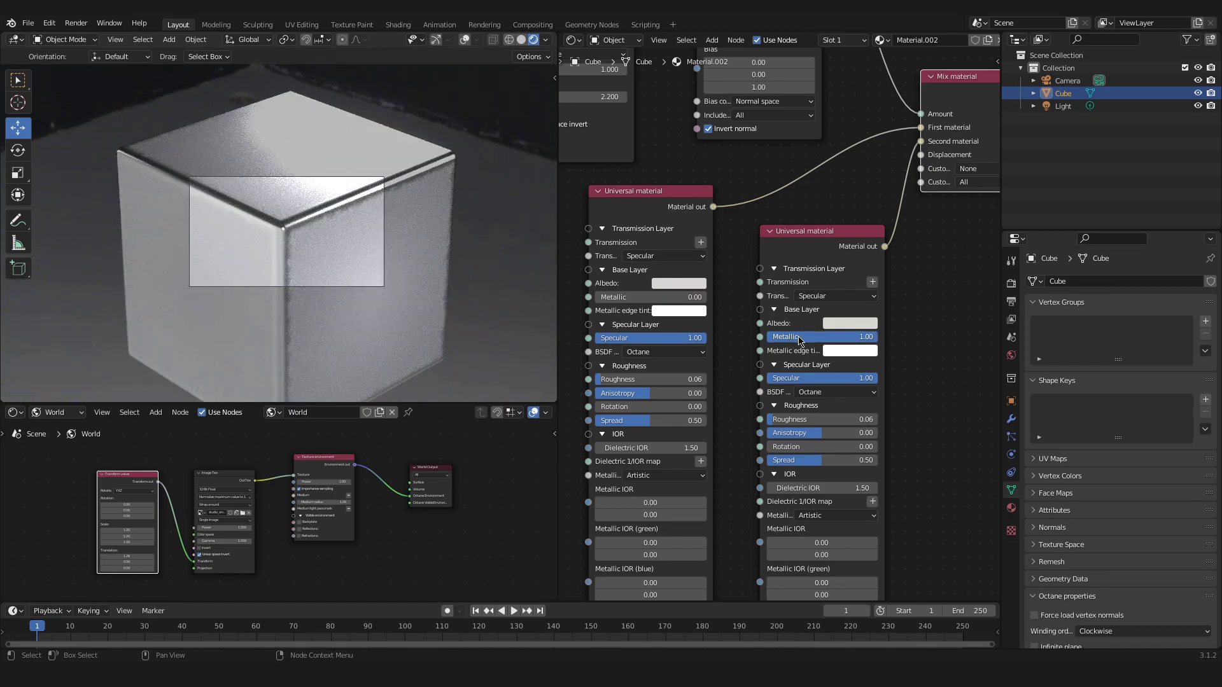
Step: Darken the Albedo of the Universal material feeding the First material input to nearly black
{"action": "scroll", "coordinate": [821, 362], "scroll_direction": "up", "scroll_amount": 2}
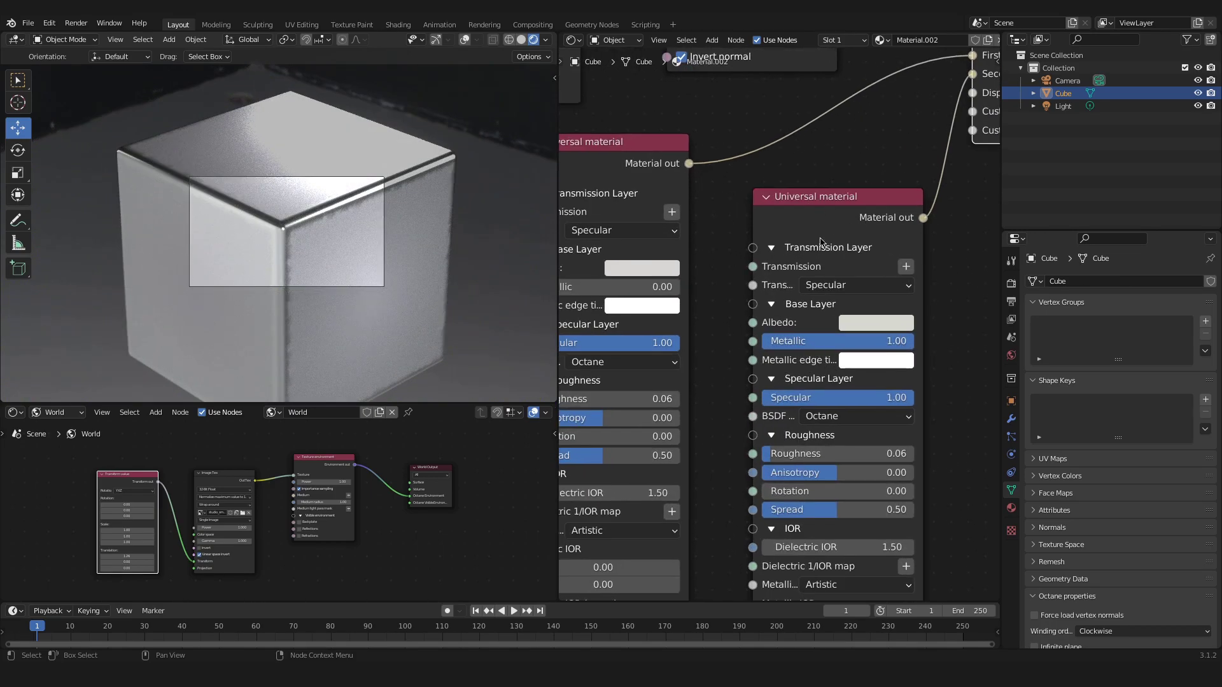
{"action": "middle_click_drag", "start_coordinate": [714, 265], "coordinate": [891, 275]}
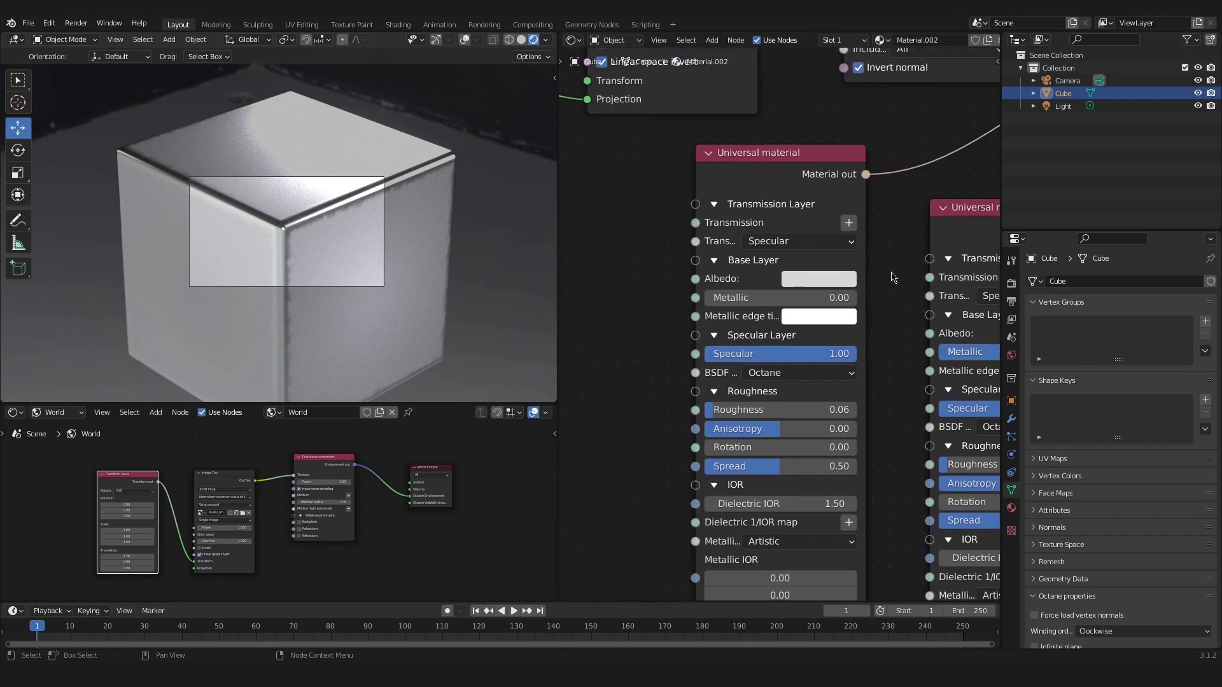
{"action": "left_click_drag", "start_coordinate": [777, 166], "coordinate": [601, 192]}
{"action": "middle_click_drag", "start_coordinate": [796, 297], "coordinate": [611, 213]}
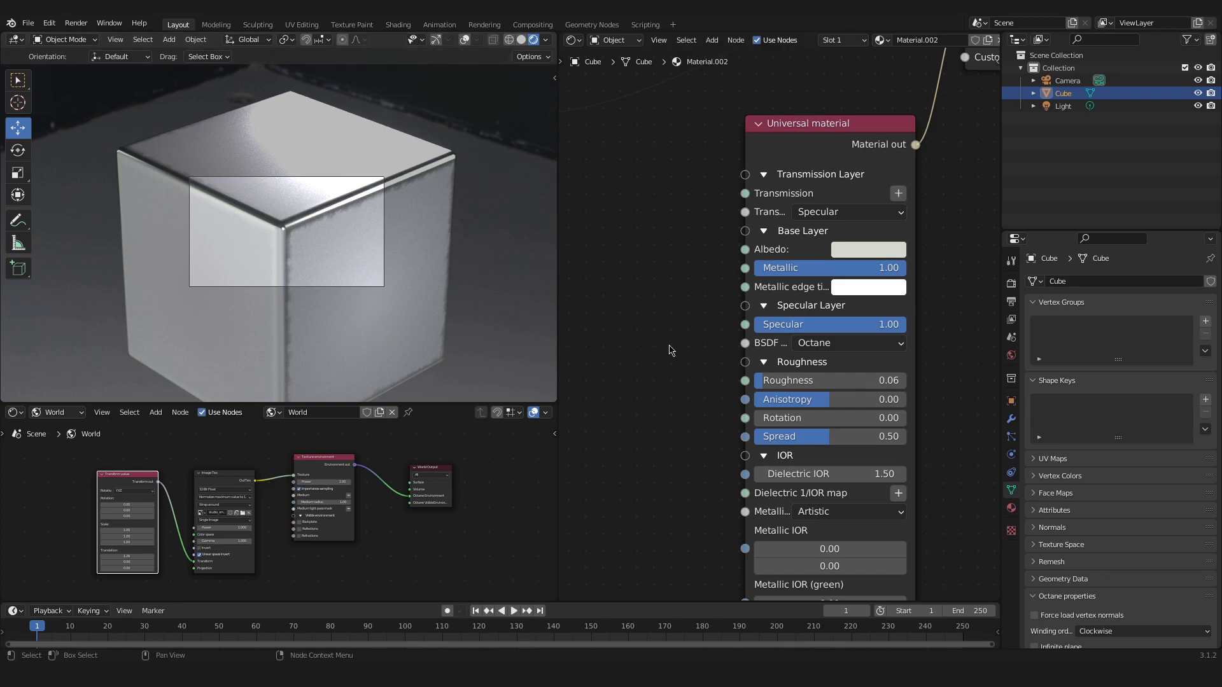
{"action": "middle_click_drag", "start_coordinate": [680, 350], "coordinate": [796, 360]}
{"action": "middle_click_drag", "start_coordinate": [704, 316], "coordinate": [863, 323]}
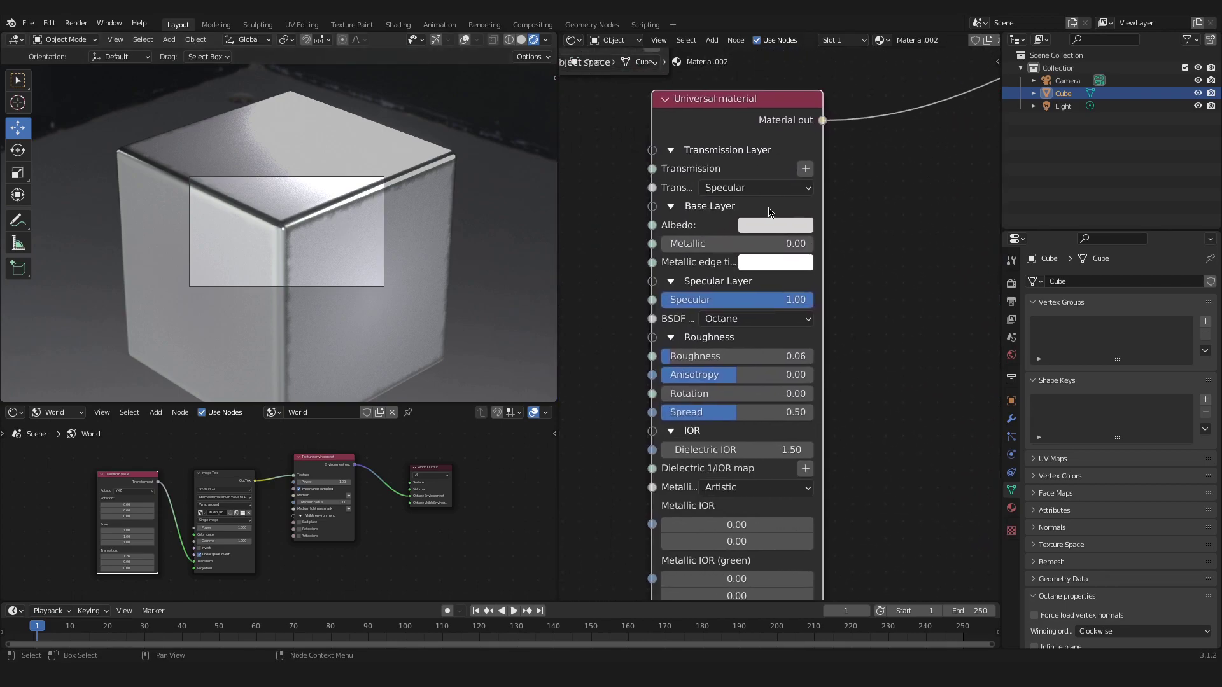
{"action": "left_click", "coordinate": [769, 226]}
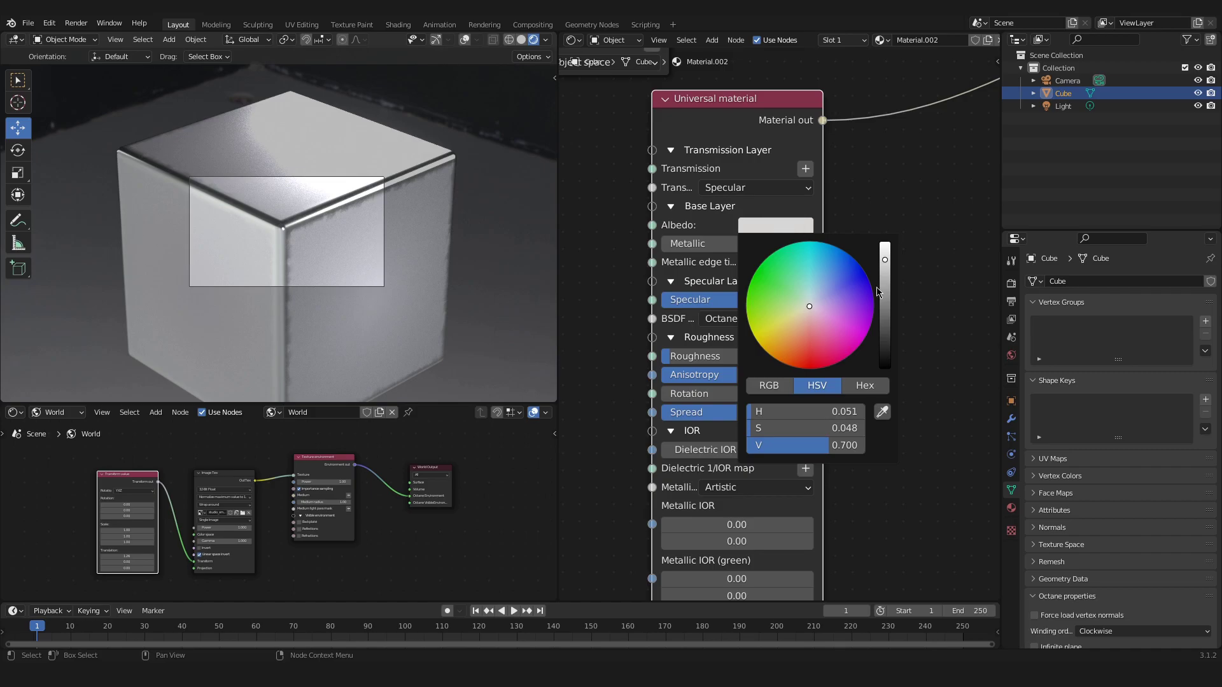
{"action": "left_click_drag", "start_coordinate": [884, 299], "coordinate": [885, 368]}
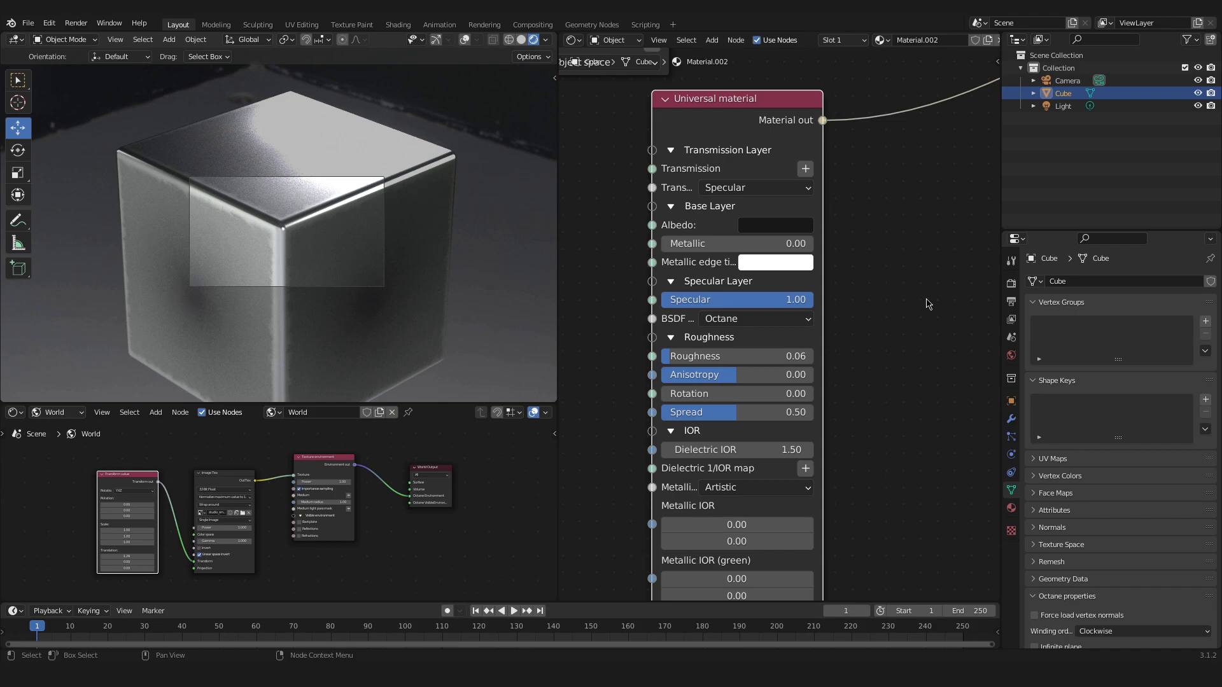
Step: Move the projection, Image Tex and Dirt texture nodes together up and to the left of the Mix material node
{"action": "middle_click_drag", "start_coordinate": [888, 229], "coordinate": [853, 286]}
{"action": "middle_click_drag", "start_coordinate": [862, 207], "coordinate": [674, 349]}
{"action": "scroll", "coordinate": [840, 287], "scroll_direction": "down", "scroll_amount": 7}
{"action": "scroll", "coordinate": [810, 327], "scroll_direction": "down", "scroll_amount": 3}
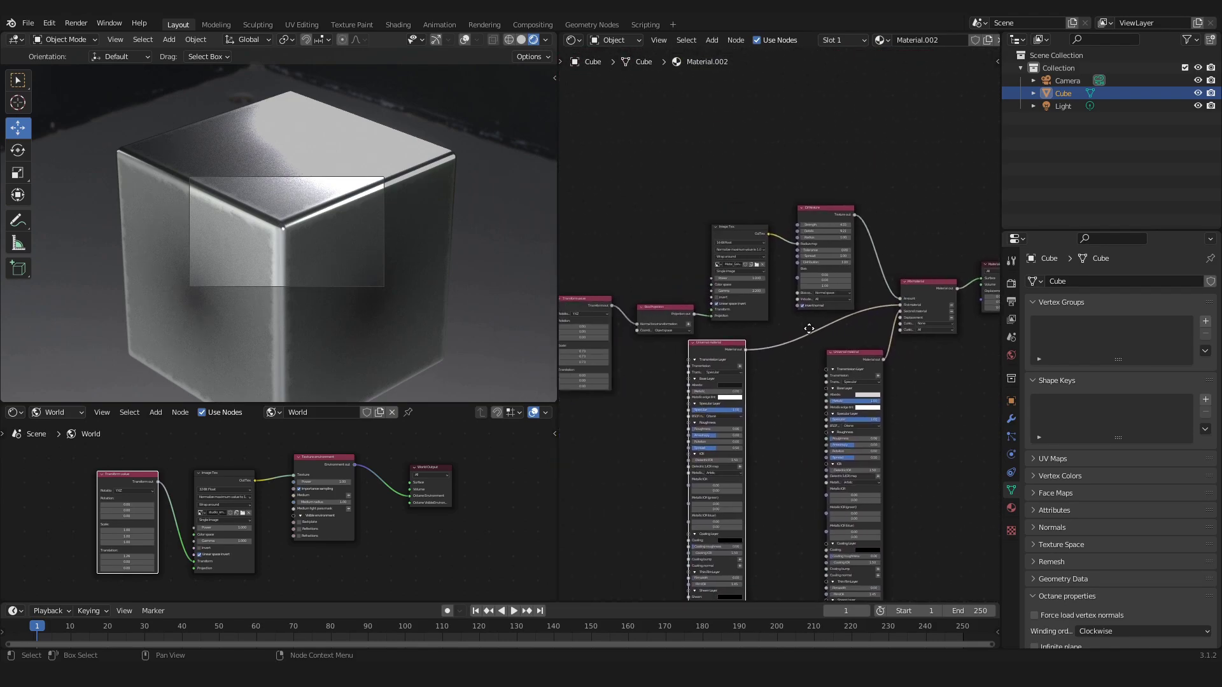
{"action": "middle_click_drag", "start_coordinate": [810, 327], "coordinate": [839, 323]}
{"action": "left_click_drag", "start_coordinate": [611, 173], "coordinate": [861, 317]}
{"action": "left_click_drag", "start_coordinate": [855, 210], "coordinate": [773, 175]}
{"action": "scroll", "coordinate": [280, 266], "scroll_direction": "up", "scroll_amount": 6}
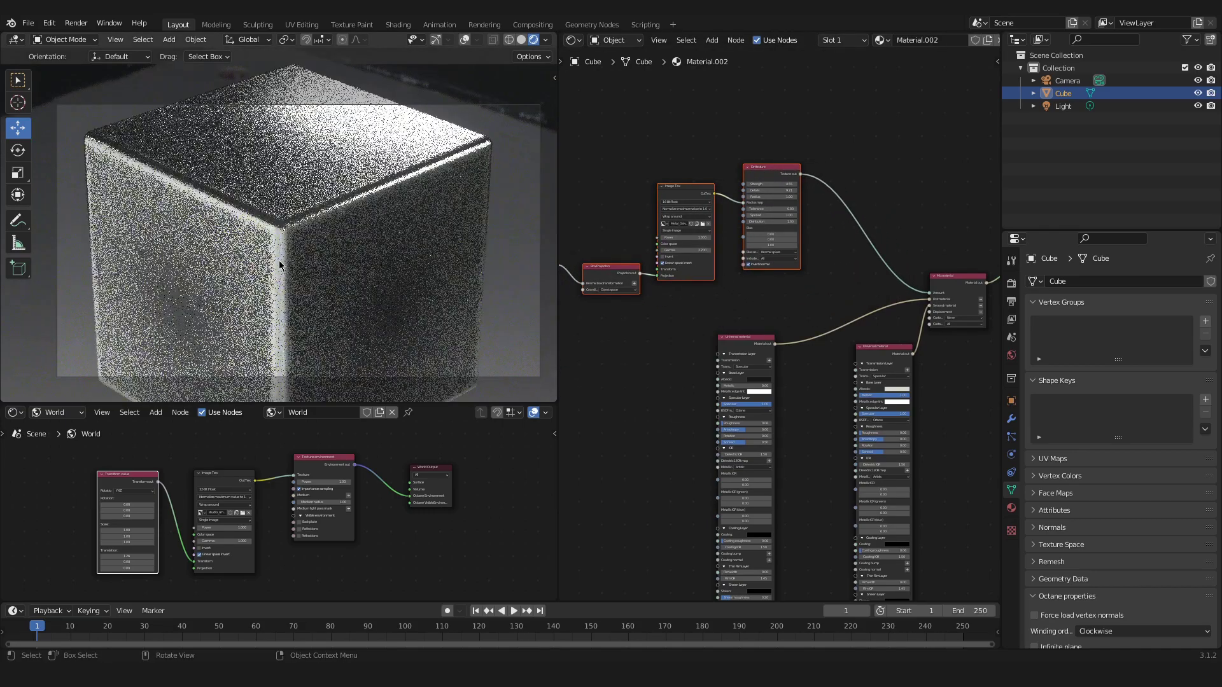
{"action": "scroll", "coordinate": [279, 262], "scroll_direction": "down", "scroll_amount": 3}
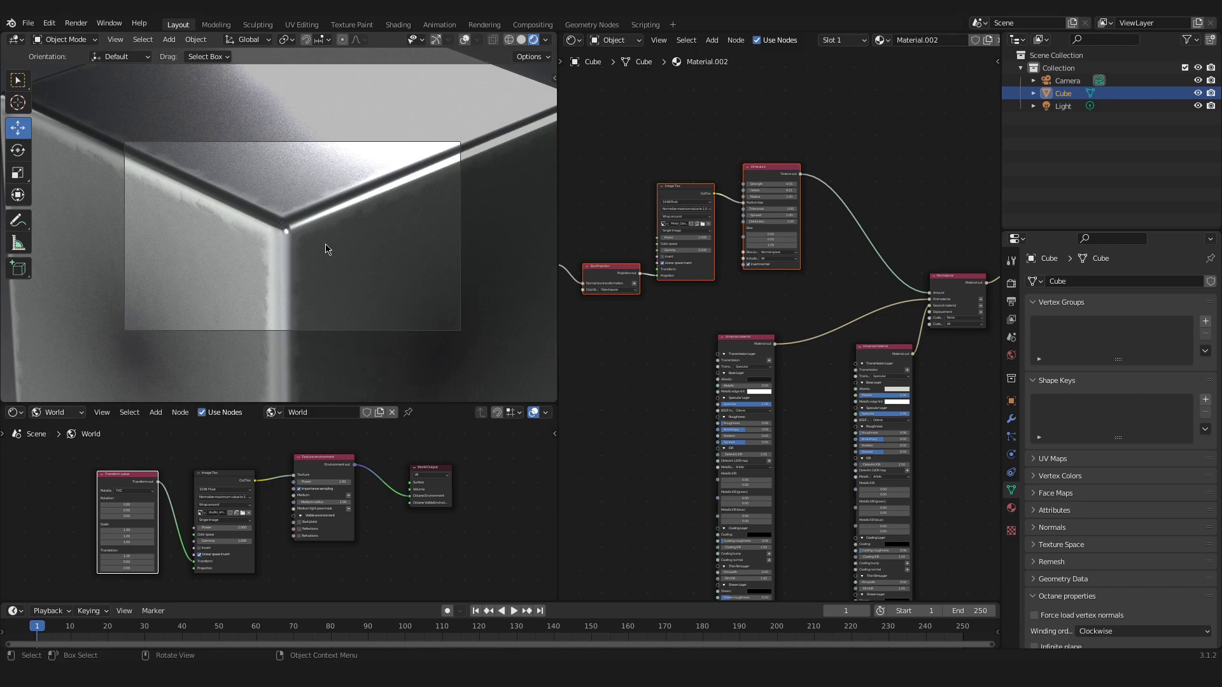
{"action": "scroll", "coordinate": [328, 248], "scroll_direction": "down", "scroll_amount": 3}
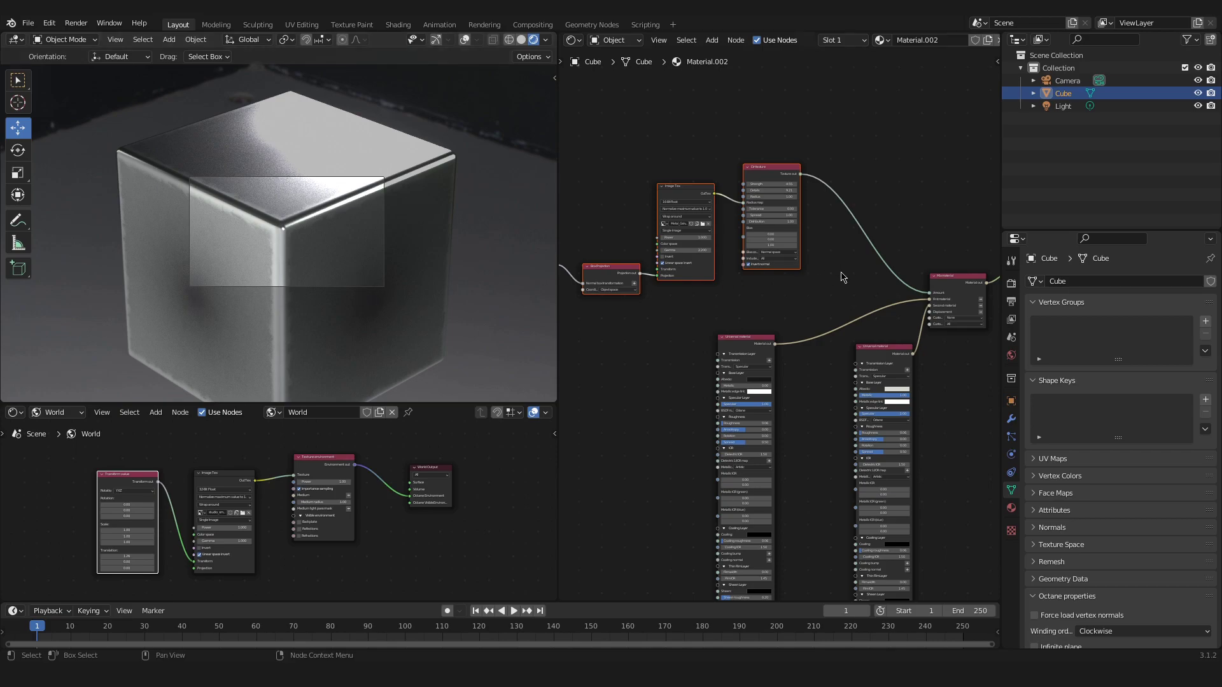
Step: Insert a Gradient Tex node into the link between the Dirt texture output and the Mix material's Amount input
{"action": "middle_click_drag", "start_coordinate": [840, 276], "coordinate": [788, 293]}
{"action": "scroll", "coordinate": [736, 315], "scroll_direction": "up", "scroll_amount": 3}
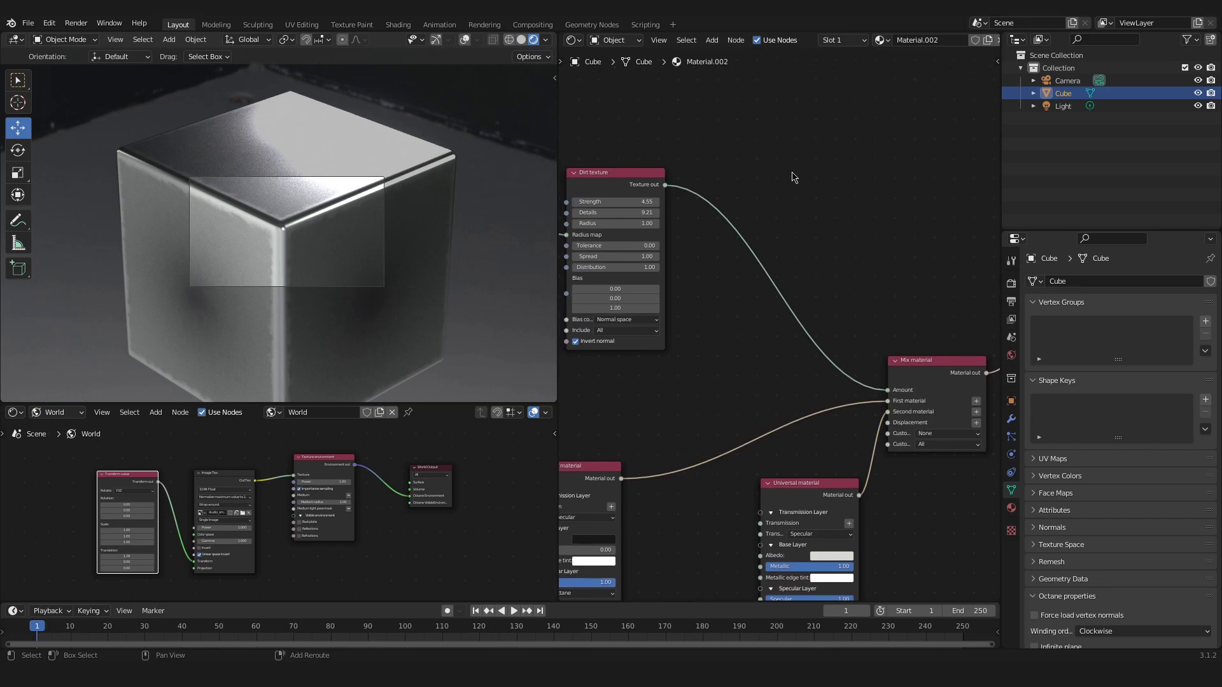
{"action": "key", "text": "shift+a"}
{"action": "type", "text": "gra"}
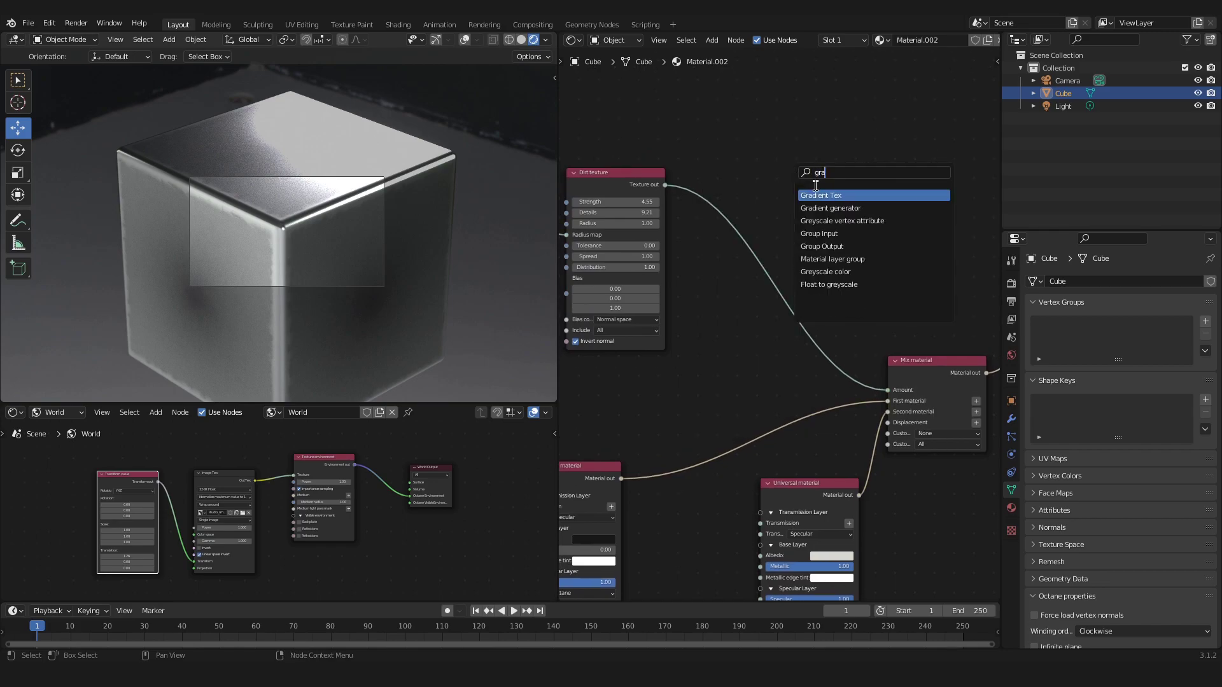
{"action": "left_click", "coordinate": [822, 194]}
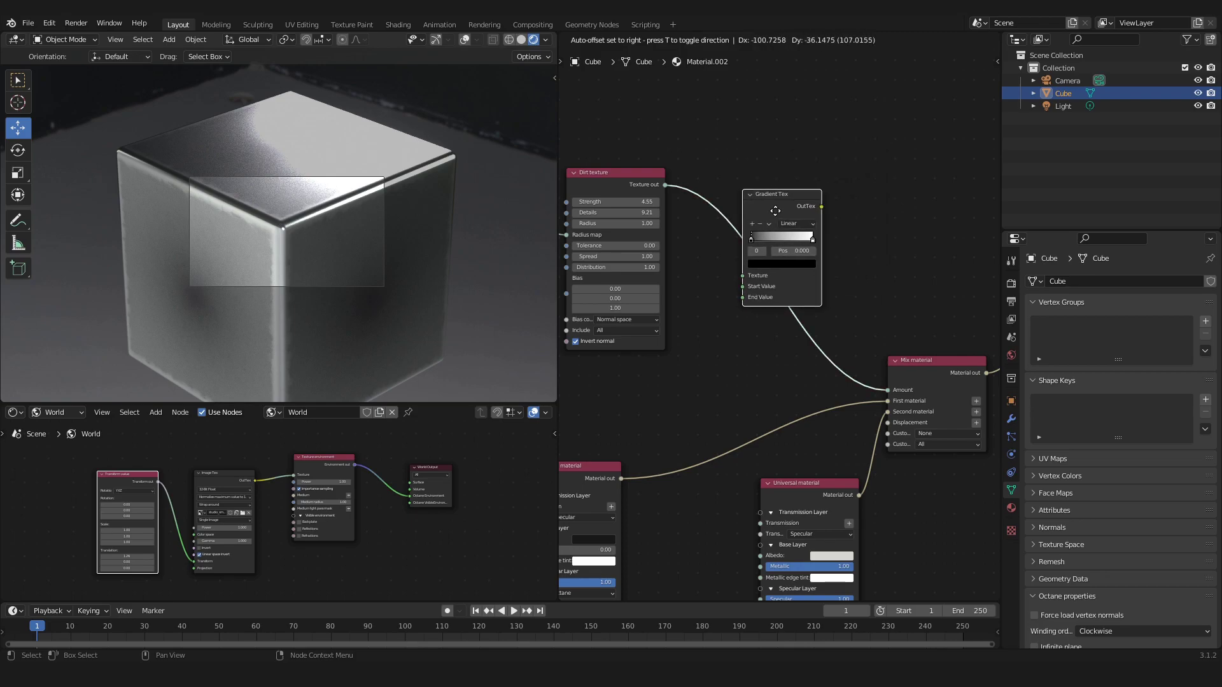
{"action": "left_click", "coordinate": [775, 210]}
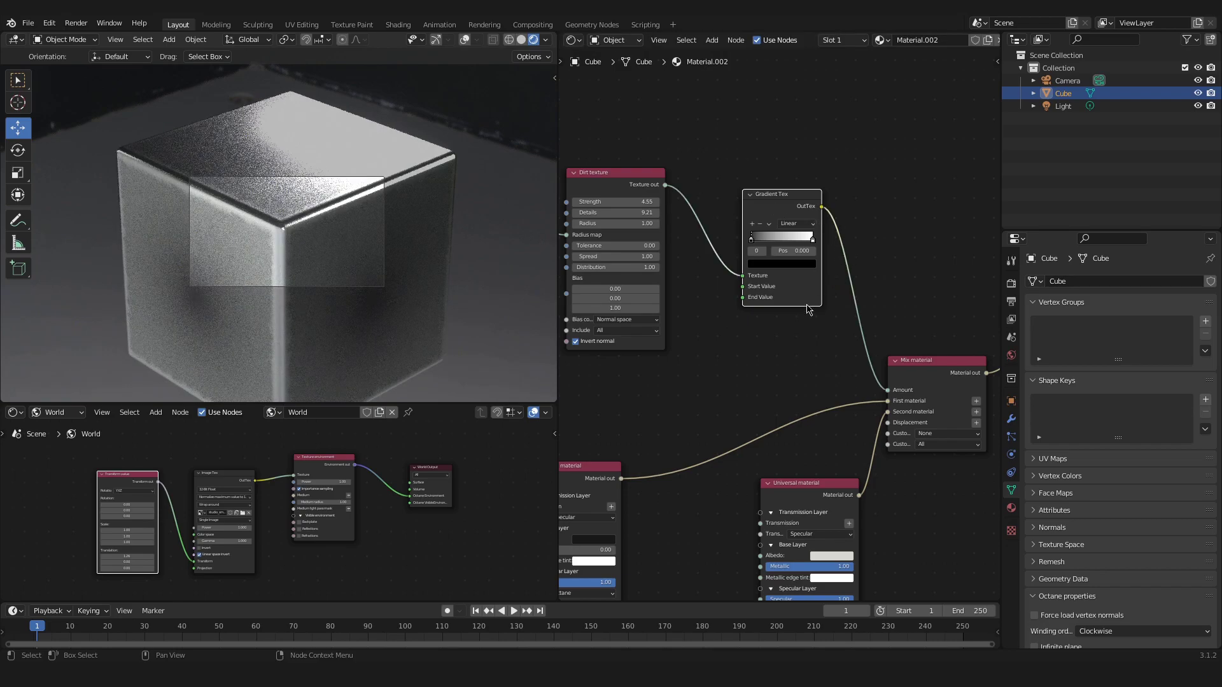
Step: Move the white stop of the Gradient Tex node to position 0.029
{"action": "scroll", "coordinate": [774, 299], "scroll_direction": "up", "scroll_amount": 2}
{"action": "middle_click_drag", "start_coordinate": [775, 299], "coordinate": [749, 404]}
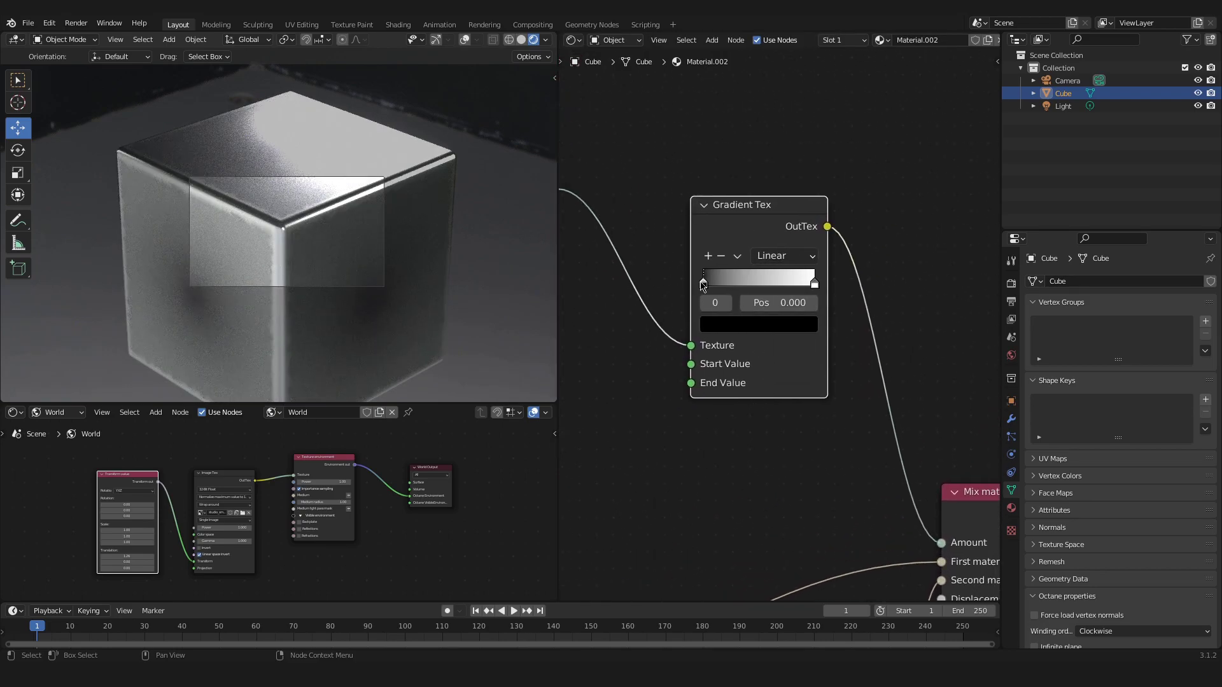
{"action": "scroll", "coordinate": [813, 294], "scroll_direction": "up", "scroll_amount": 2}
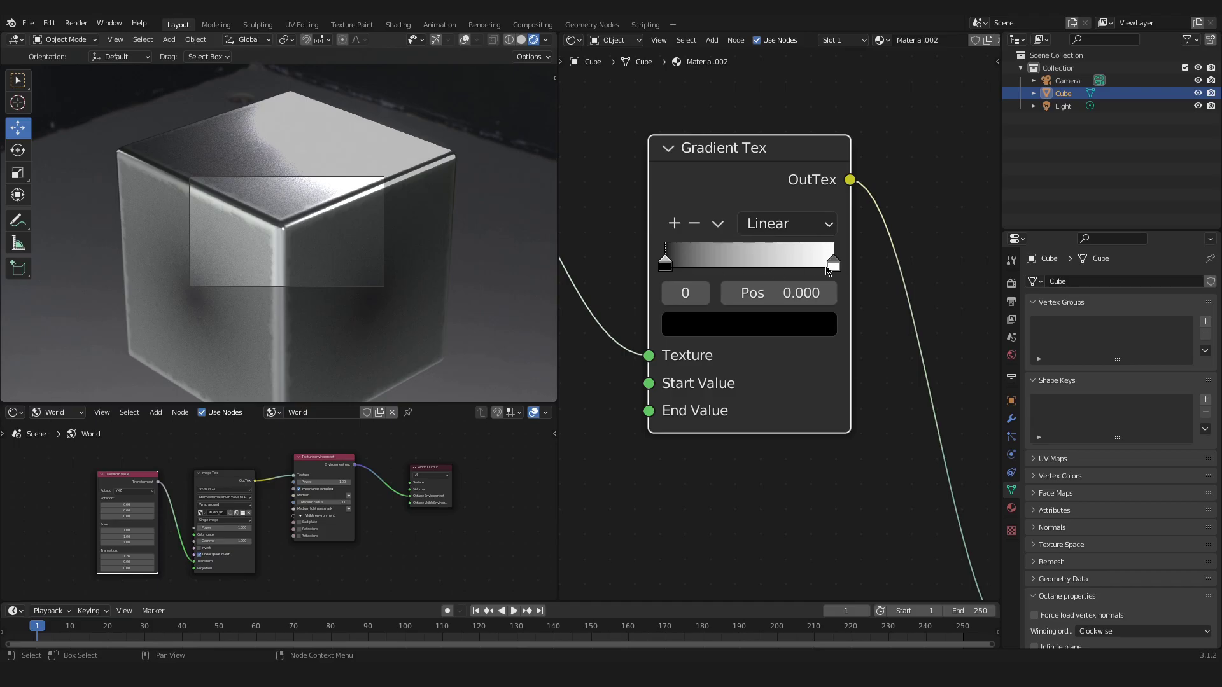
{"action": "left_click_drag", "start_coordinate": [836, 266], "coordinate": [670, 274]}
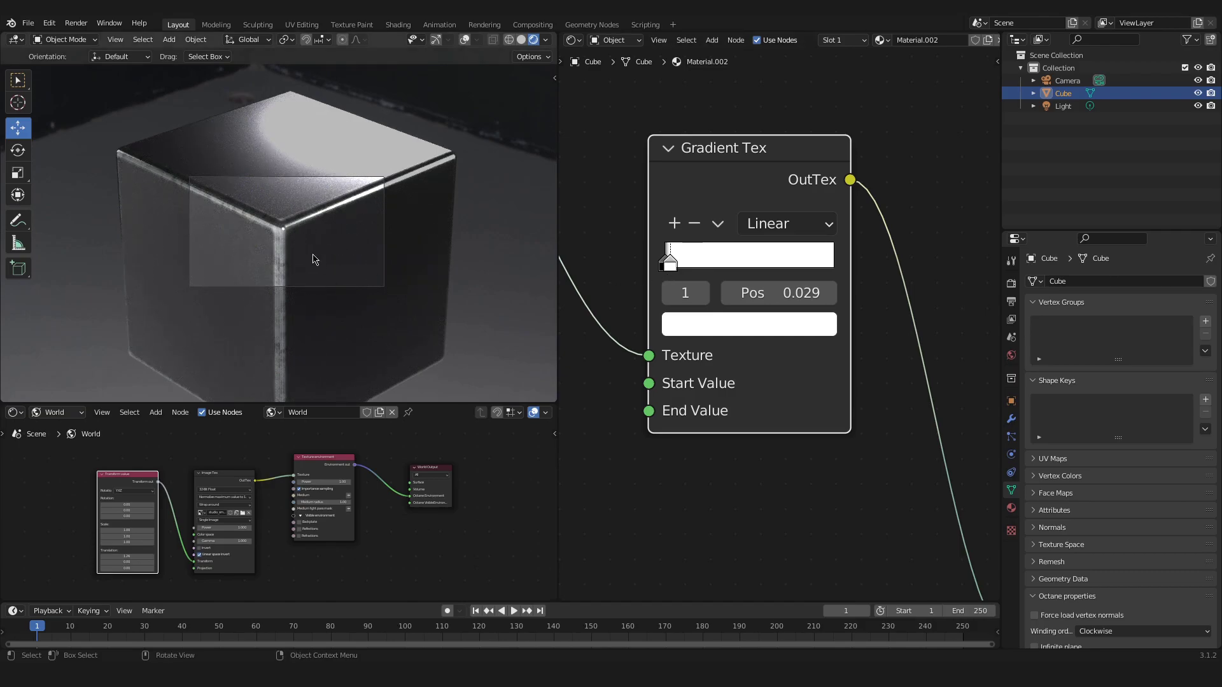
Step: Shift the Gradient Tex's white stop slightly towards white and set its black stop to position 0.050
{"action": "scroll", "coordinate": [310, 249], "scroll_direction": "up", "scroll_amount": 5}
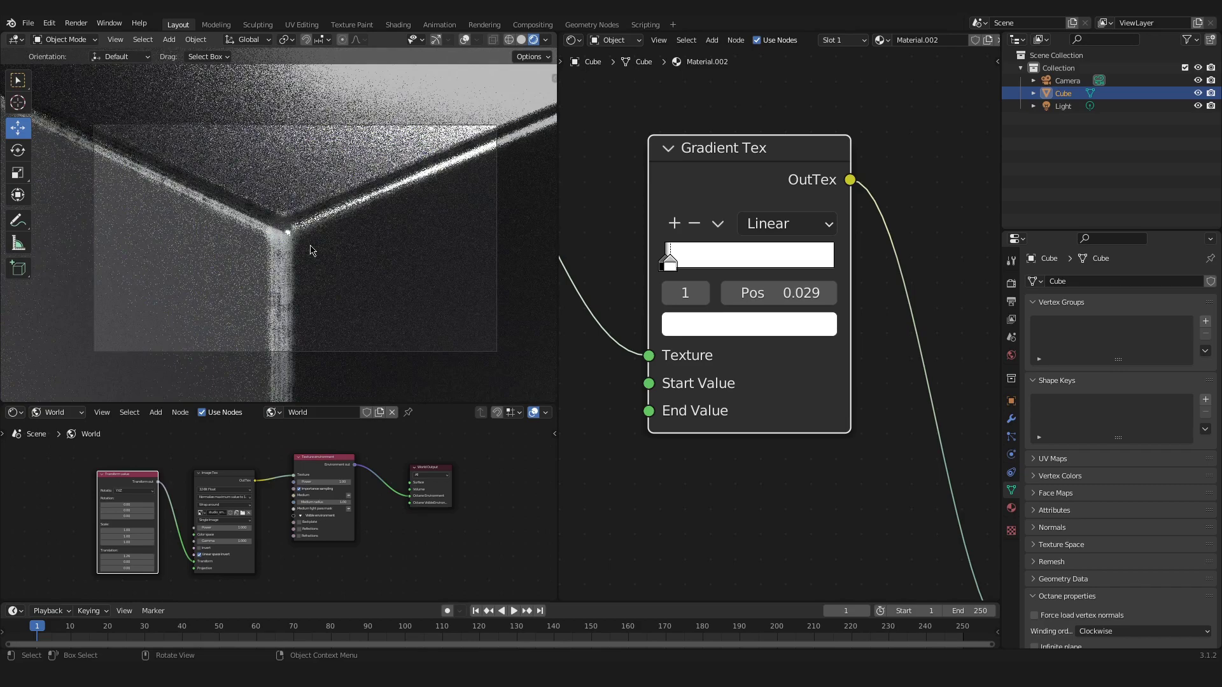
{"action": "scroll", "coordinate": [311, 249], "scroll_direction": "down", "scroll_amount": 3}
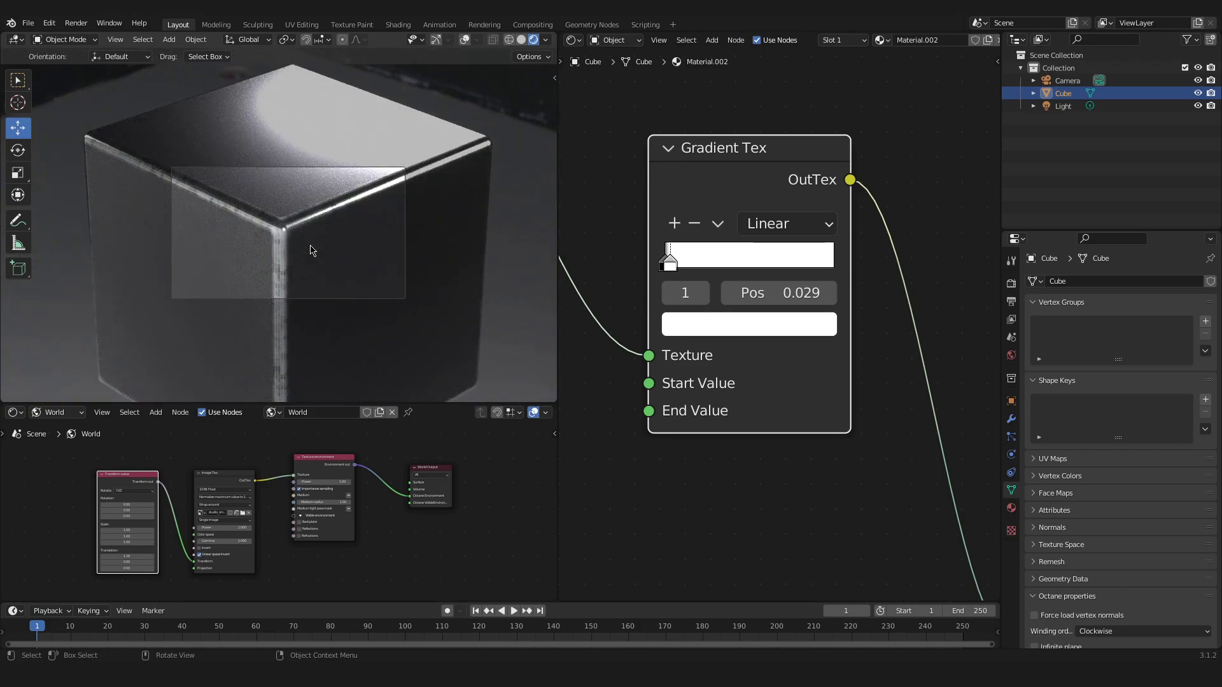
{"action": "scroll", "coordinate": [305, 238], "scroll_direction": "up", "scroll_amount": 5}
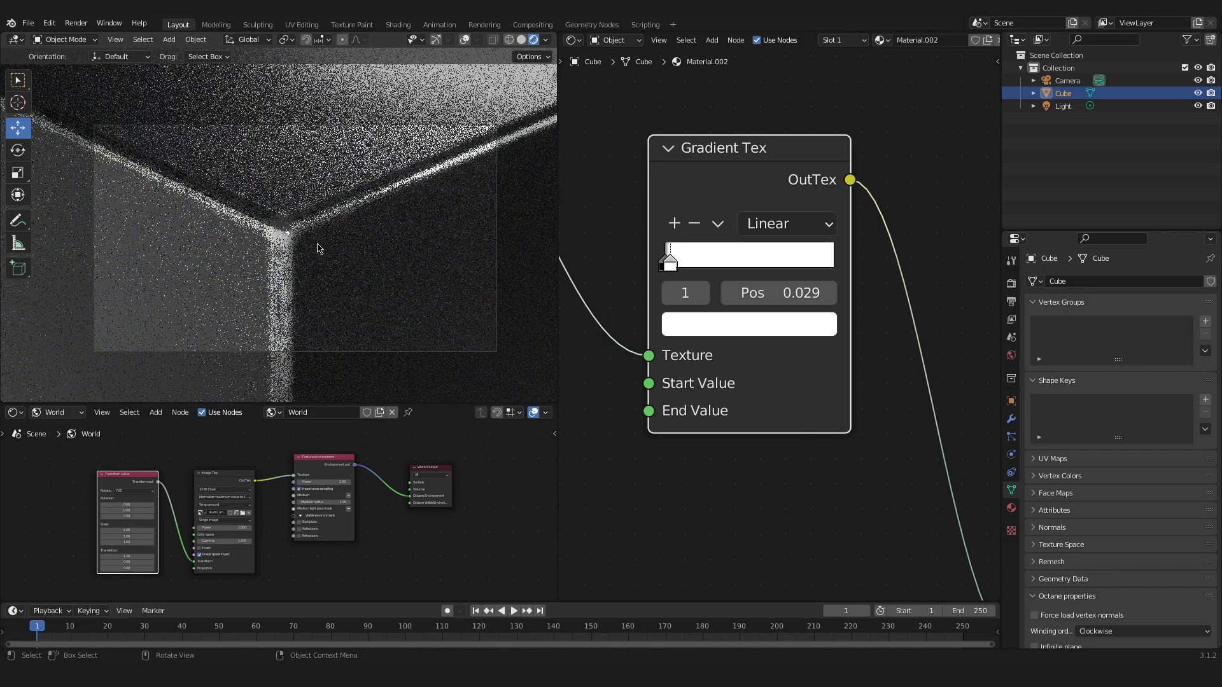
{"action": "scroll", "coordinate": [299, 245], "scroll_direction": "up", "scroll_amount": 1}
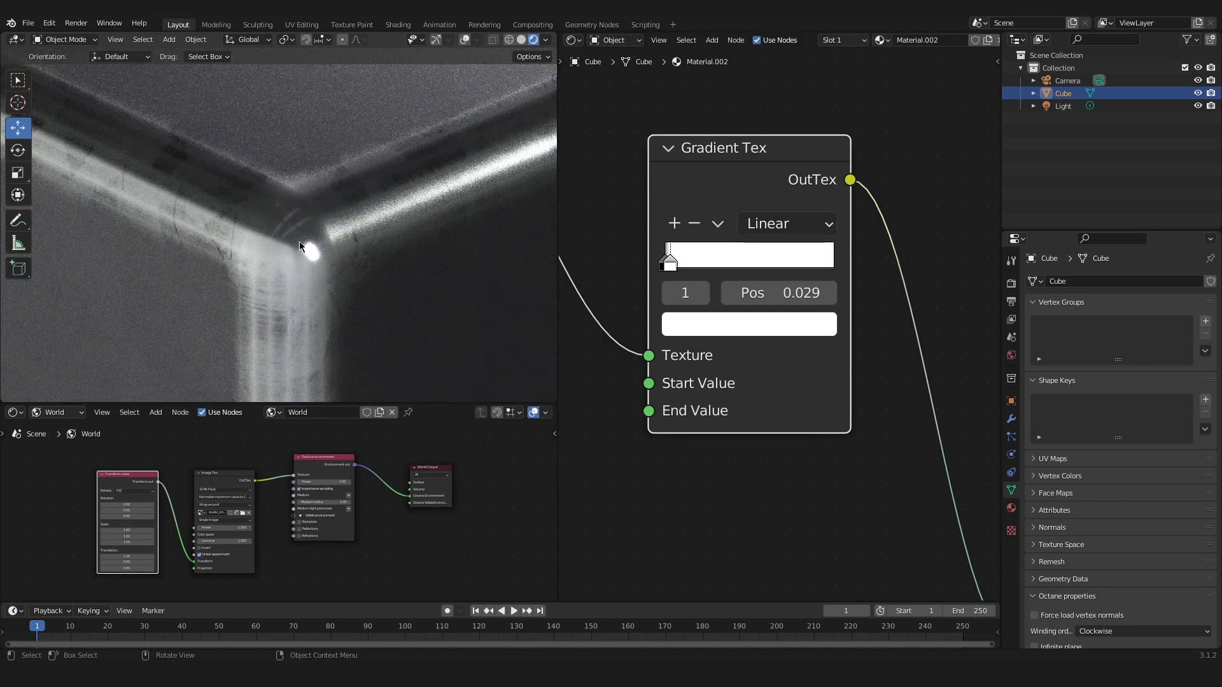
{"action": "scroll", "coordinate": [318, 240], "scroll_direction": "down", "scroll_amount": 1}
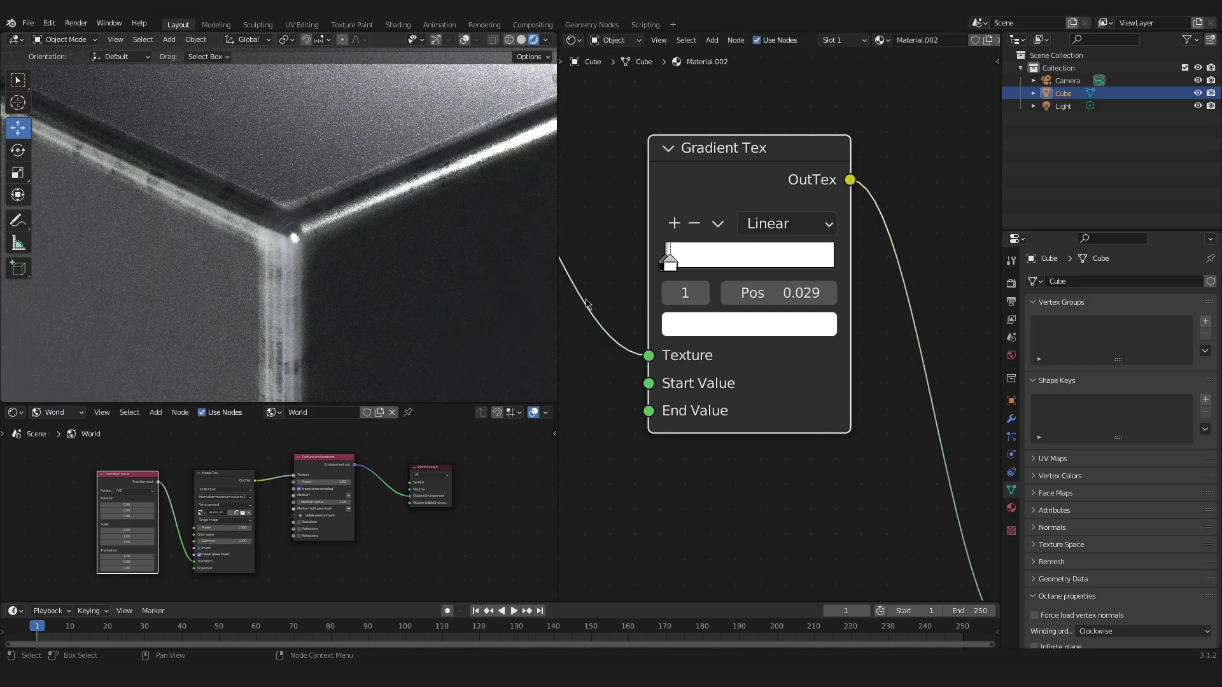
{"action": "left_click_drag", "start_coordinate": [668, 265], "coordinate": [673, 266]}
{"action": "left_click", "coordinate": [665, 266]}
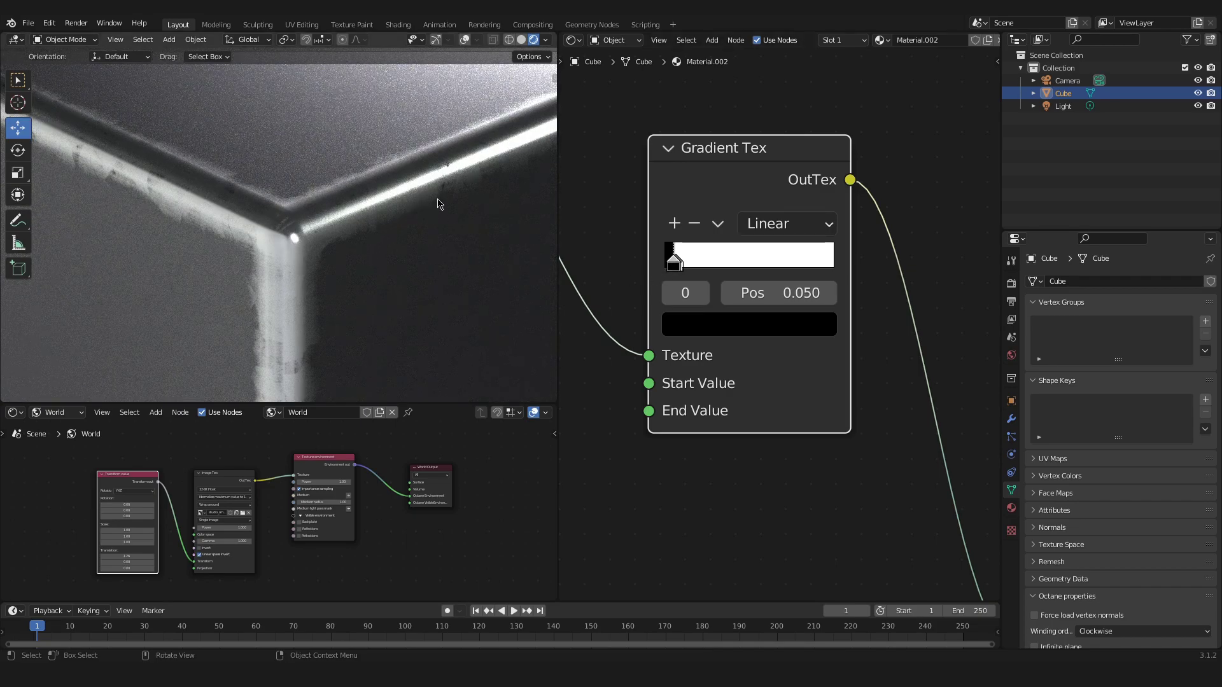
{"action": "key", "text": "KP_0"}
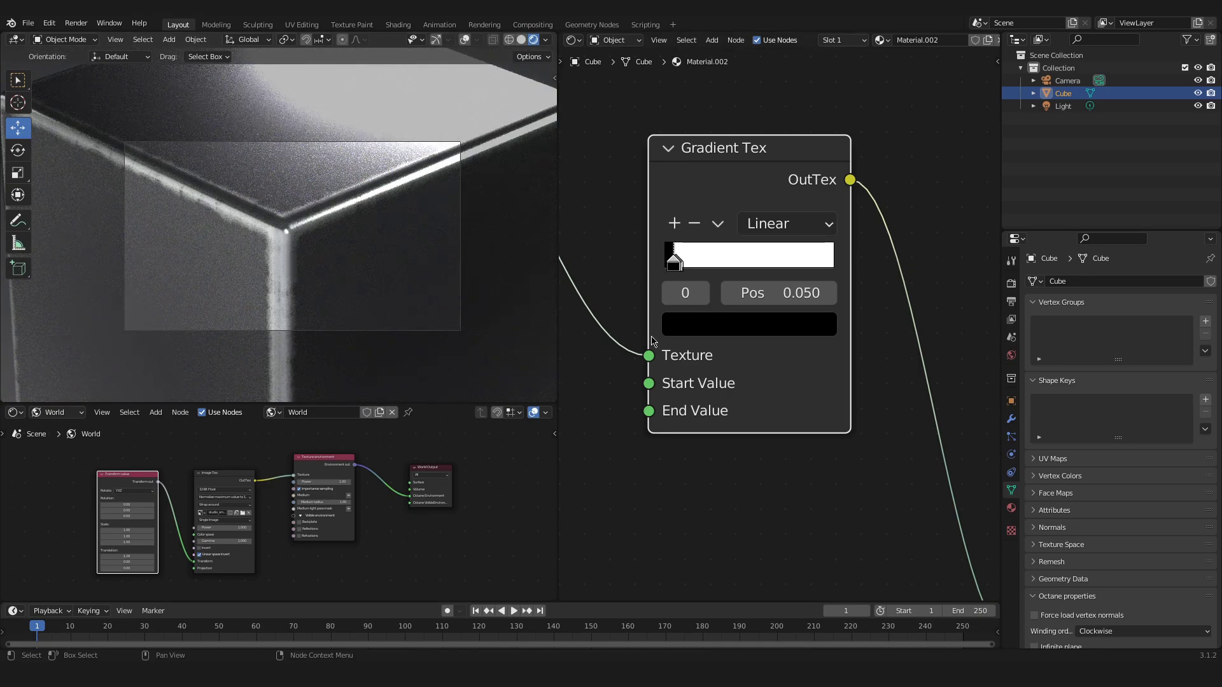
{"action": "scroll", "coordinate": [263, 240], "scroll_direction": "up", "scroll_amount": 4}
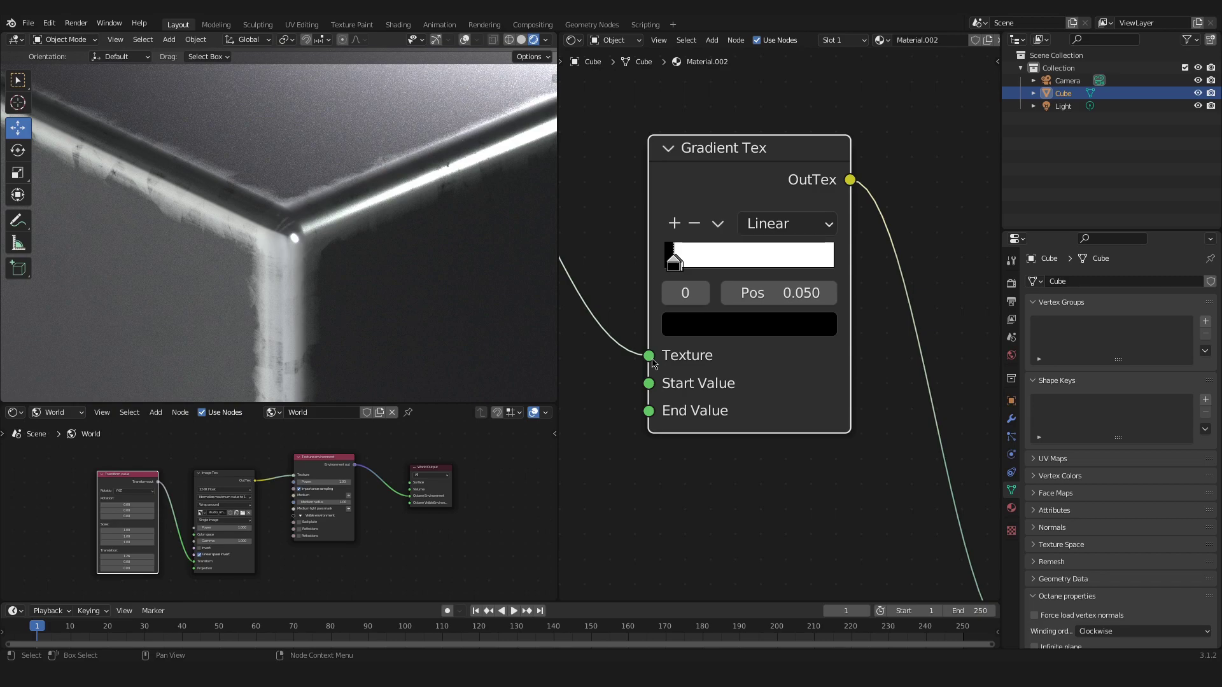
Step: Set the Dirt texture's Details to 21.21 and its Strength to 5.51
{"action": "middle_click_drag", "start_coordinate": [678, 263], "coordinate": [850, 287]}
{"action": "scroll", "coordinate": [782, 259], "scroll_direction": "down", "scroll_amount": 7}
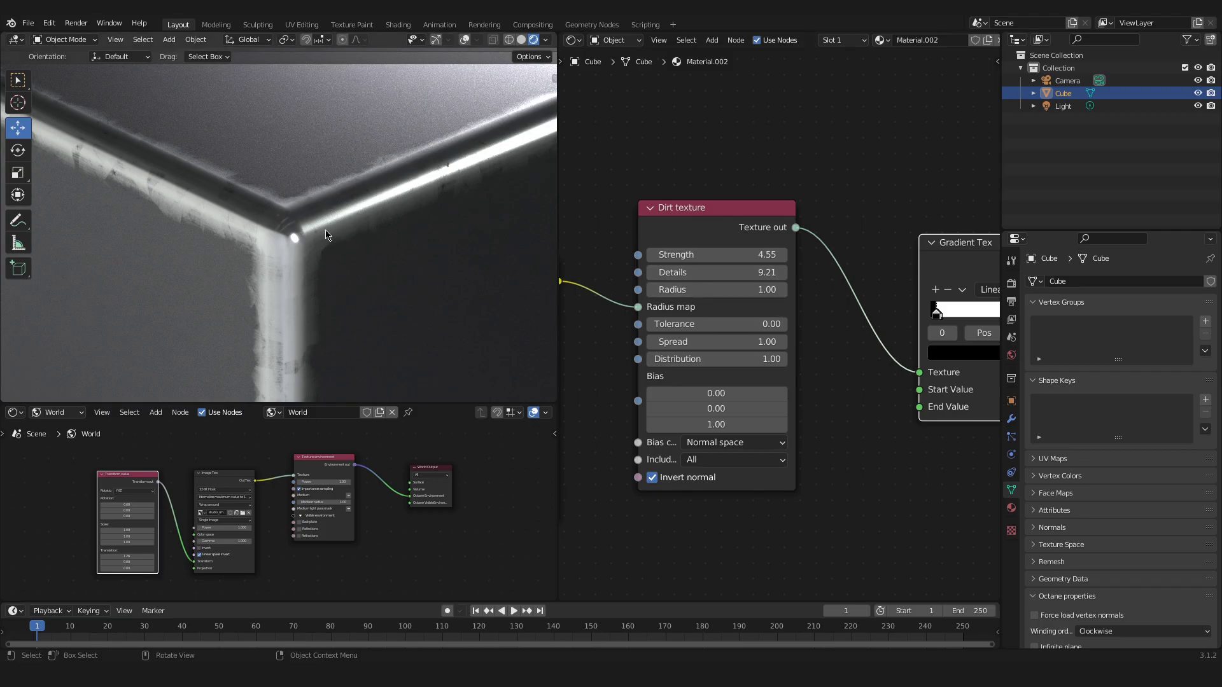
{"action": "scroll", "coordinate": [680, 299], "scroll_direction": "up", "scroll_amount": 5}
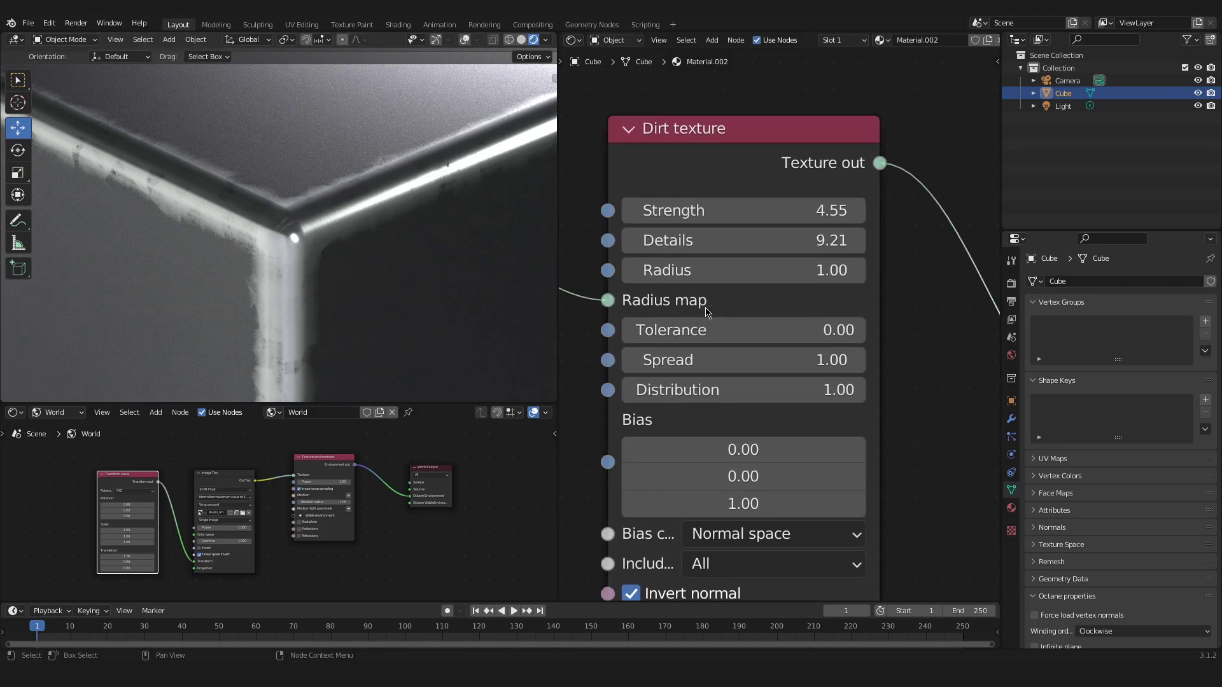
{"action": "mouse_move", "coordinate": [718, 237]}
{"action": "left_mouse_down"}
{"action": "mouse_move", "coordinate": [795, 237]}
{"action": "mouse_move", "coordinate": [719, 237]}
{"action": "left_mouse_up"}
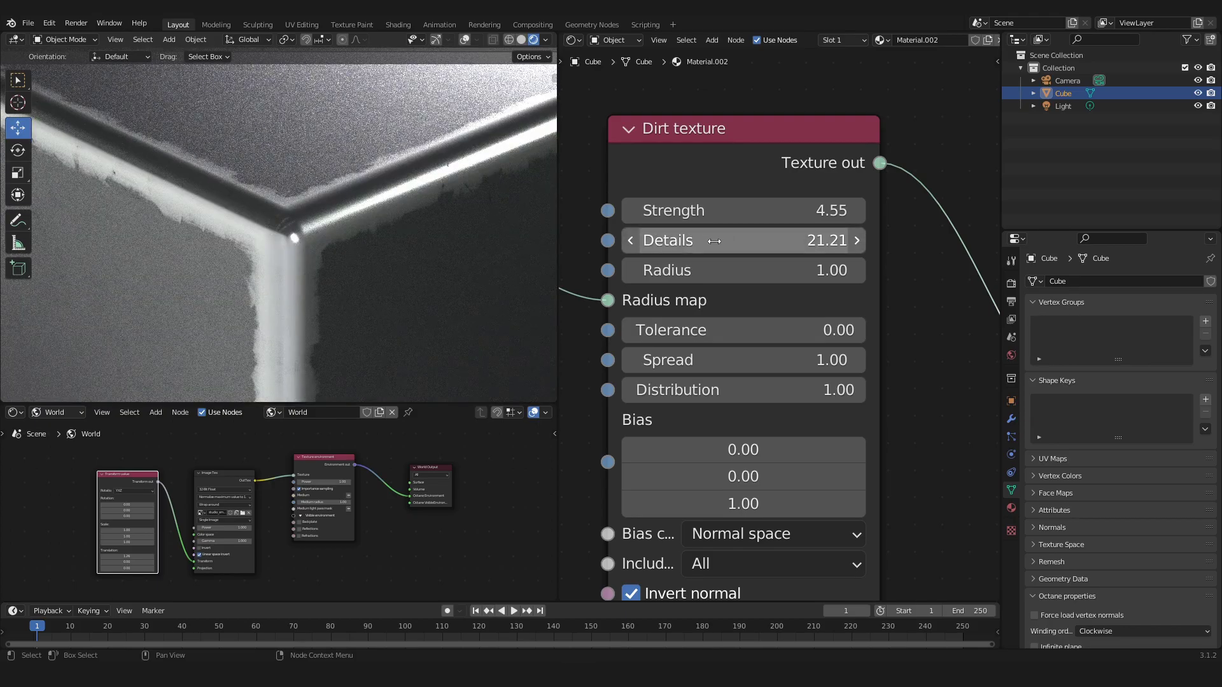
{"action": "left_click_drag", "start_coordinate": [732, 210], "coordinate": [836, 210]}
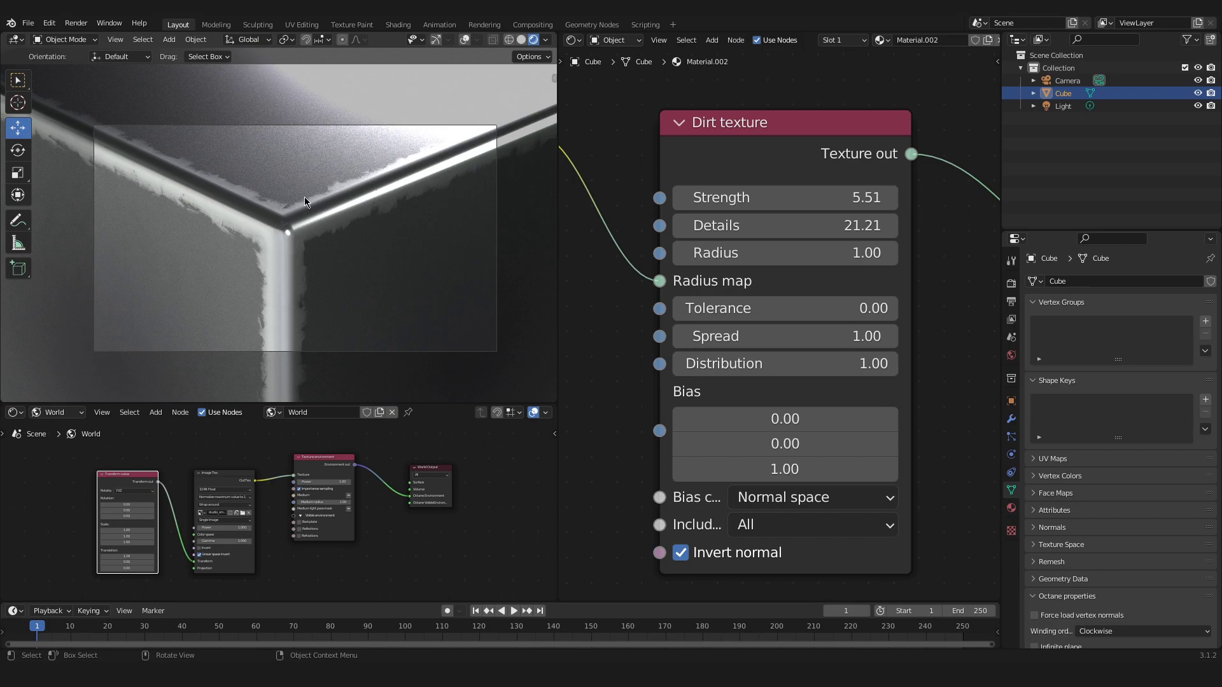
Step: Add a second Gradient Tex node in the empty space between the two Universal material nodes
{"action": "scroll", "coordinate": [641, 309], "scroll_direction": "down", "scroll_amount": 5}
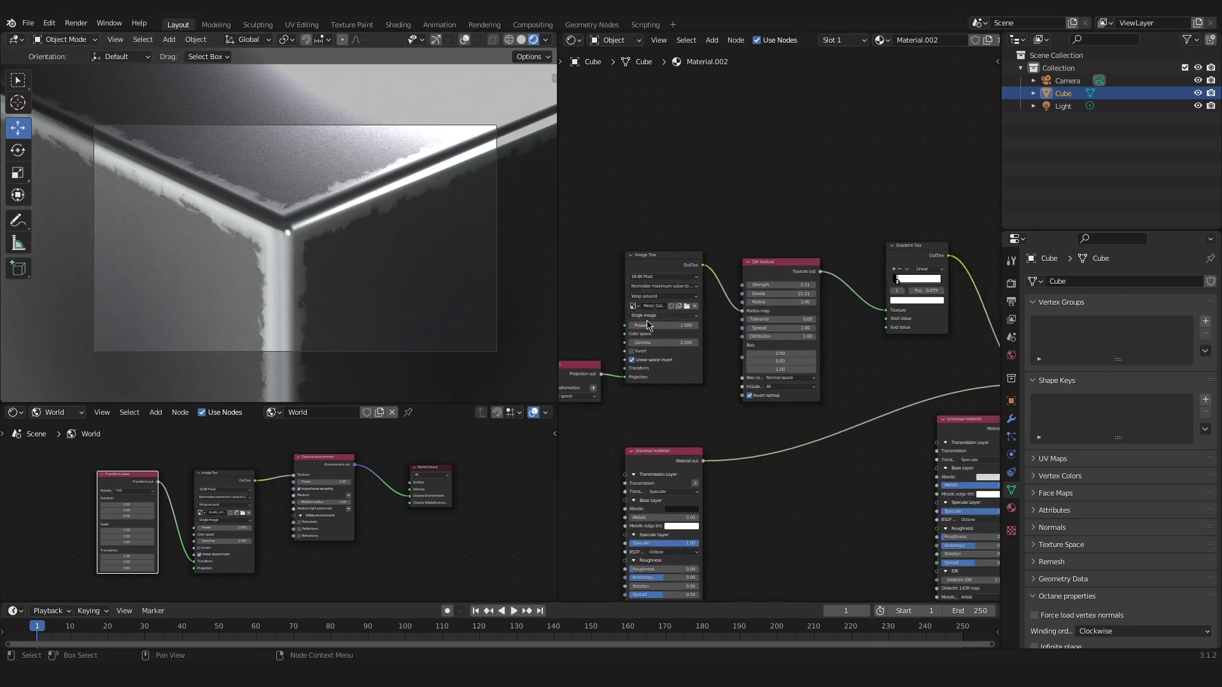
{"action": "middle_click_drag", "start_coordinate": [754, 431], "coordinate": [643, 113]}
{"action": "scroll", "coordinate": [757, 413], "scroll_direction": "up", "scroll_amount": 3}
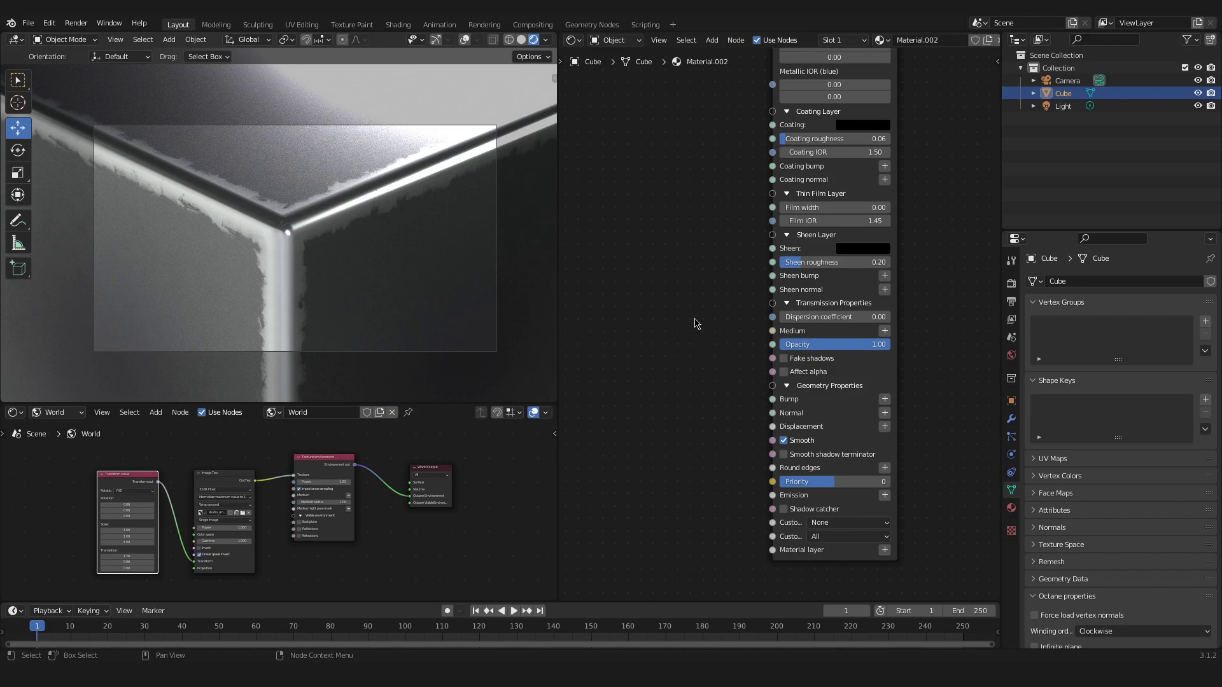
{"action": "middle_click_drag", "start_coordinate": [695, 318], "coordinate": [780, 360]}
{"action": "scroll", "coordinate": [780, 360], "scroll_direction": "down", "scroll_amount": 9}
{"action": "middle_click_drag", "start_coordinate": [747, 239], "coordinate": [725, 316]}
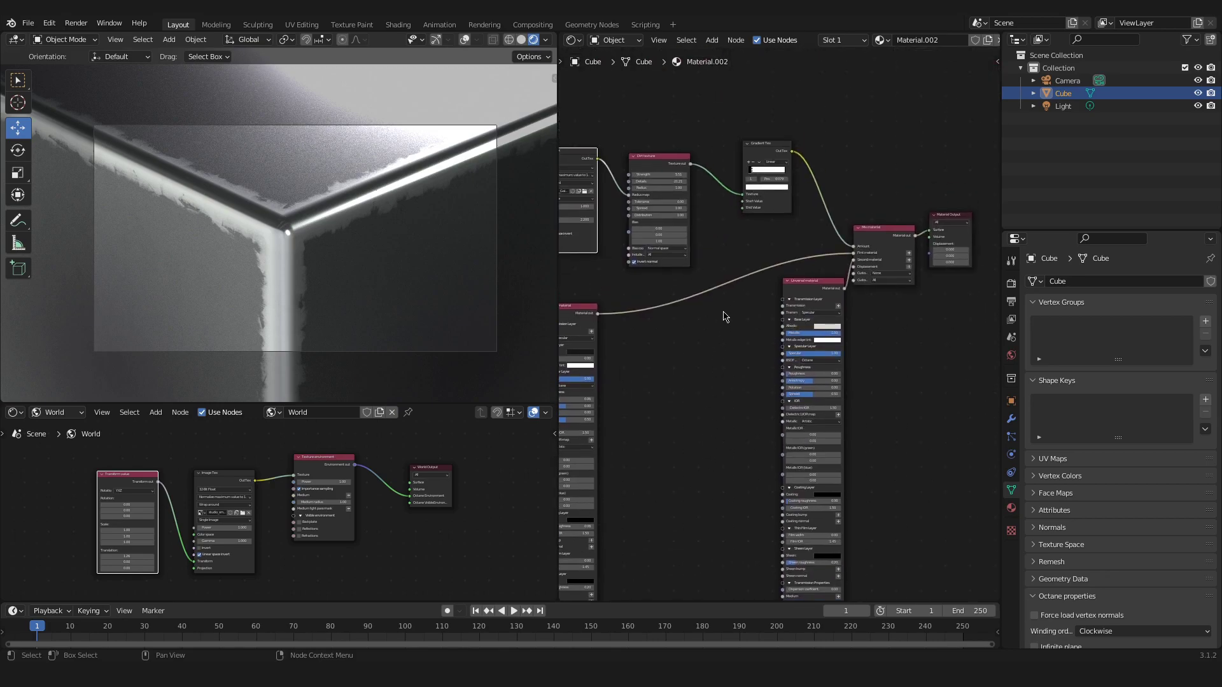
{"action": "middle_click_drag", "start_coordinate": [691, 366], "coordinate": [738, 224]}
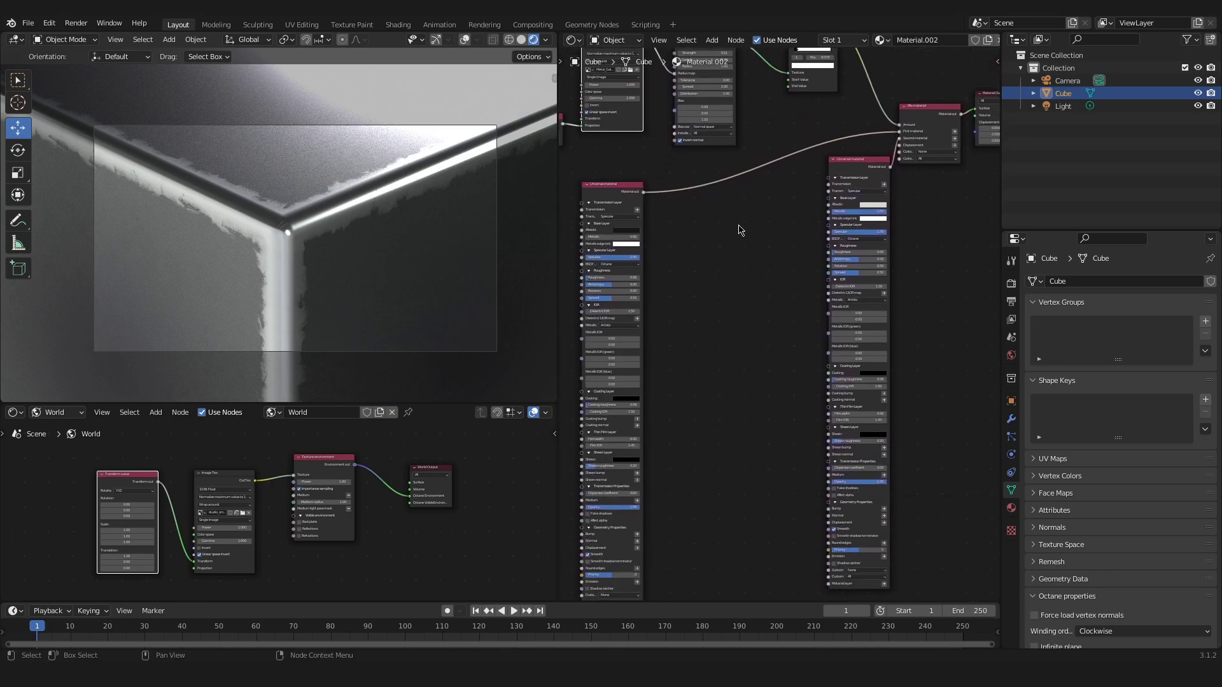
{"action": "middle_click_drag", "start_coordinate": [709, 240], "coordinate": [714, 229]}
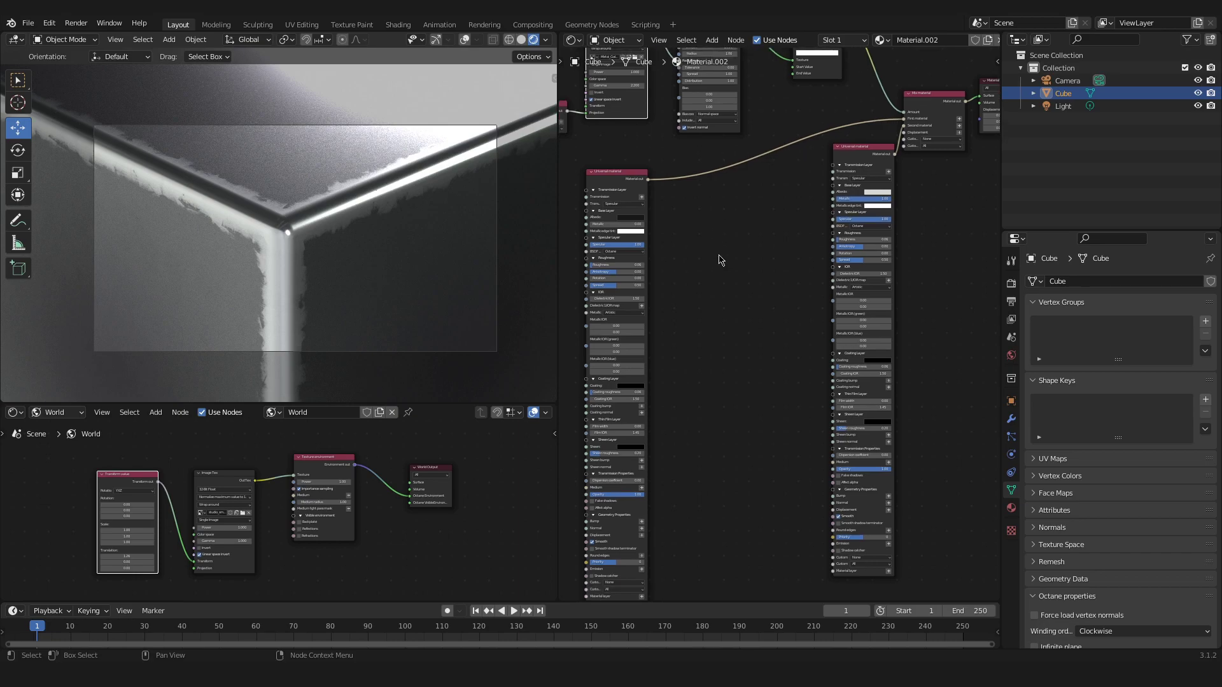
{"action": "key", "text": "shift+a"}
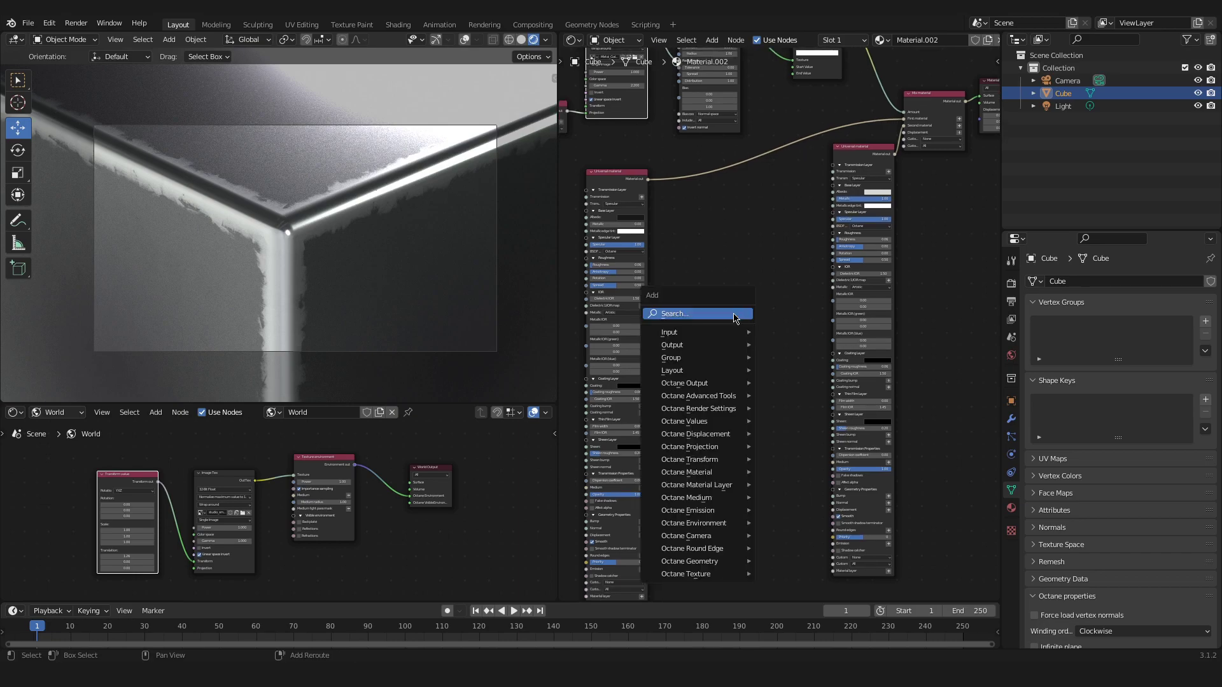
{"action": "type", "text": "gra"}
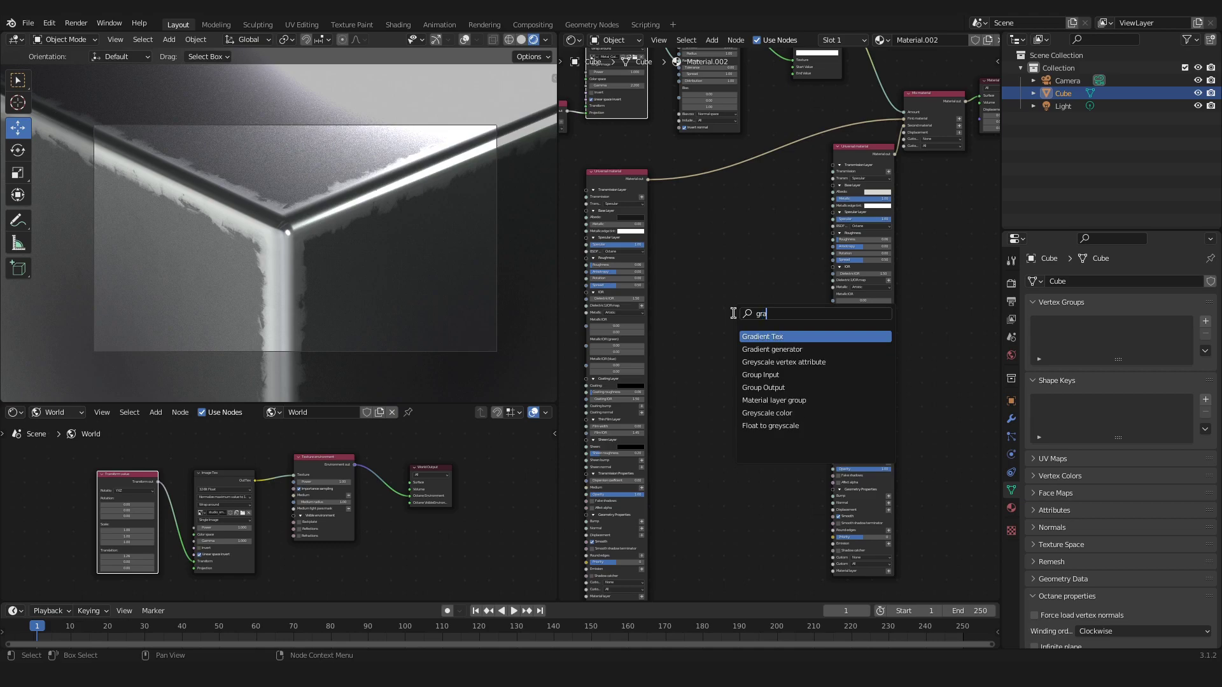
{"action": "left_click", "coordinate": [759, 334]}
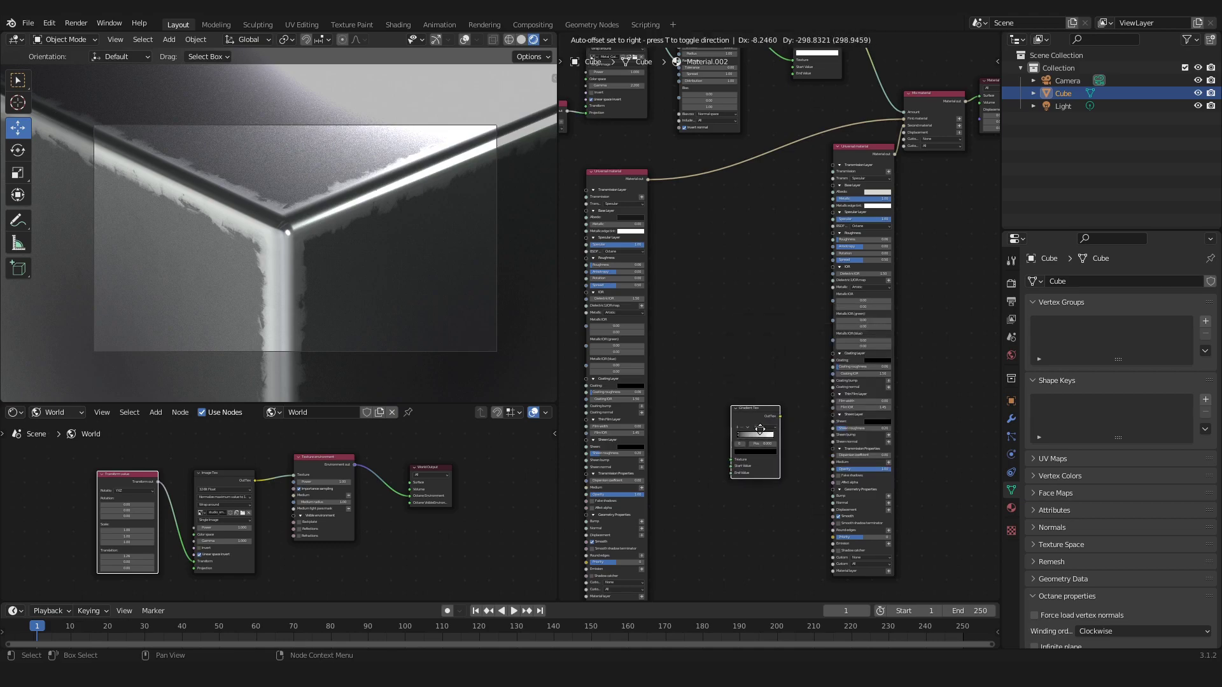
{"action": "left_click", "coordinate": [759, 429]}
{"action": "middle_click_drag", "start_coordinate": [783, 428], "coordinate": [782, 421]}
Step: Connect the new Gradient Tex's OutTex to the Bump input of the metallic Universal material
{"action": "scroll", "coordinate": [782, 421], "scroll_direction": "up", "scroll_amount": 3}
{"action": "middle_click_drag", "start_coordinate": [783, 375], "coordinate": [770, 245]}
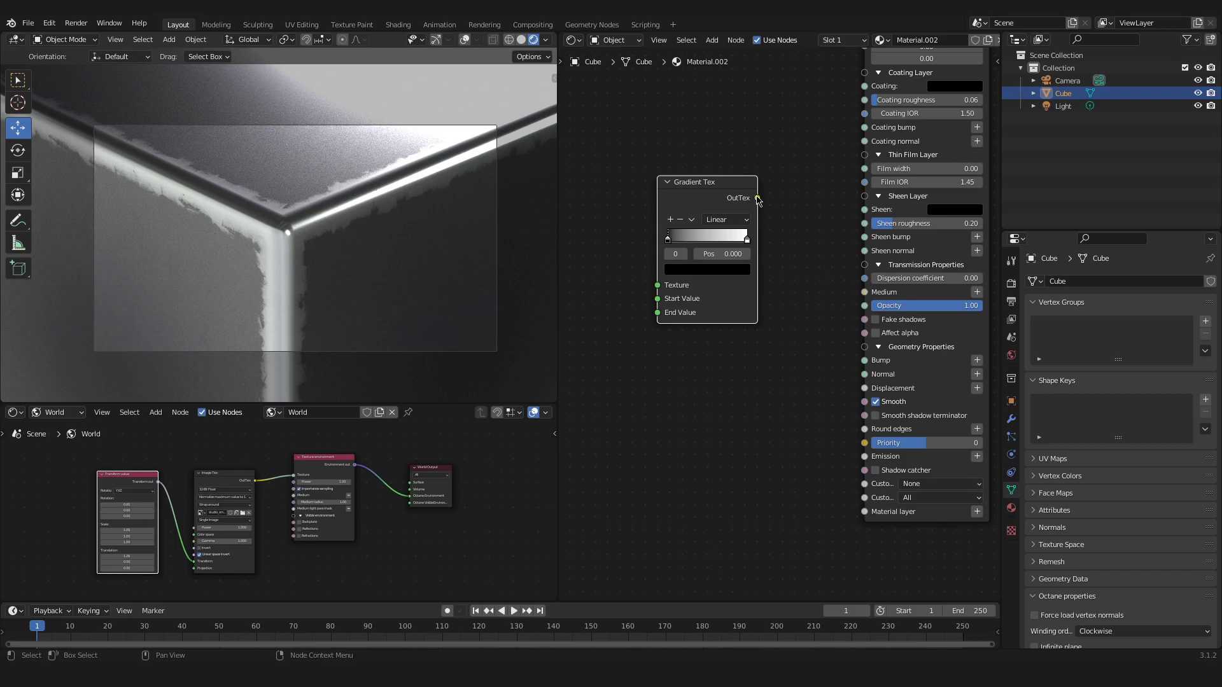
{"action": "left_click_drag", "start_coordinate": [757, 198], "coordinate": [876, 363]}
{"action": "middle_click_drag", "start_coordinate": [752, 337], "coordinate": [865, 474]}
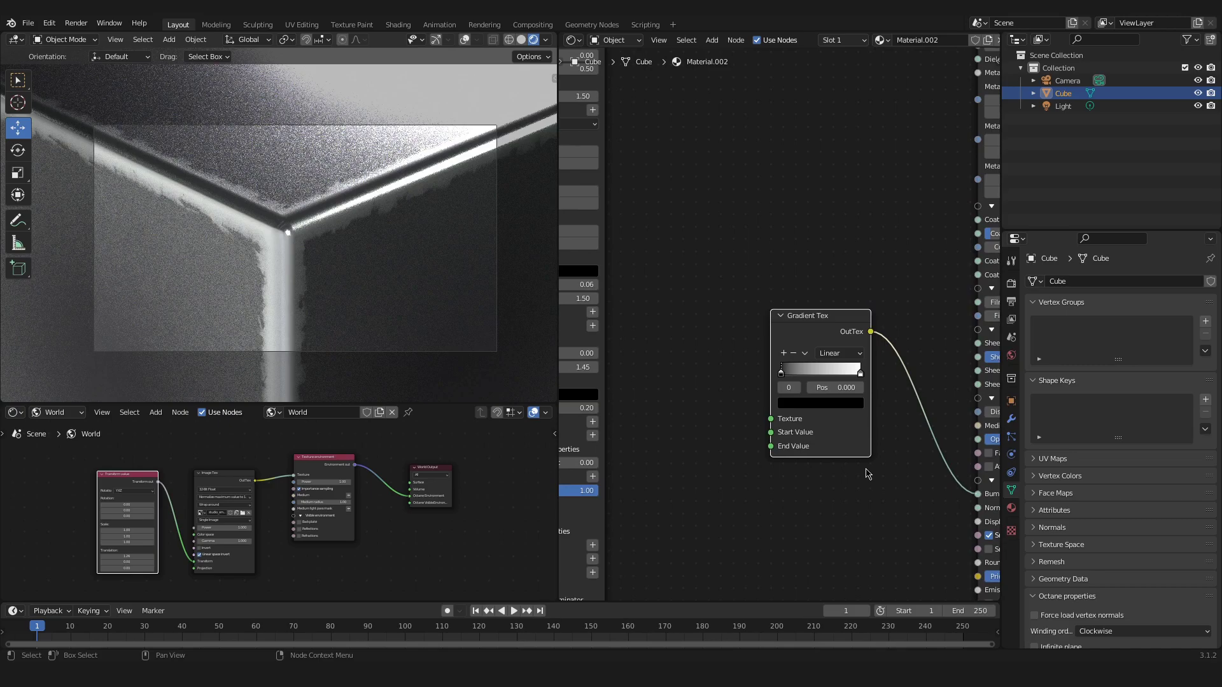
Step: Move the new Gradient Tex up between the Universal materials and connect the Image Tex output to its Texture input
{"action": "scroll", "coordinate": [865, 473], "scroll_direction": "down", "scroll_amount": 3}
{"action": "left_click_drag", "start_coordinate": [787, 322], "coordinate": [792, 99]}
{"action": "middle_click_drag", "start_coordinate": [754, 164], "coordinate": [789, 484]}
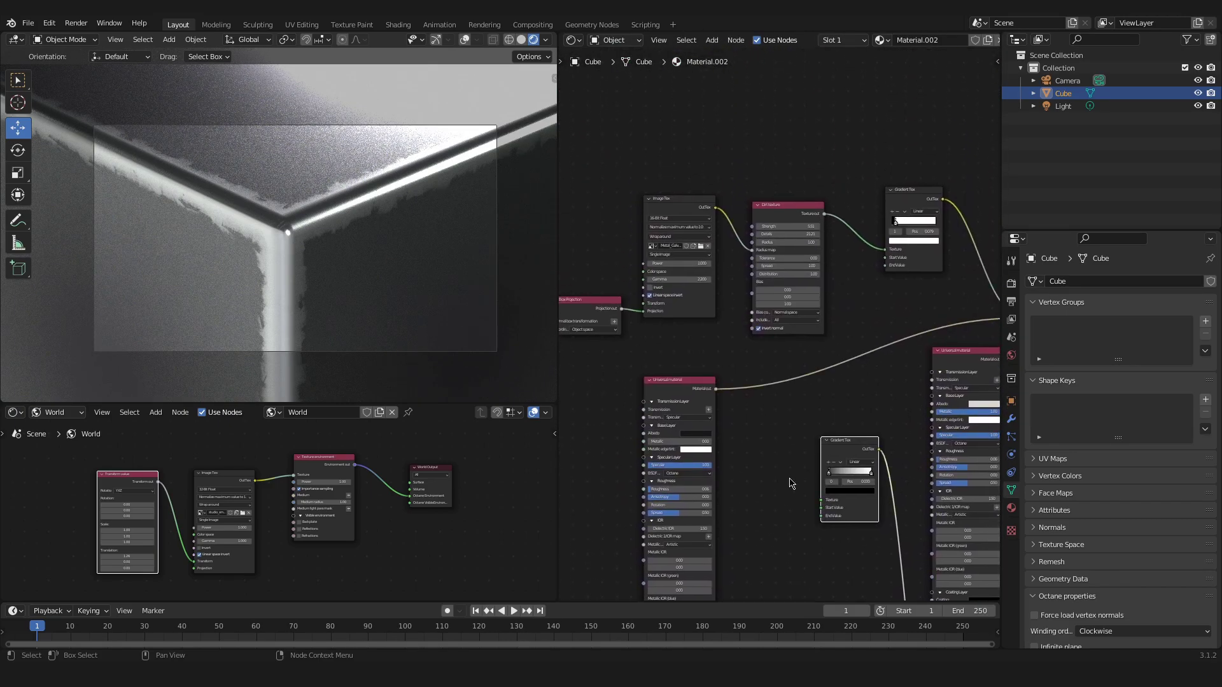
{"action": "left_click_drag", "start_coordinate": [834, 451], "coordinate": [823, 425]}
{"action": "middle_click_drag", "start_coordinate": [779, 425], "coordinate": [772, 387]}
{"action": "scroll", "coordinate": [787, 356], "scroll_direction": "up", "scroll_amount": 4}
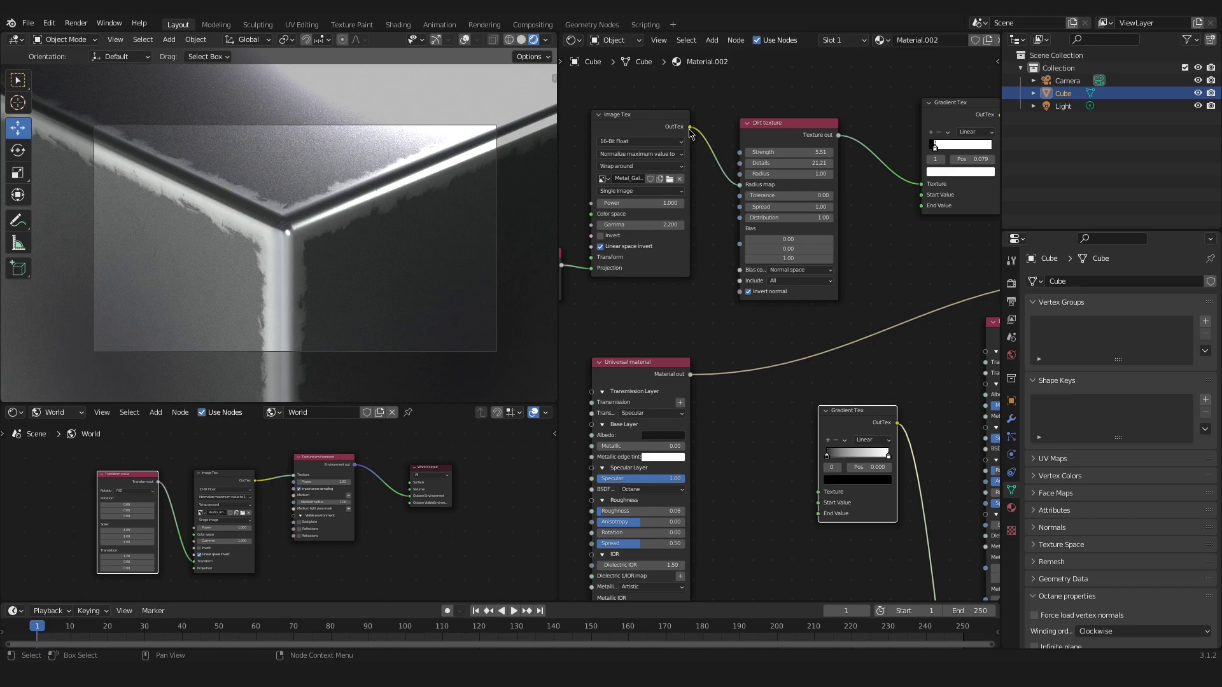
{"action": "left_click_drag", "start_coordinate": [690, 127], "coordinate": [825, 493]}
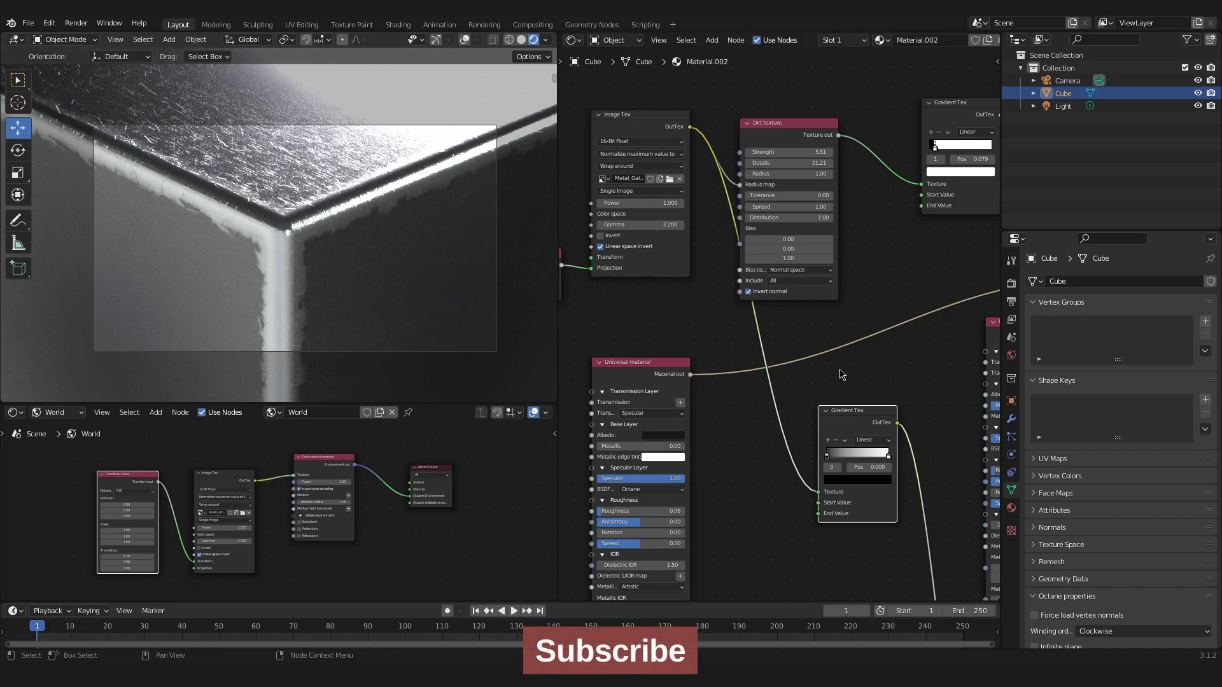
Step: Move the new Gradient Tex down beside the Bump input of the metallic Universal material
{"action": "middle_click_drag", "start_coordinate": [862, 402], "coordinate": [855, 315]}
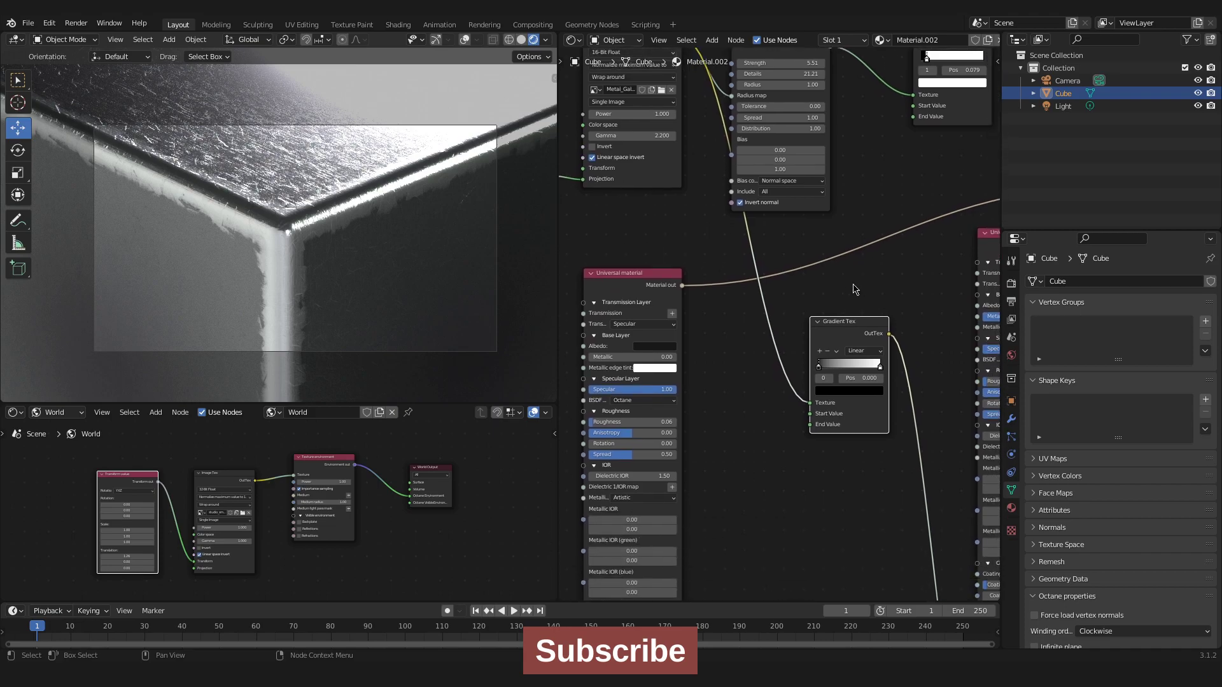
{"action": "scroll", "coordinate": [413, 273], "scroll_direction": "down", "scroll_amount": 4}
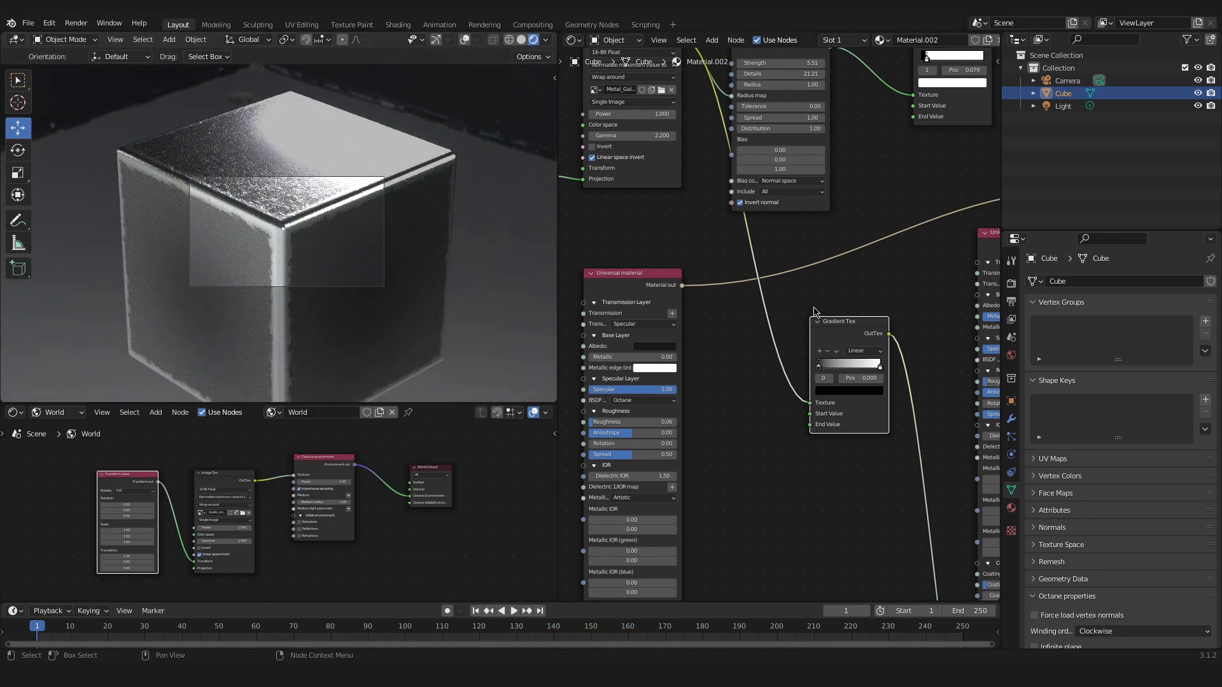
{"action": "middle_click_drag", "start_coordinate": [821, 288], "coordinate": [834, 386]}
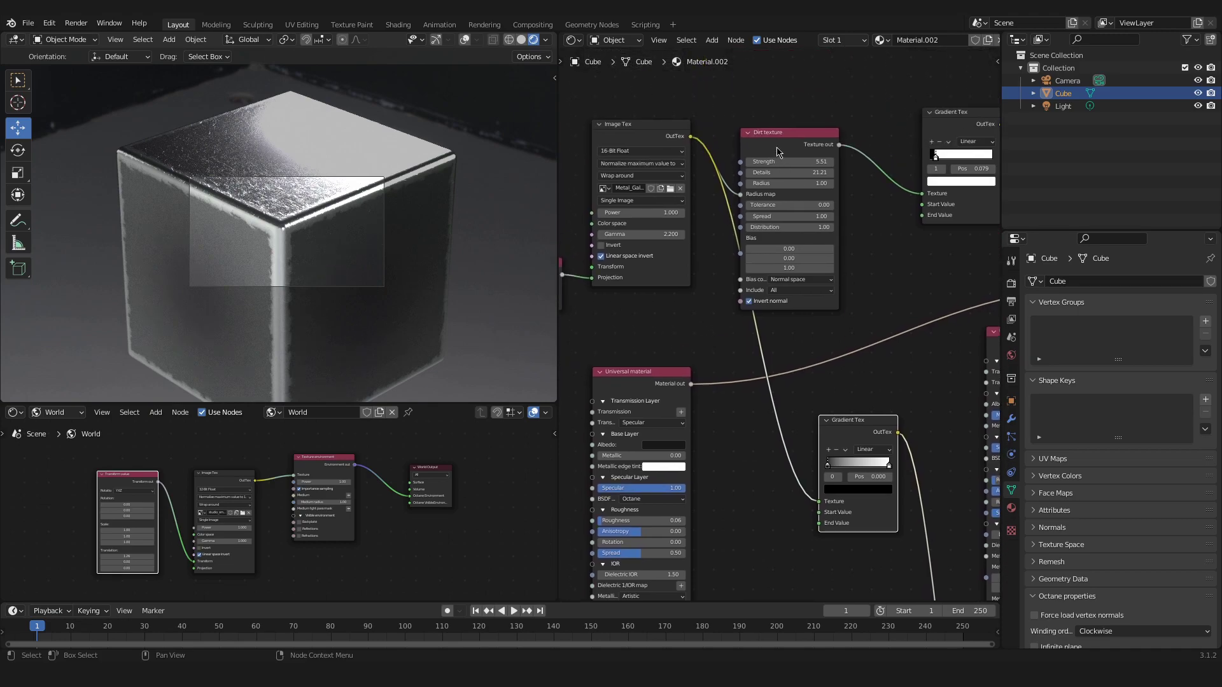
{"action": "middle_click_drag", "start_coordinate": [853, 431], "coordinate": [806, 114]}
{"action": "left_click_drag", "start_coordinate": [806, 113], "coordinate": [855, 474]}
{"action": "middle_click_drag", "start_coordinate": [865, 511], "coordinate": [854, 299]}
{"action": "left_click_drag", "start_coordinate": [846, 262], "coordinate": [839, 343]}
{"action": "scroll", "coordinate": [876, 383], "scroll_direction": "up", "scroll_amount": 7}
{"action": "middle_click_drag", "start_coordinate": [876, 383], "coordinate": [777, 318]}
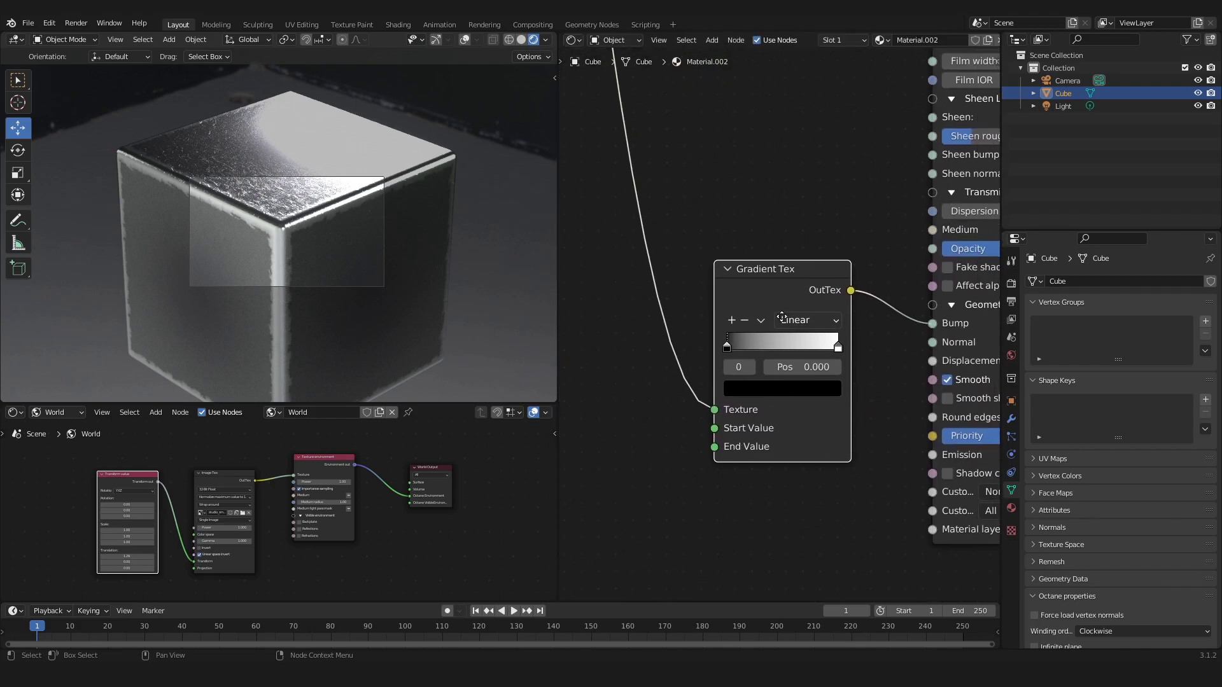
Step: Compare the color stops of the bump Gradient Tex with those of the Gradient Tex feeding the Mix material's Amount
{"action": "scroll", "coordinate": [770, 345], "scroll_direction": "up", "scroll_amount": 6}
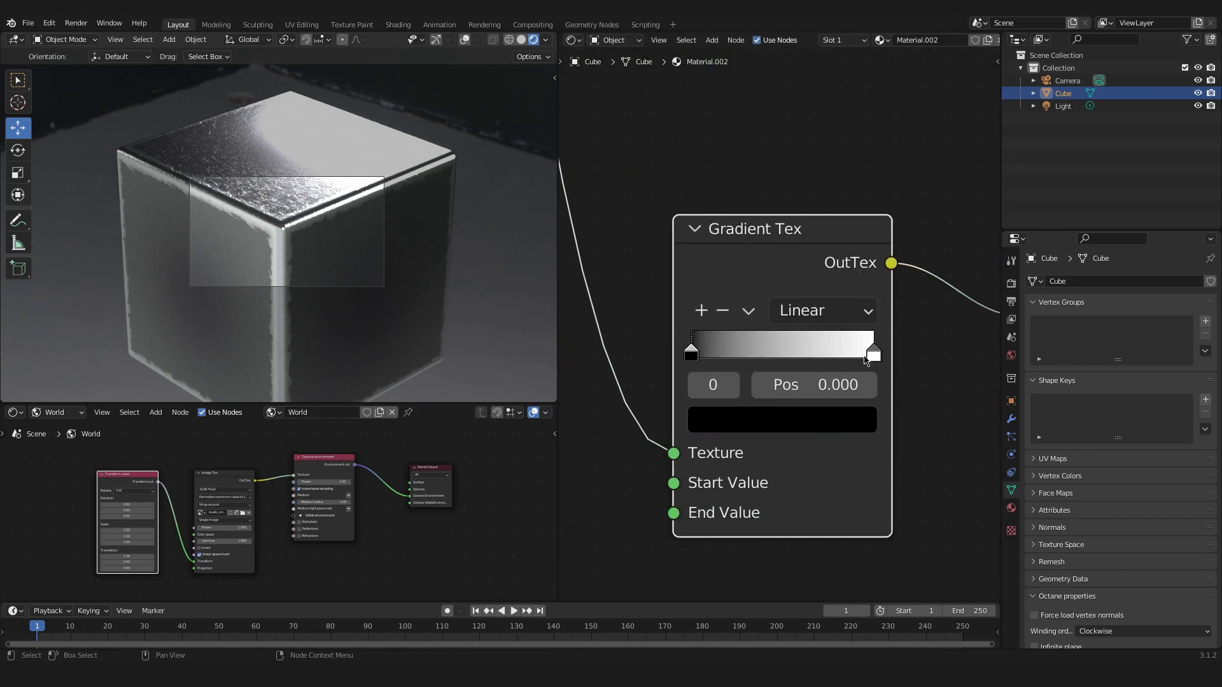
{"action": "scroll", "coordinate": [865, 360], "scroll_direction": "down", "scroll_amount": 6}
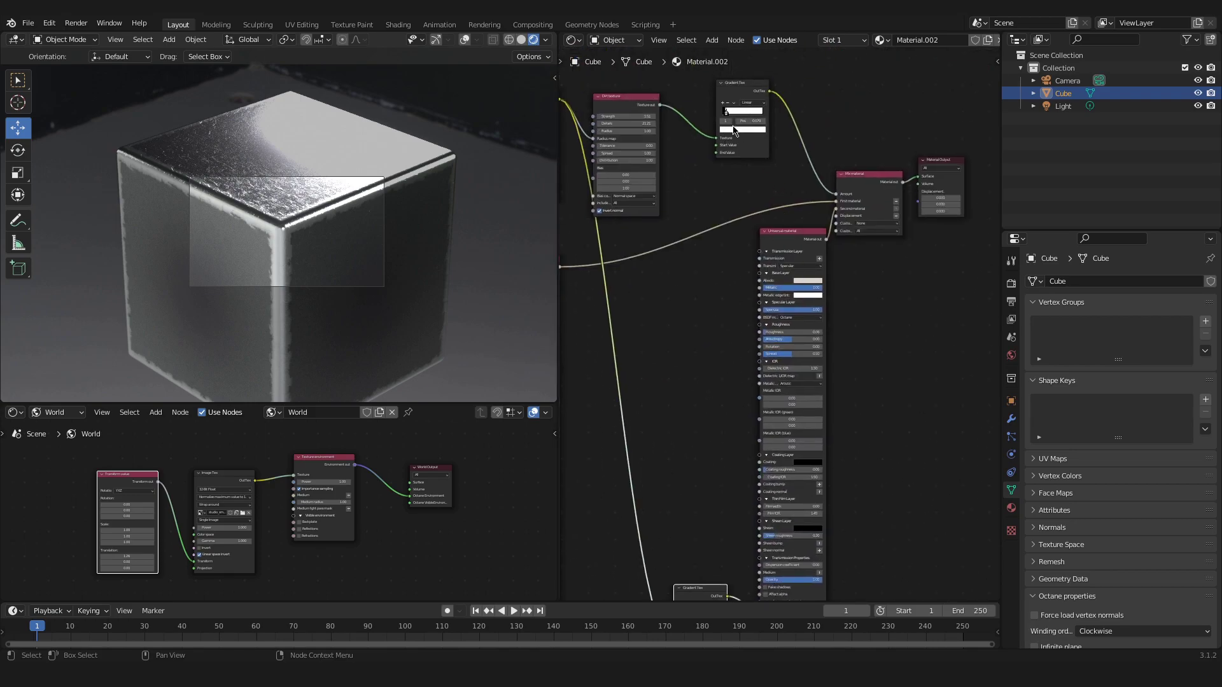
{"action": "scroll", "coordinate": [759, 143], "scroll_direction": "up", "scroll_amount": 1}
{"action": "middle_click_drag", "start_coordinate": [772, 203], "coordinate": [787, 313]}
{"action": "scroll", "coordinate": [755, 193], "scroll_direction": "up", "scroll_amount": 7}
{"action": "middle_click_drag", "start_coordinate": [753, 184], "coordinate": [771, 344]}
{"action": "scroll", "coordinate": [771, 327], "scroll_direction": "up", "scroll_amount": 3}
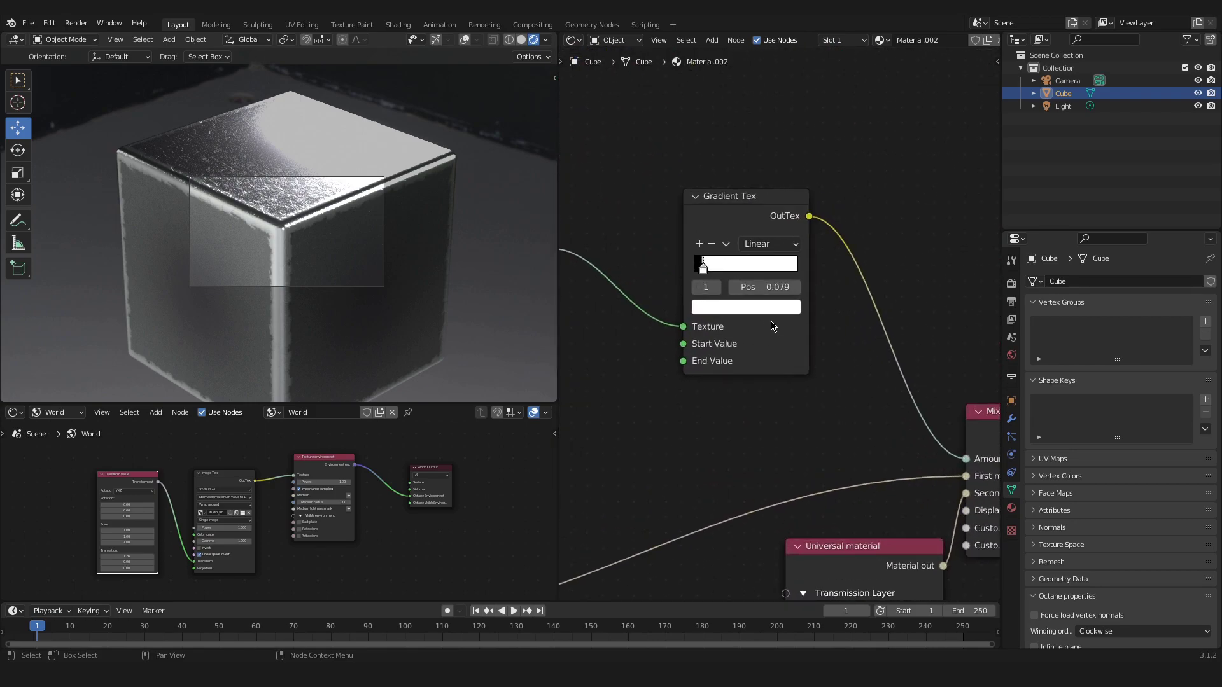
{"action": "middle_click_drag", "start_coordinate": [724, 464], "coordinate": [818, 254]}
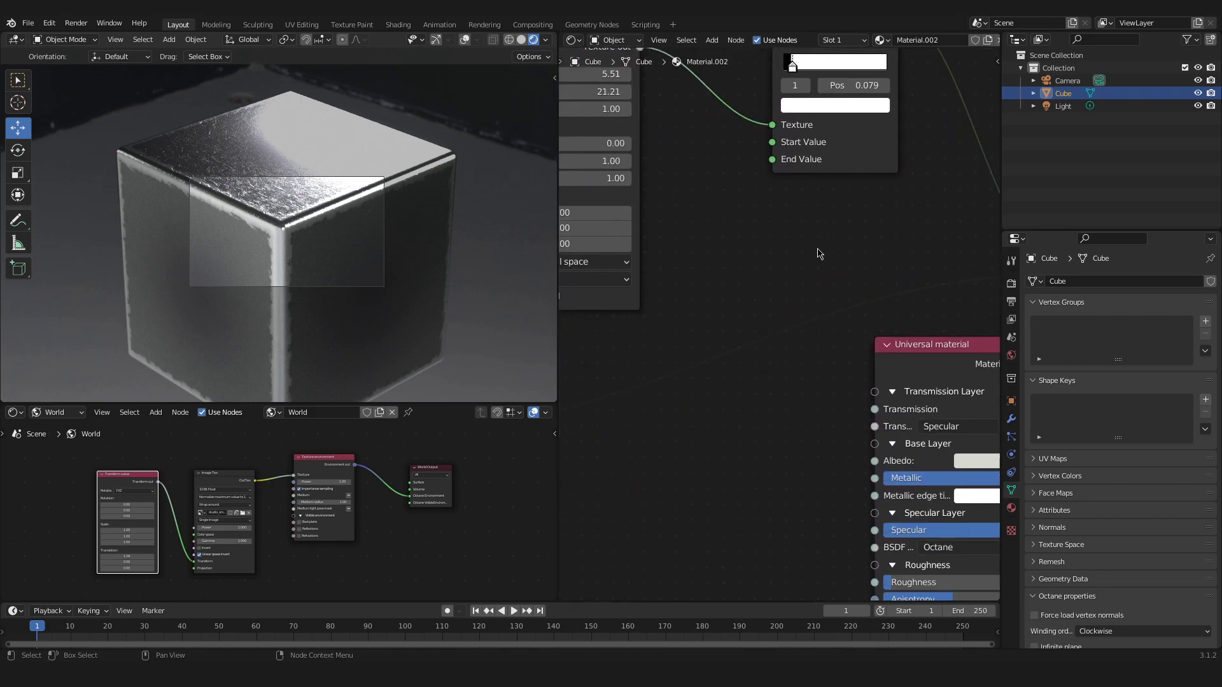
{"action": "scroll", "coordinate": [778, 303], "scroll_direction": "down", "scroll_amount": 9}
{"action": "middle_click_drag", "start_coordinate": [721, 520], "coordinate": [780, 281]}
{"action": "middle_click_drag", "start_coordinate": [755, 409], "coordinate": [758, 204]}
{"action": "scroll", "coordinate": [796, 405], "scroll_direction": "up", "scroll_amount": 12}
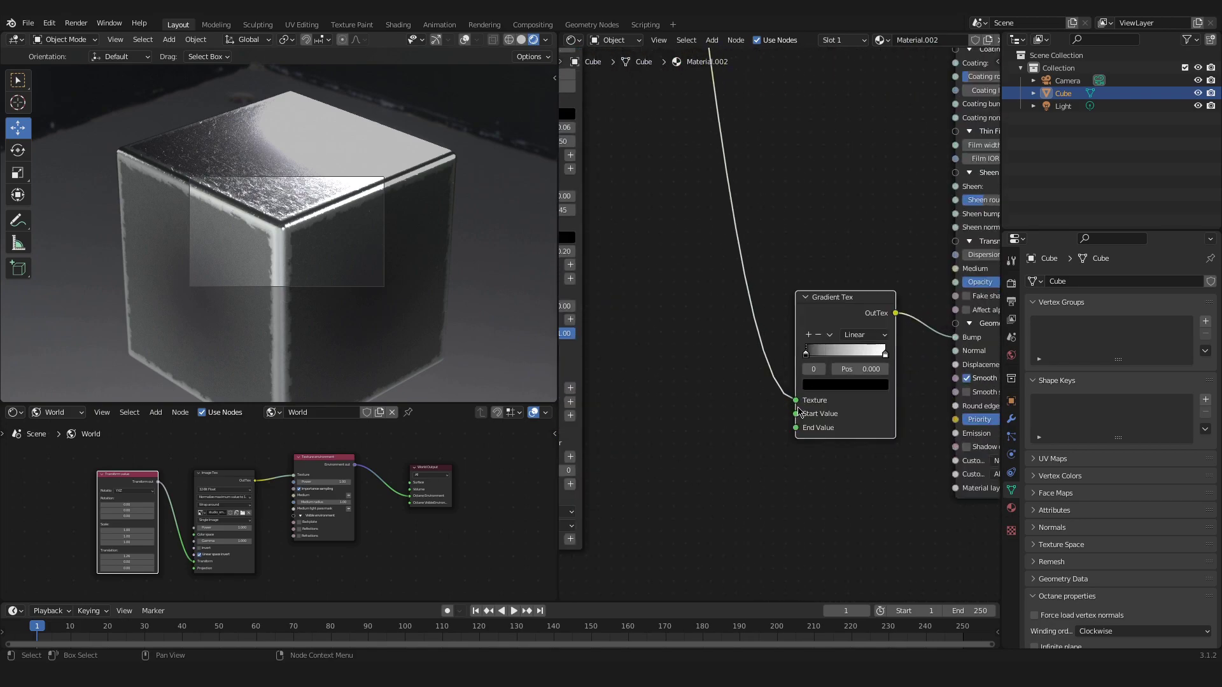
Step: Tighten the bump Gradient Tex by moving its black stop slightly inward and its white stop to position 0.200
{"action": "middle_click_drag", "start_coordinate": [820, 413], "coordinate": [715, 364]}
{"action": "scroll", "coordinate": [696, 336], "scroll_direction": "up", "scroll_amount": 2}
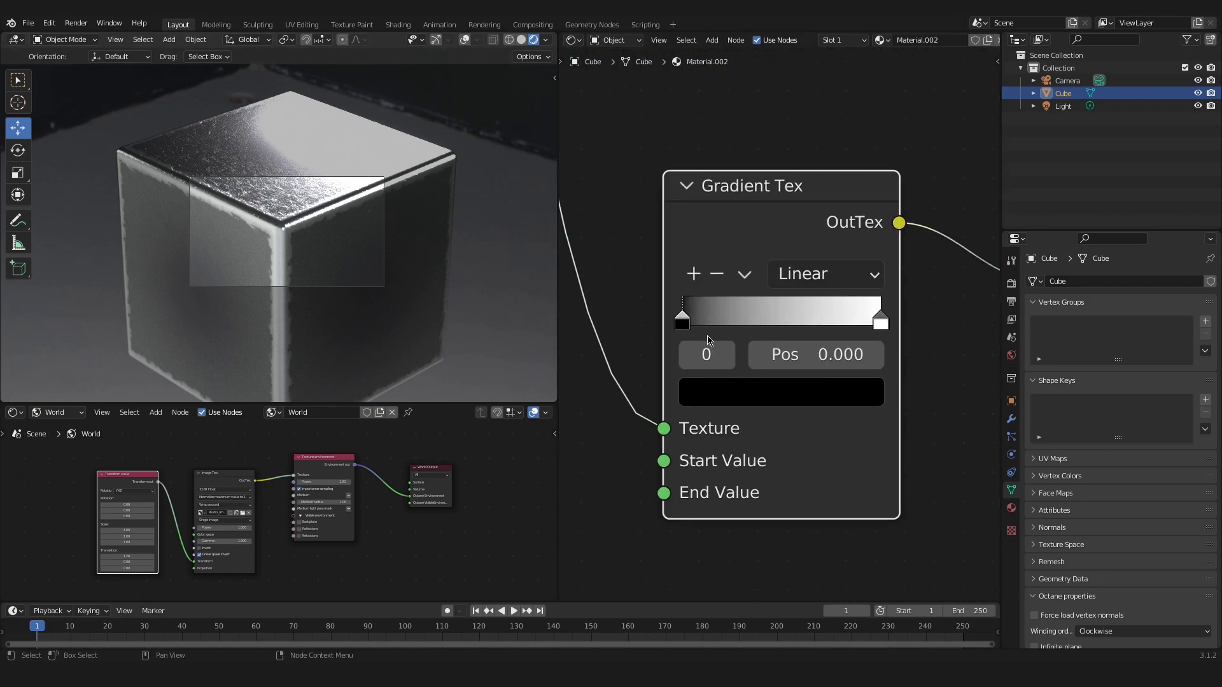
{"action": "left_click_drag", "start_coordinate": [880, 323], "coordinate": [709, 327]}
{"action": "scroll", "coordinate": [525, 307], "scroll_direction": "up", "scroll_amount": 5}
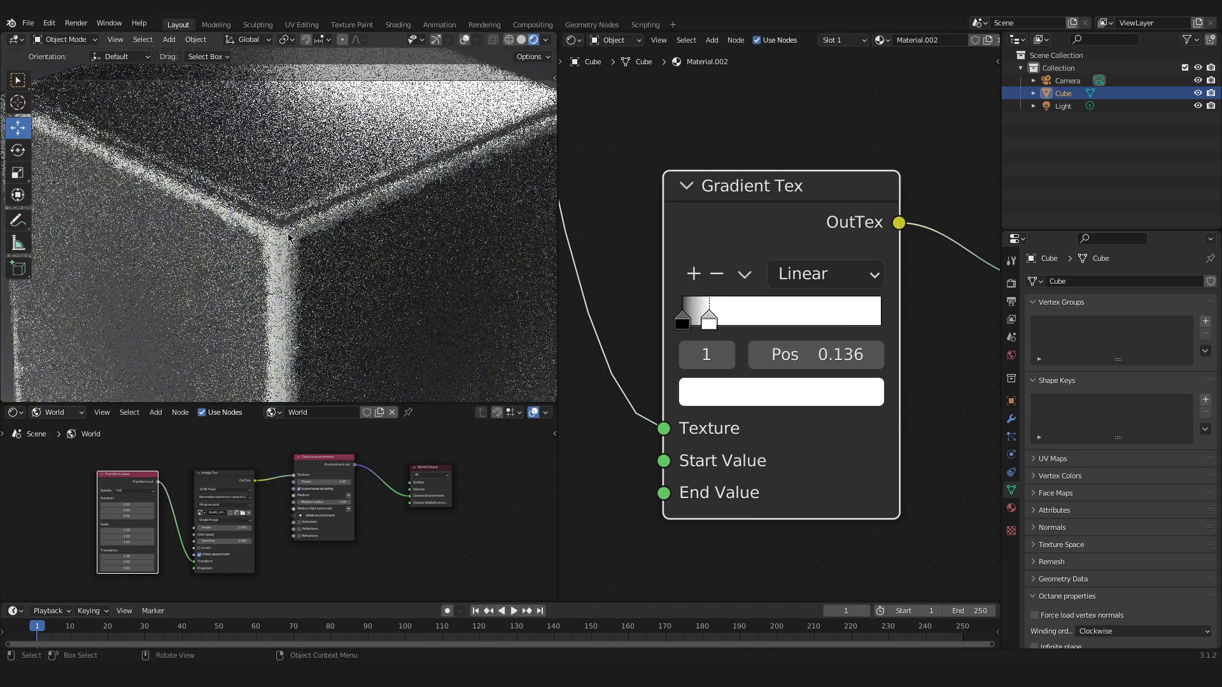
{"action": "left_click_drag", "start_coordinate": [681, 323], "coordinate": [726, 326]}
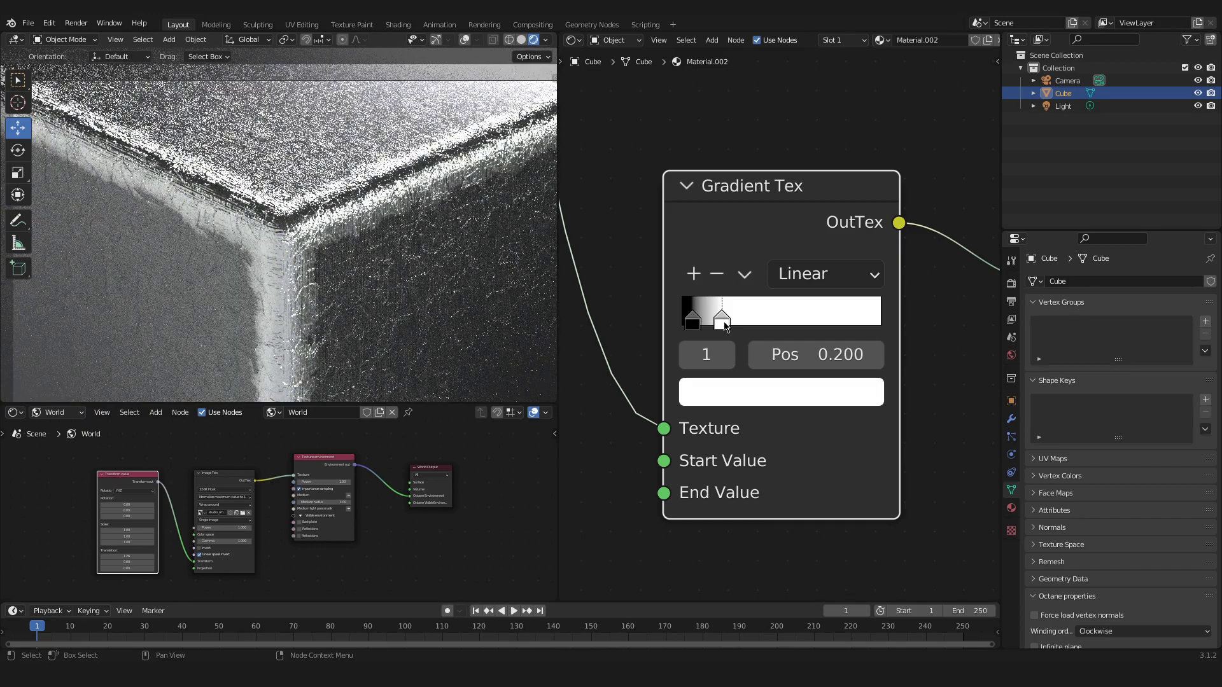
Step: Examine the Dirt texture and Image Tex nodes that drive the edge mask and the metal's bump
{"action": "scroll", "coordinate": [748, 318], "scroll_direction": "down", "scroll_amount": 17}
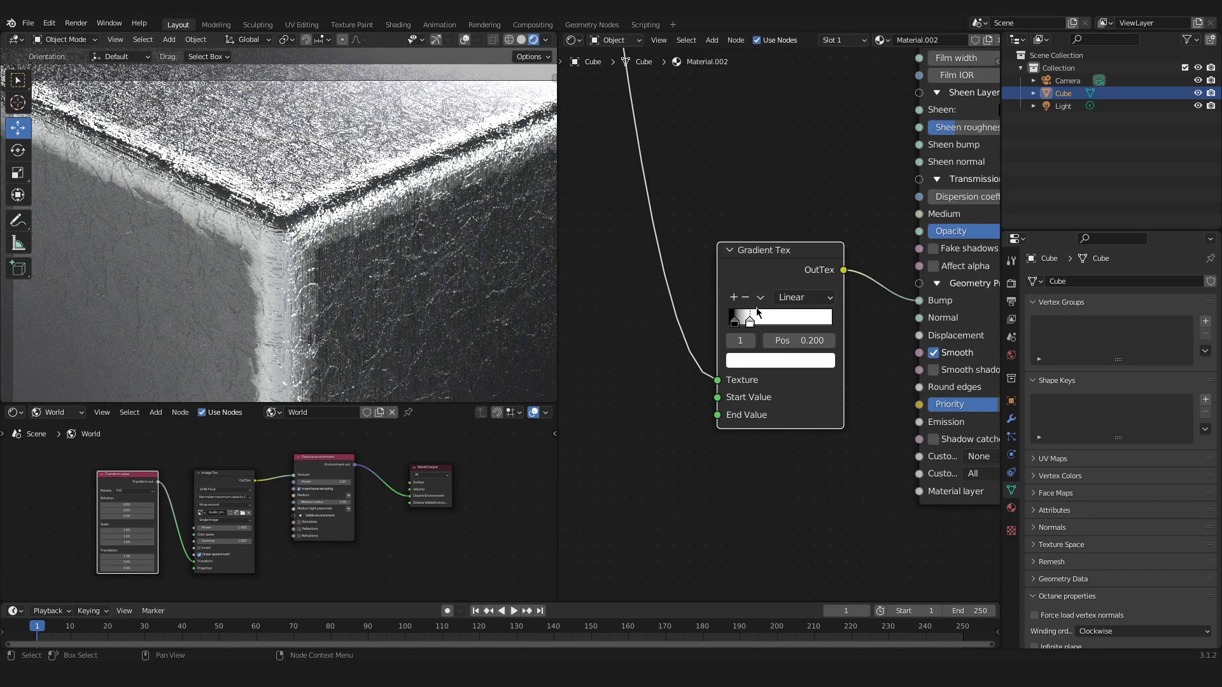
{"action": "middle_click_drag", "start_coordinate": [754, 150], "coordinate": [794, 346]}
{"action": "scroll", "coordinate": [793, 346], "scroll_direction": "down", "scroll_amount": 8}
{"action": "middle_click_drag", "start_coordinate": [745, 223], "coordinate": [757, 308]}
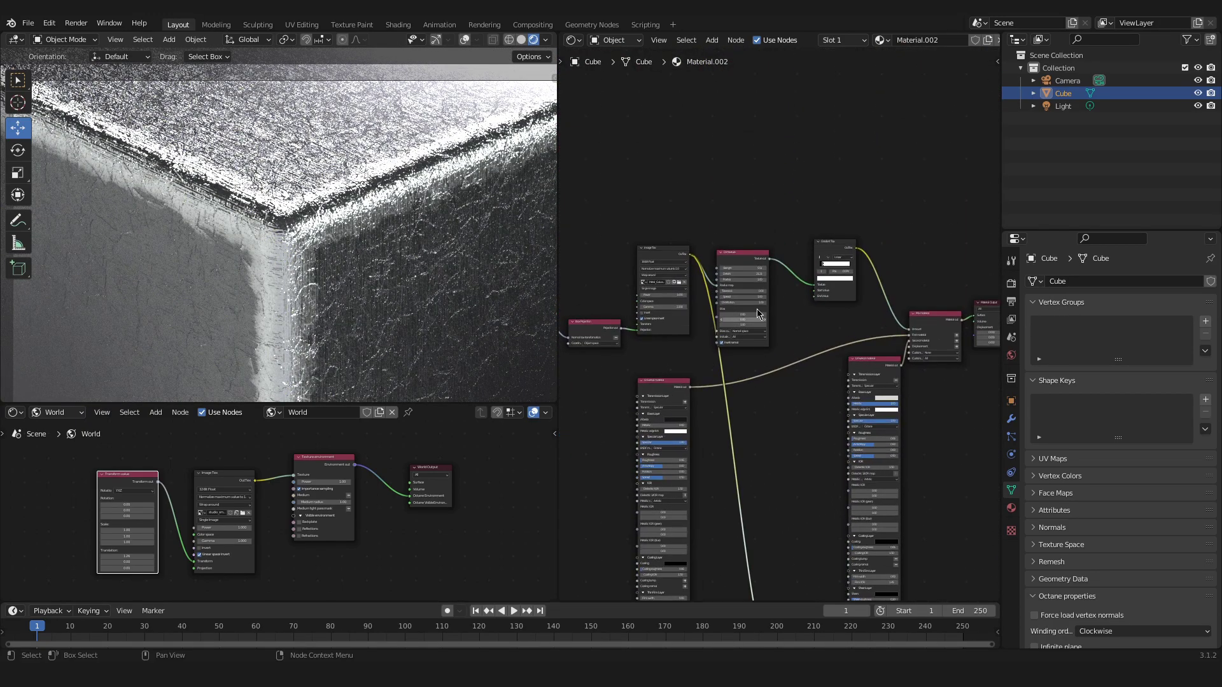
{"action": "scroll", "coordinate": [757, 308], "scroll_direction": "up", "scroll_amount": 5}
{"action": "left_click_drag", "start_coordinate": [739, 208], "coordinate": [767, 189]}
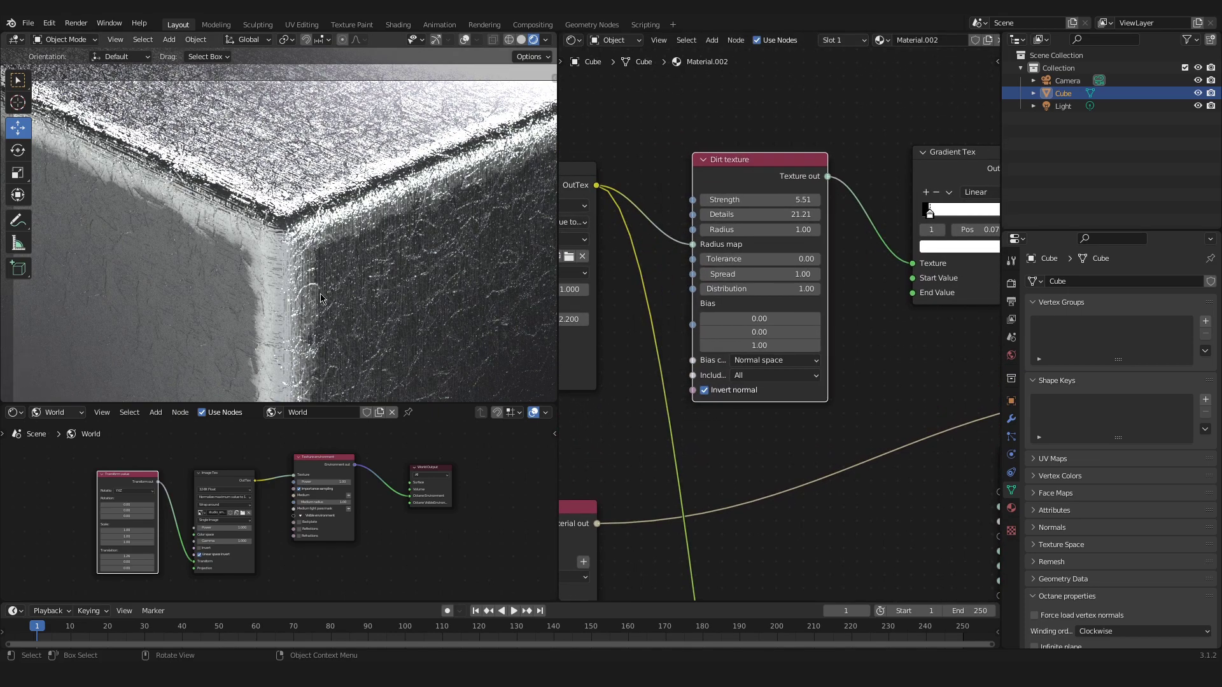
{"action": "middle_click_drag", "start_coordinate": [572, 207], "coordinate": [676, 201]}
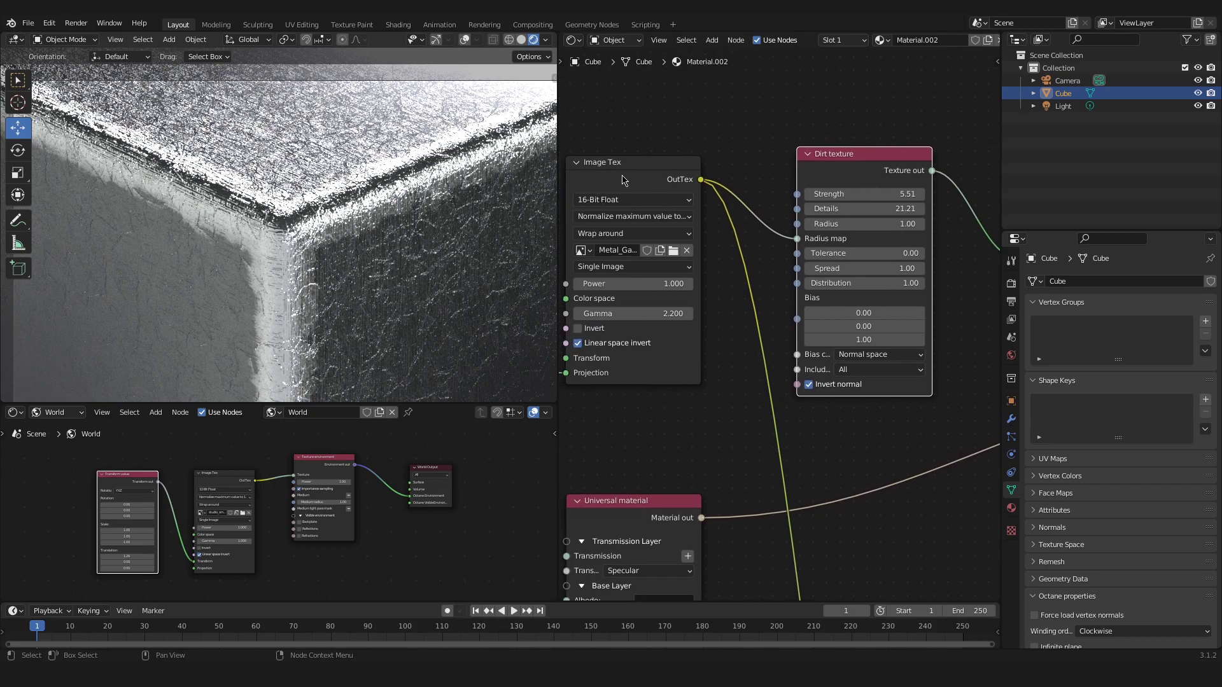
{"action": "scroll", "coordinate": [623, 175], "scroll_direction": "down", "scroll_amount": 5}
{"action": "middle_click_drag", "start_coordinate": [703, 398], "coordinate": [726, 257]}
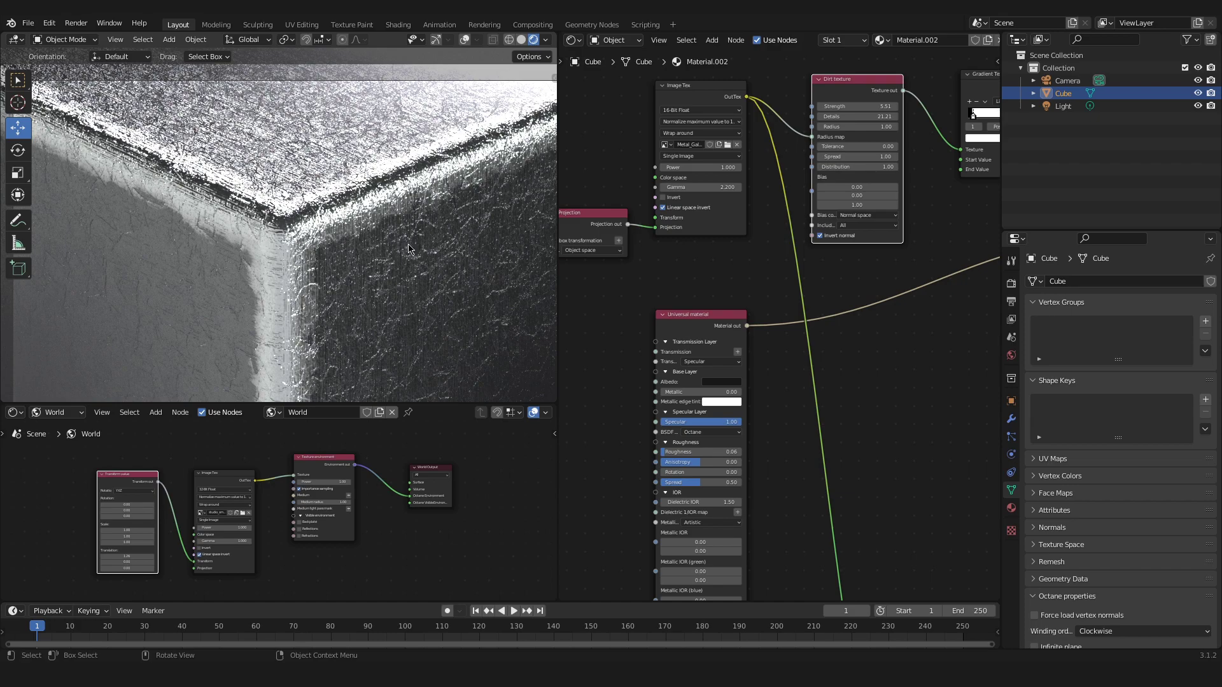
Step: Set the Dirt texture's Strength to 3.34
{"action": "middle_click_drag", "start_coordinate": [731, 236], "coordinate": [708, 311]}
{"action": "scroll", "coordinate": [708, 311], "scroll_direction": "up", "scroll_amount": 8}
{"action": "scroll", "coordinate": [742, 262], "scroll_direction": "down", "scroll_amount": 1}
{"action": "middle_click_drag", "start_coordinate": [741, 261], "coordinate": [624, 372]}
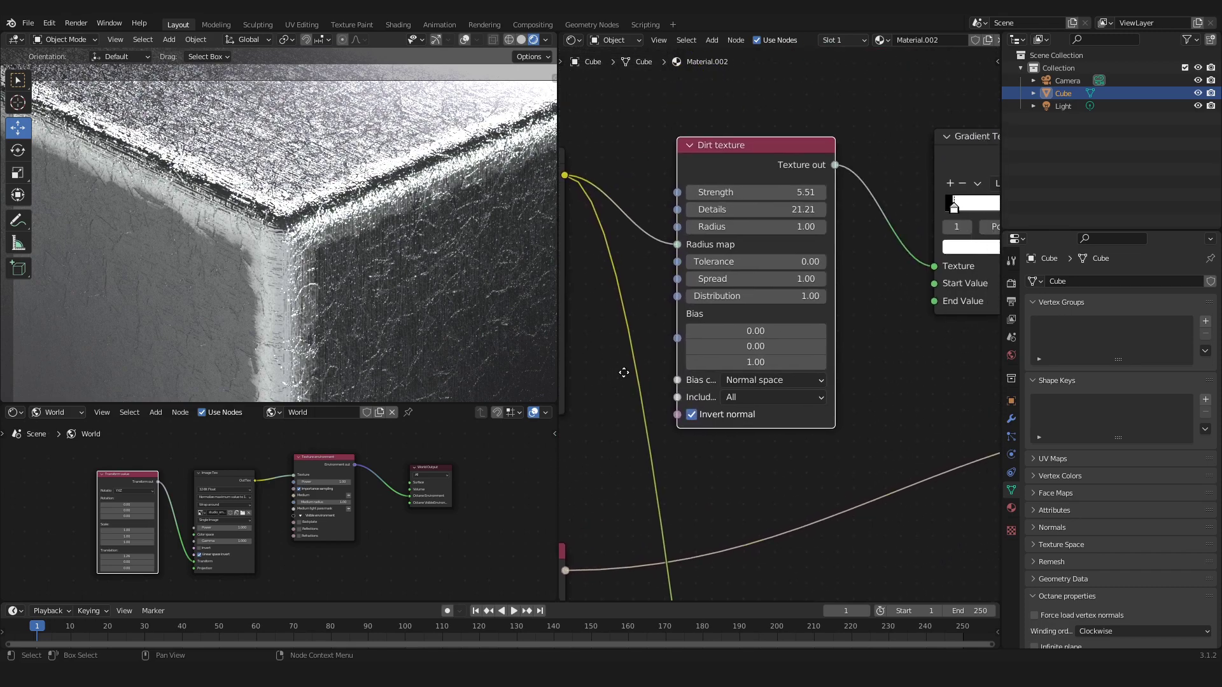
{"action": "scroll", "coordinate": [680, 358], "scroll_direction": "up", "scroll_amount": 3}
{"action": "middle_click_drag", "start_coordinate": [869, 267], "coordinate": [865, 289]}
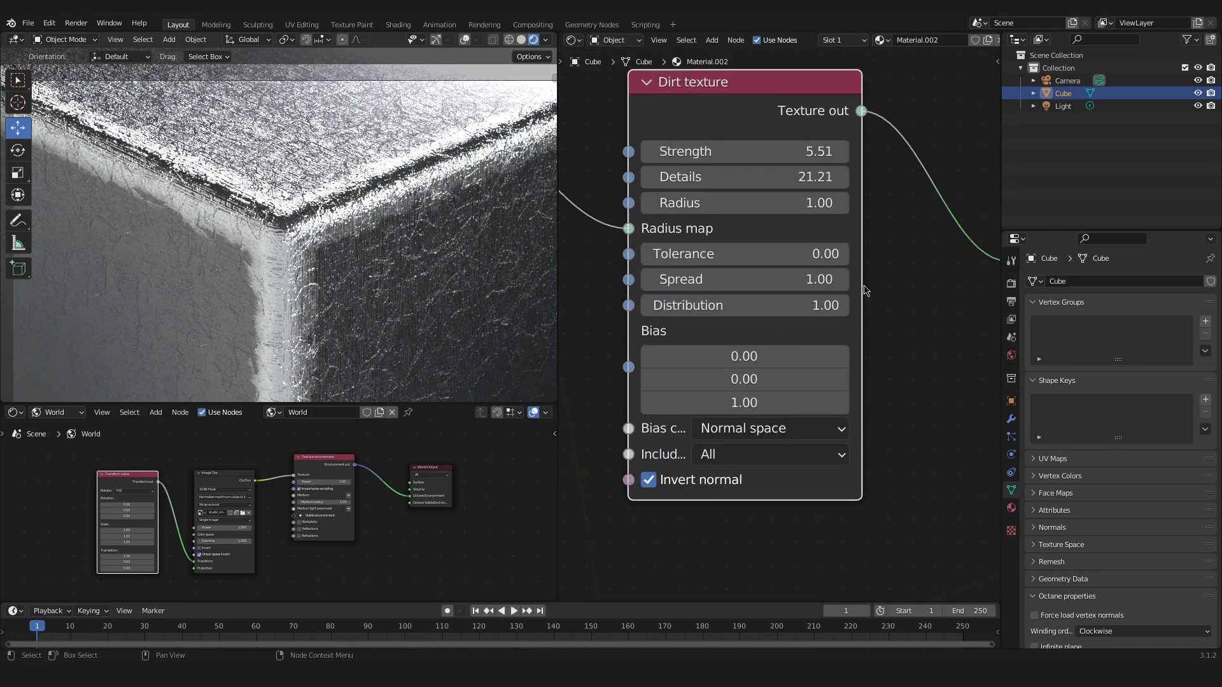
{"action": "left_click", "coordinate": [804, 149]}
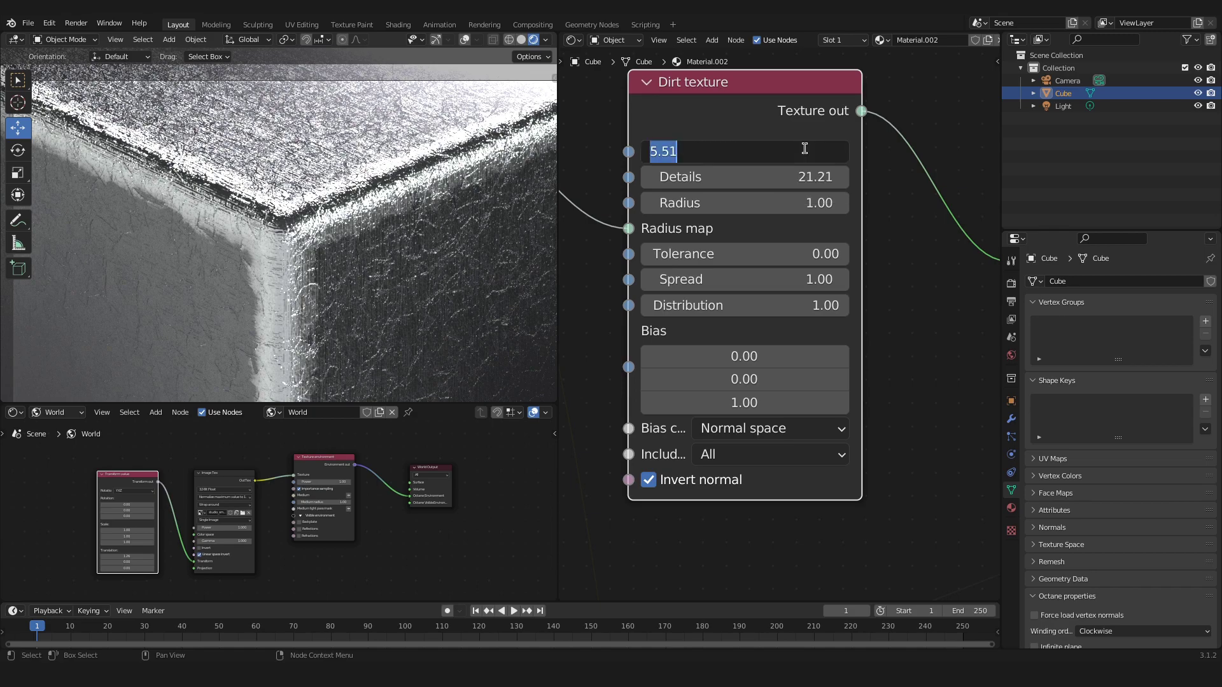
{"action": "type", "text": "3.34"}
{"action": "key", "text": "Return"}
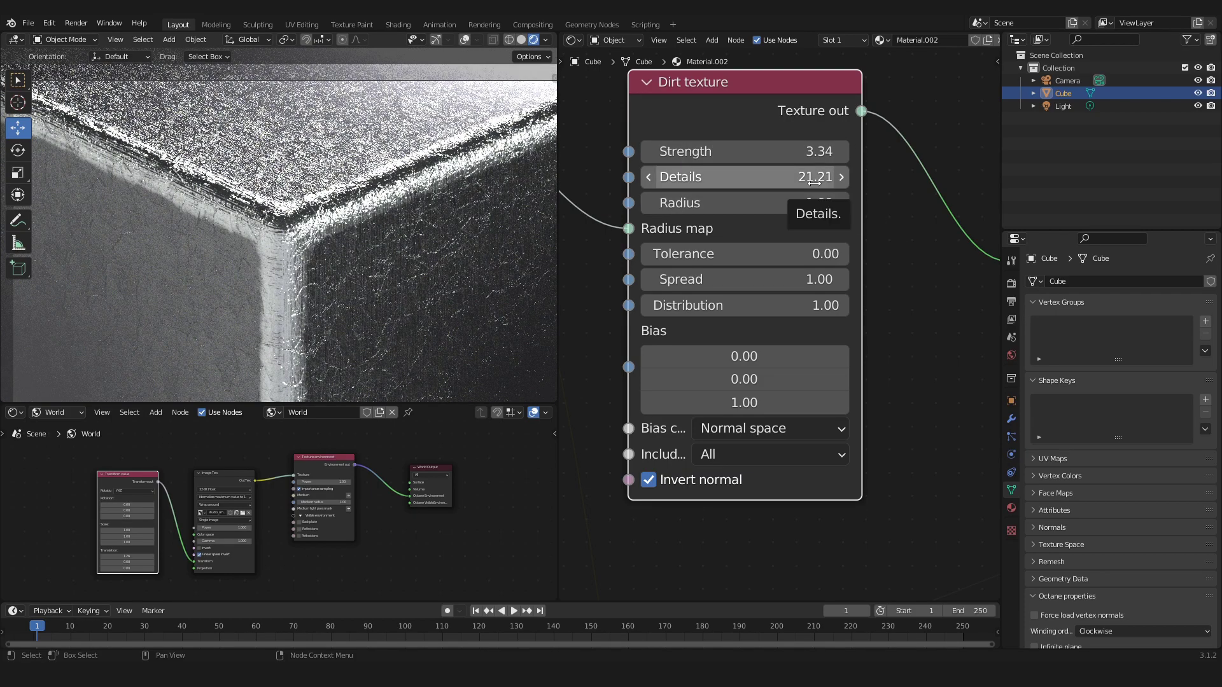
Step: Set the Dirt texture's Details to 67.95 and its Radius to 6.54
{"action": "left_click", "coordinate": [813, 183]}
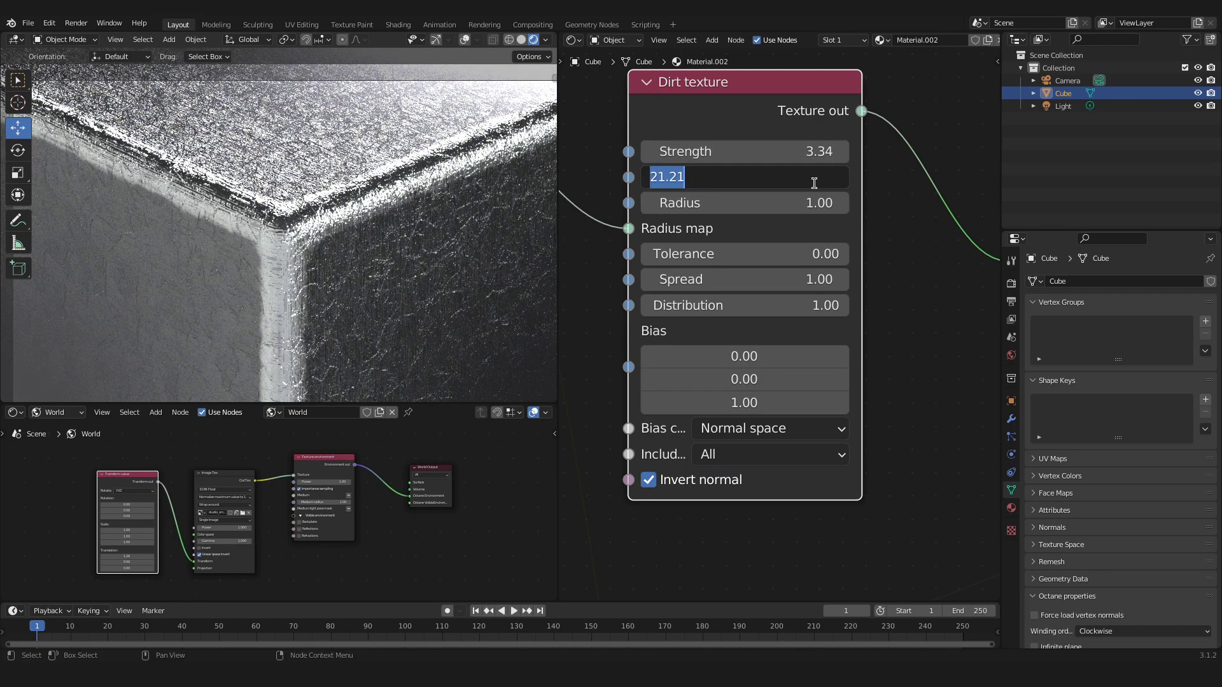
{"action": "type", "text": "67."}
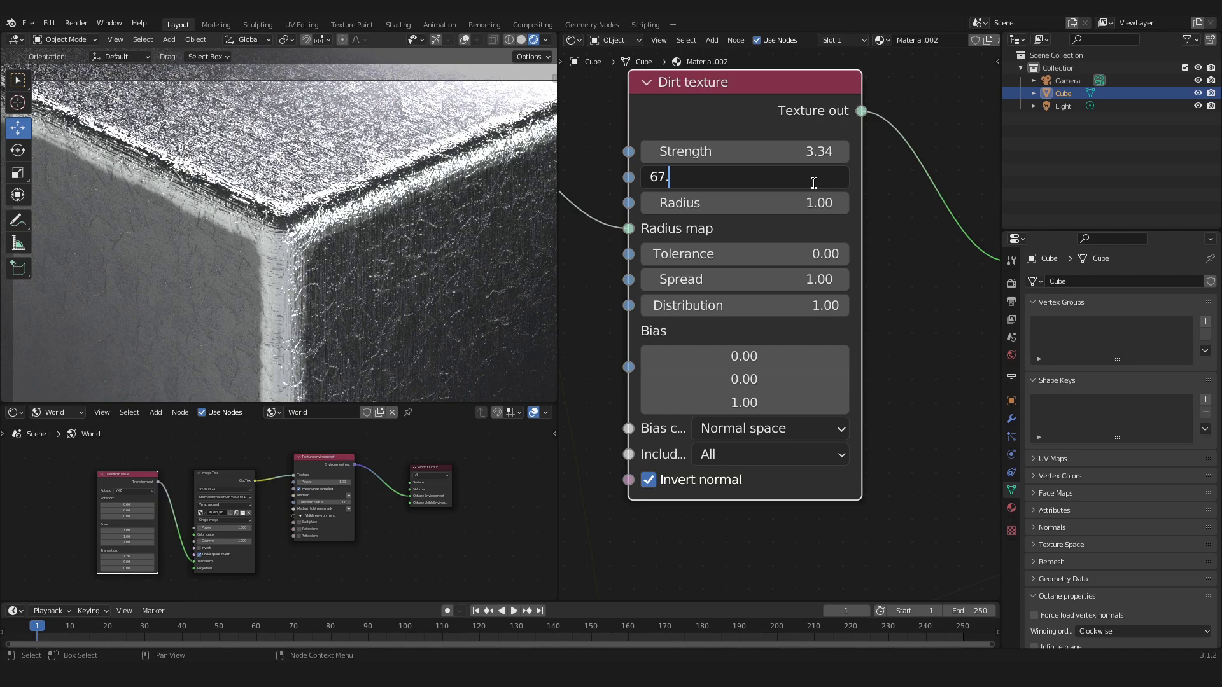
{"action": "type", "text": "95"}
{"action": "key", "text": "Return"}
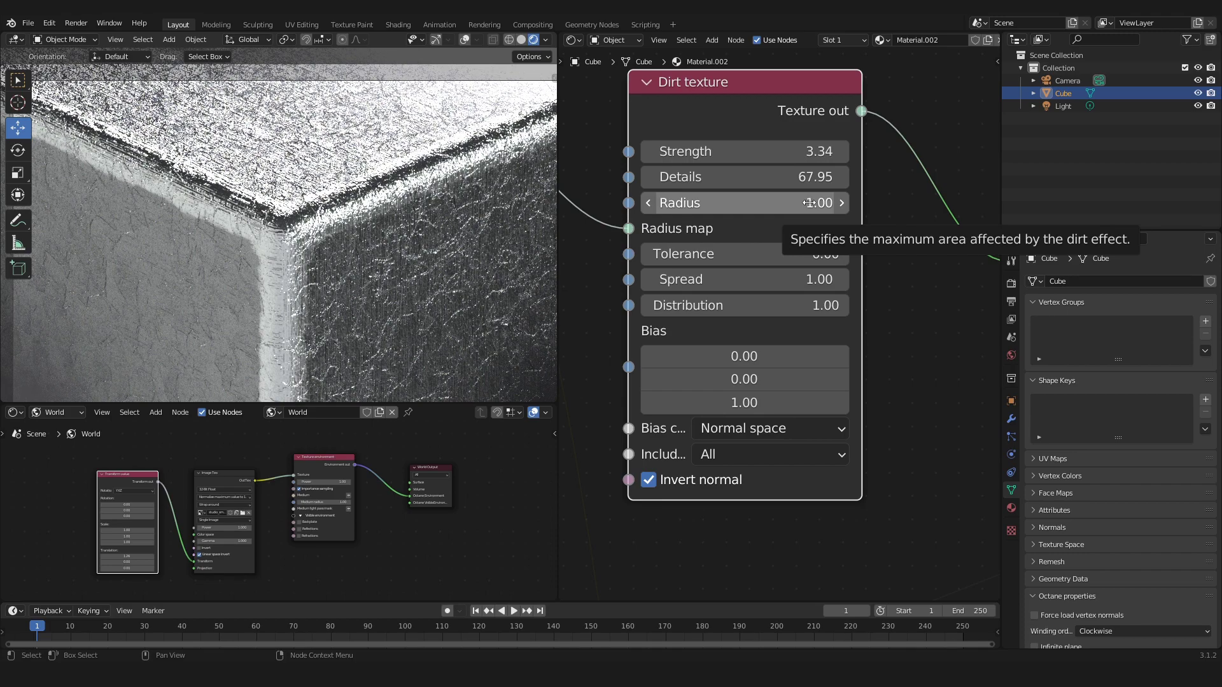
{"action": "left_click", "coordinate": [809, 202]}
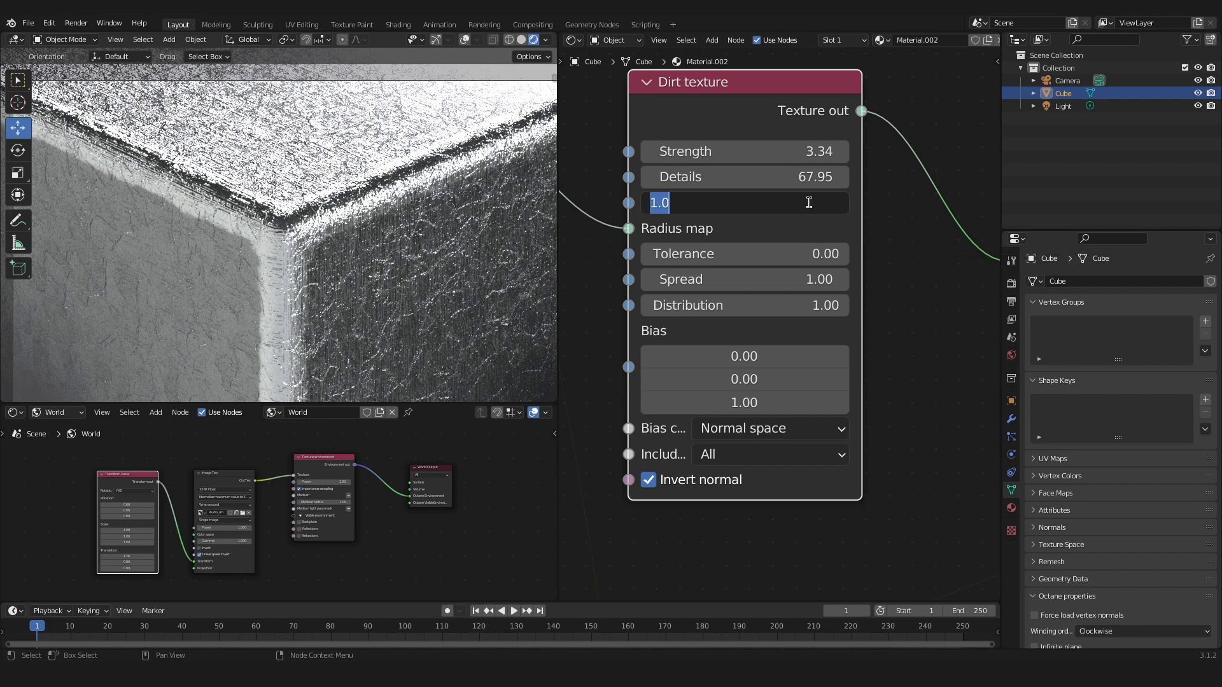
{"action": "type", "text": "6.54"}
{"action": "key", "text": "Return"}
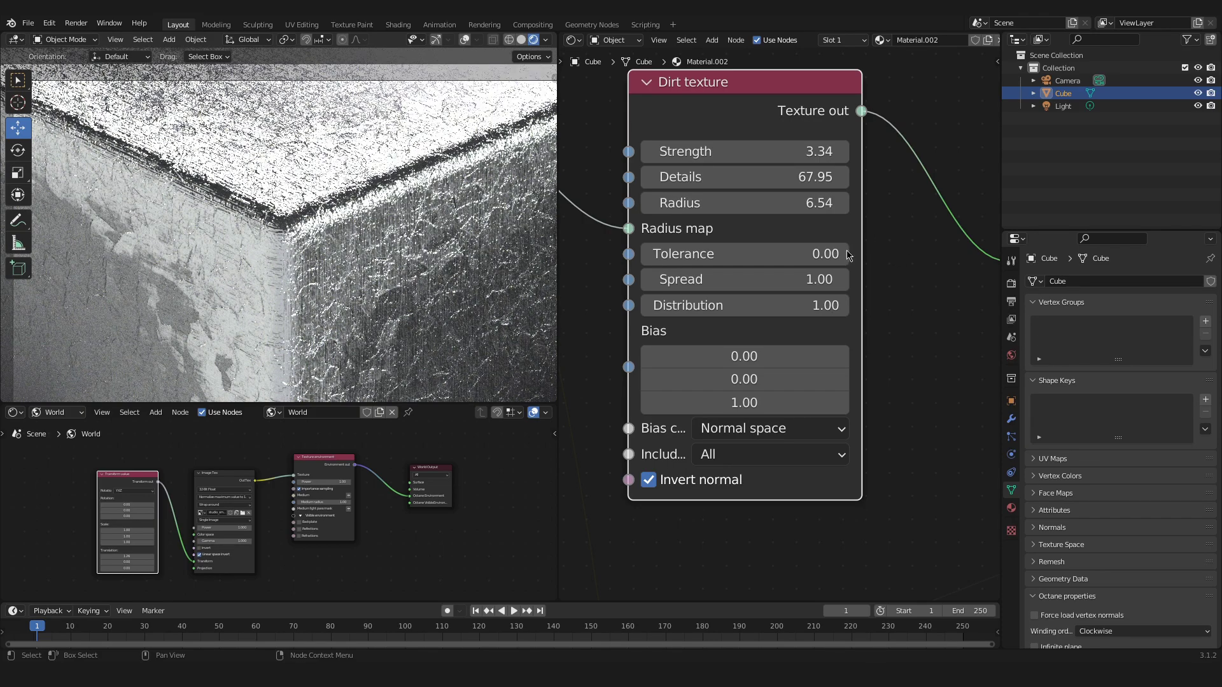
Step: Set the Dirt texture's Tolerance to 0.11 and check the edge wear on the cube
{"action": "left_click", "coordinate": [777, 253]}
{"action": "type", "text": "0"}
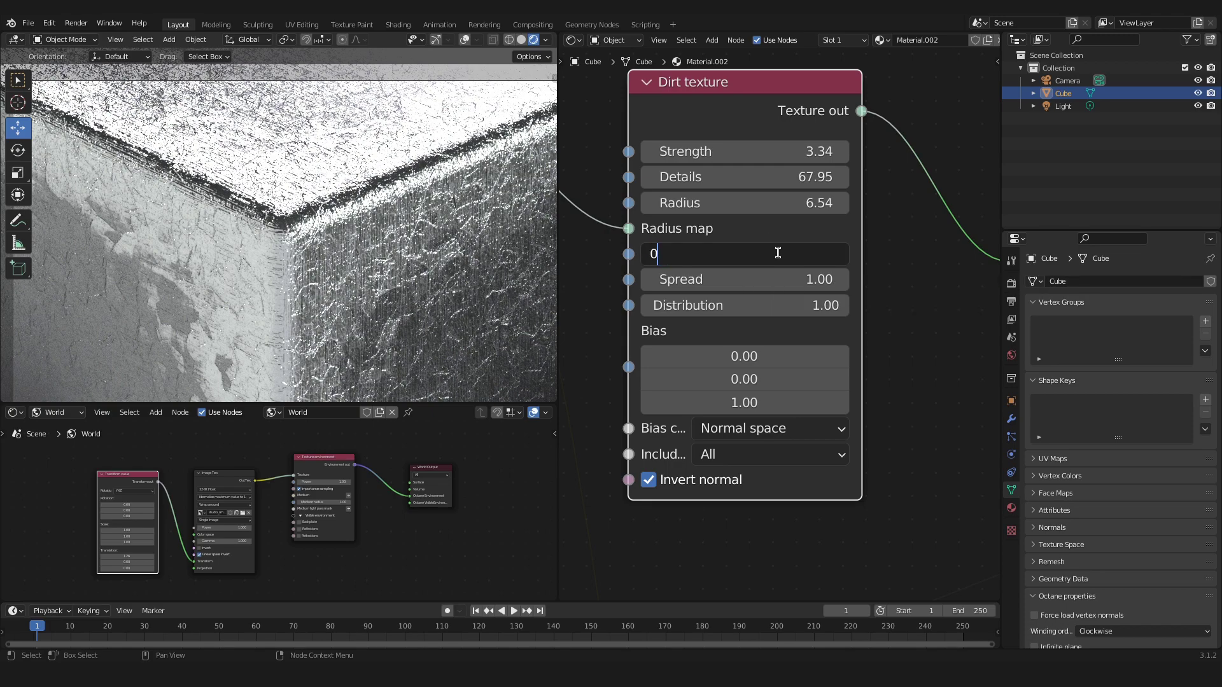
{"action": "type", "text": ".11"}
{"action": "key", "text": "Return"}
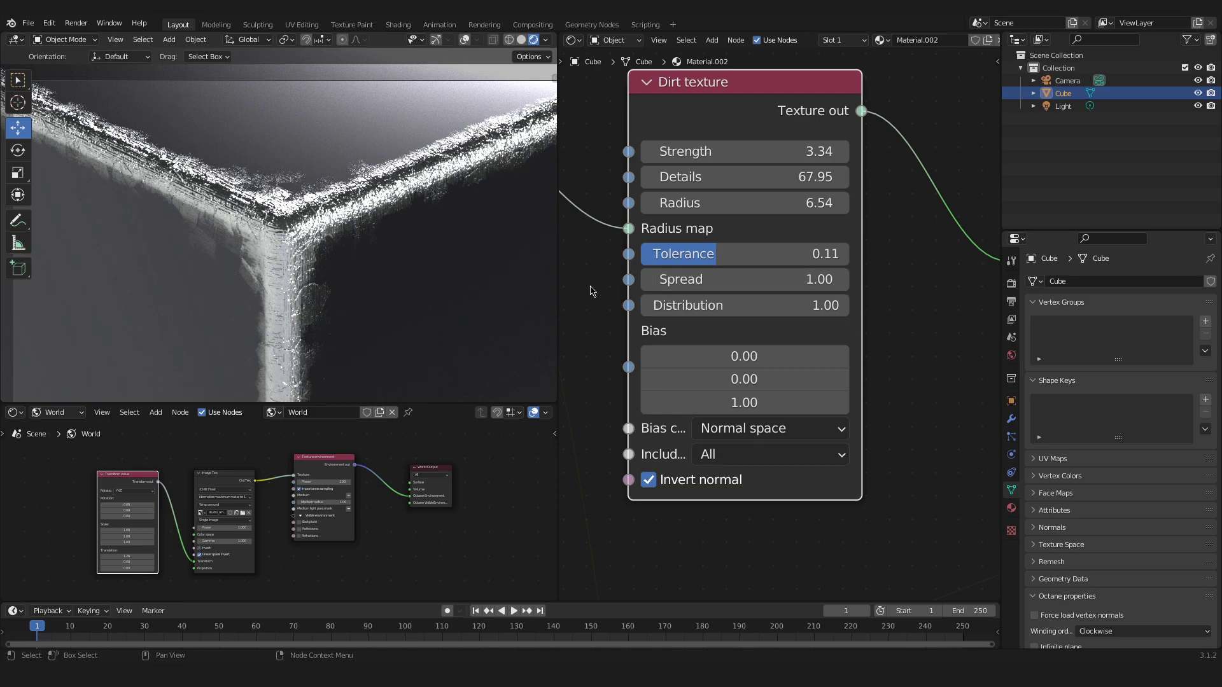
{"action": "scroll", "coordinate": [332, 238], "scroll_direction": "down", "scroll_amount": 3}
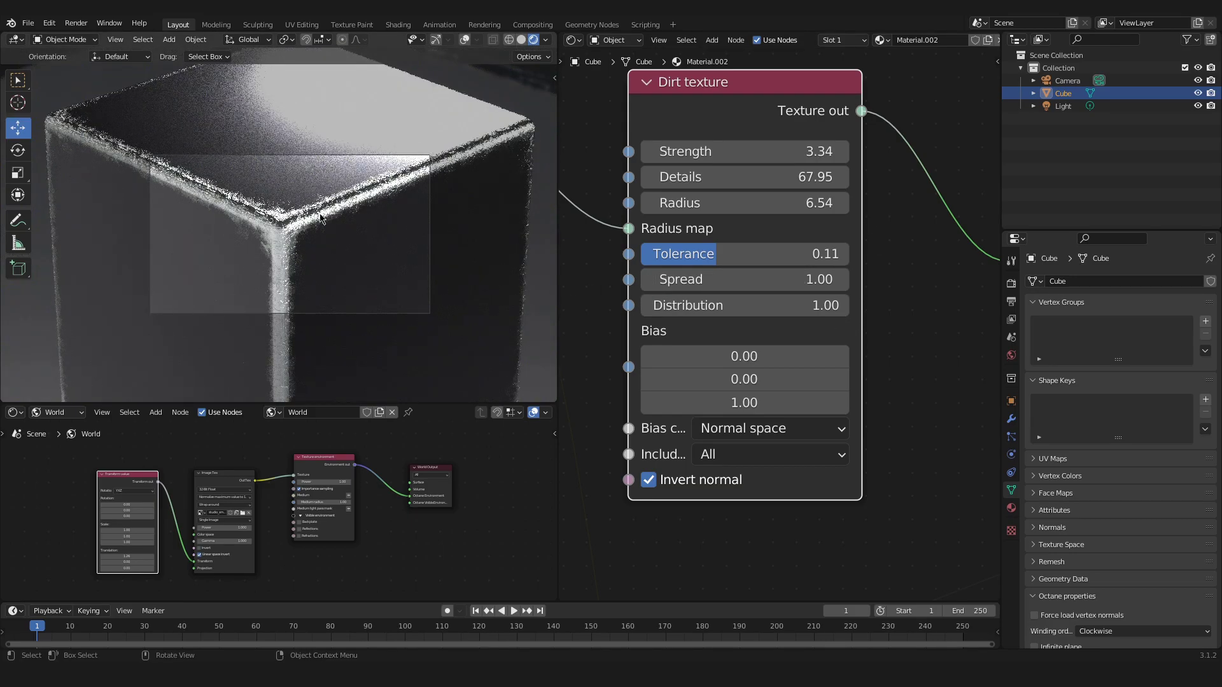
{"action": "scroll", "coordinate": [288, 230], "scroll_direction": "up", "scroll_amount": 6}
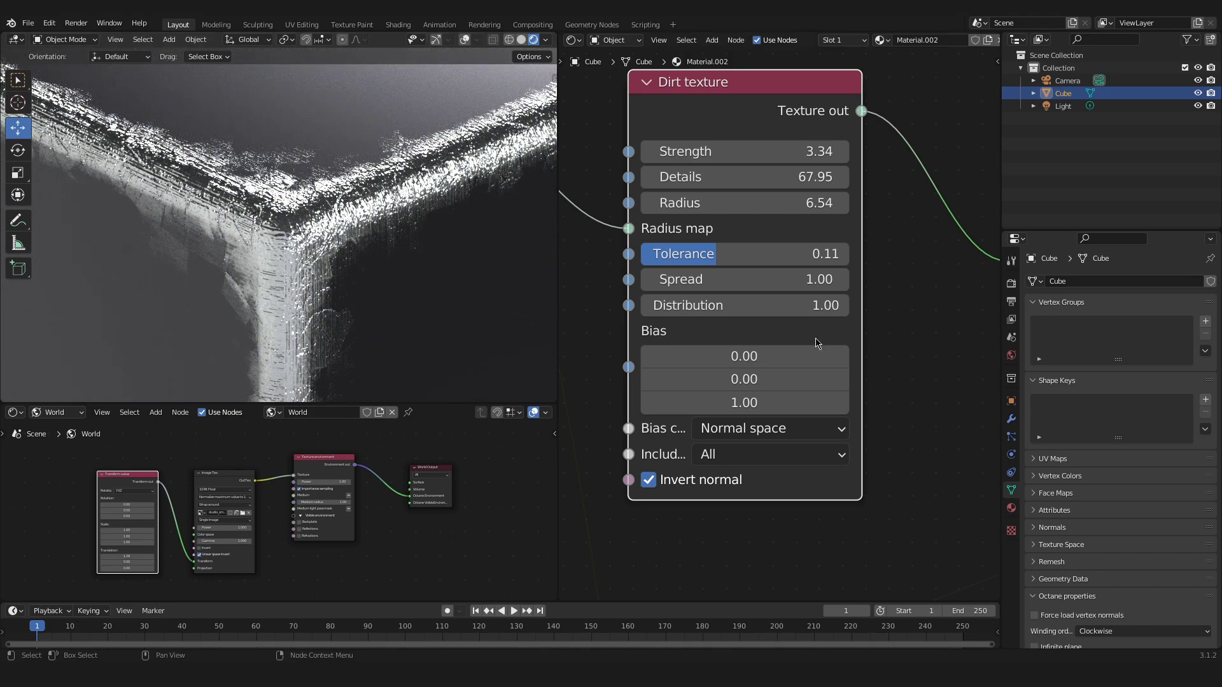
Step: Move the bump Gradient Tex's white stop closer to the black one and set the black stop's position to 0.021
{"action": "scroll", "coordinate": [888, 335], "scroll_direction": "down", "scroll_amount": 3}
{"action": "middle_click_drag", "start_coordinate": [873, 450], "coordinate": [820, 240]}
{"action": "middle_click_drag", "start_coordinate": [760, 407], "coordinate": [799, 170]}
{"action": "middle_click_drag", "start_coordinate": [718, 382], "coordinate": [785, 163]}
{"action": "middle_click_drag", "start_coordinate": [725, 328], "coordinate": [639, 108]}
{"action": "middle_click_drag", "start_coordinate": [737, 403], "coordinate": [651, 240]}
{"action": "scroll", "coordinate": [747, 238], "scroll_direction": "up", "scroll_amount": 1}
{"action": "scroll", "coordinate": [744, 232], "scroll_direction": "up", "scroll_amount": 5}
{"action": "middle_click_drag", "start_coordinate": [654, 178], "coordinate": [634, 250]}
{"action": "scroll", "coordinate": [651, 238], "scroll_direction": "up", "scroll_amount": 3}
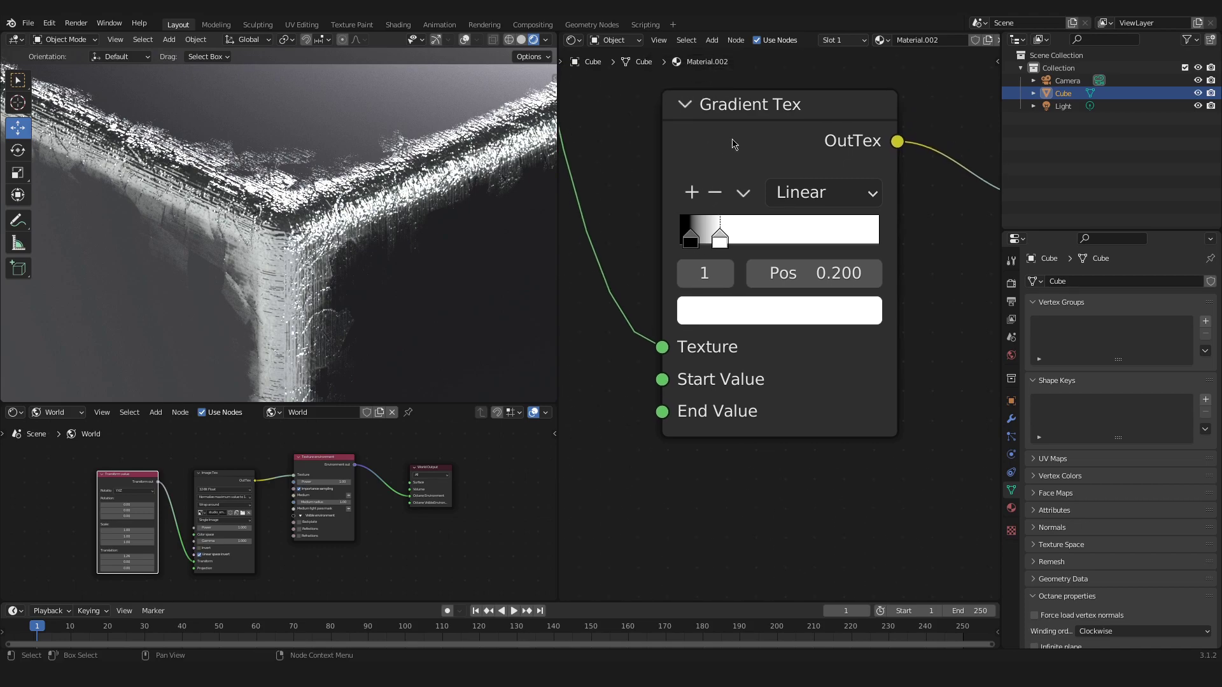
{"action": "scroll", "coordinate": [733, 143], "scroll_direction": "down", "scroll_amount": 6}
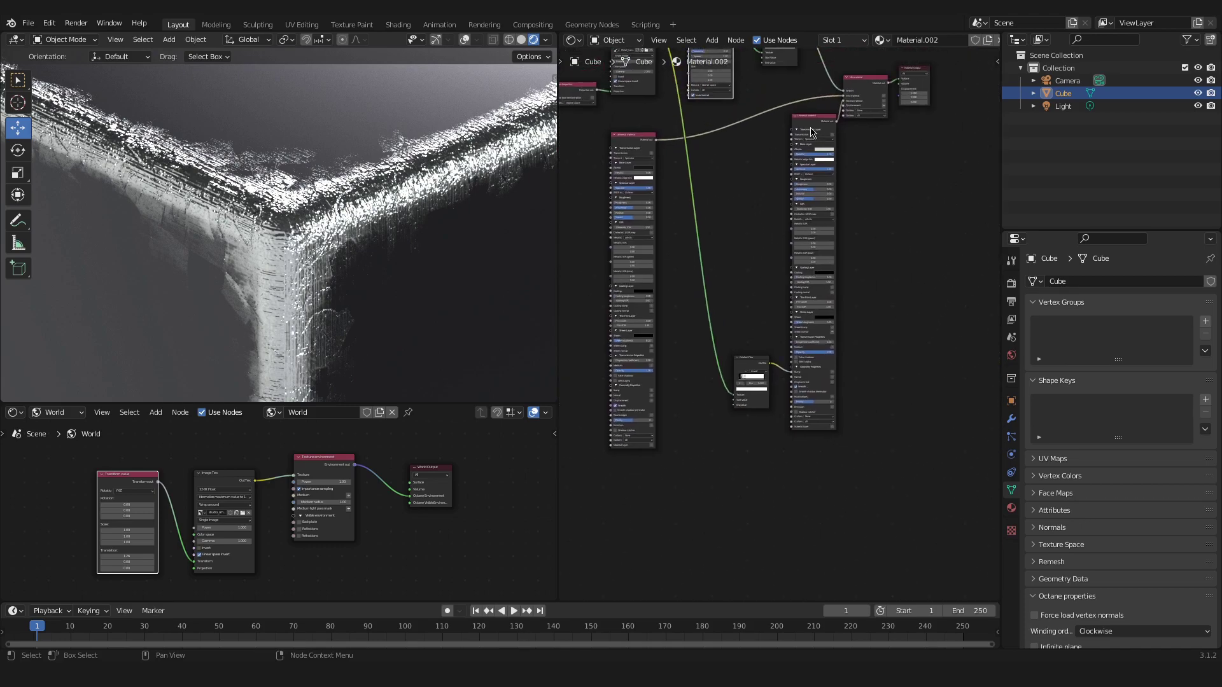
{"action": "scroll", "coordinate": [751, 388], "scroll_direction": "up", "scroll_amount": 6}
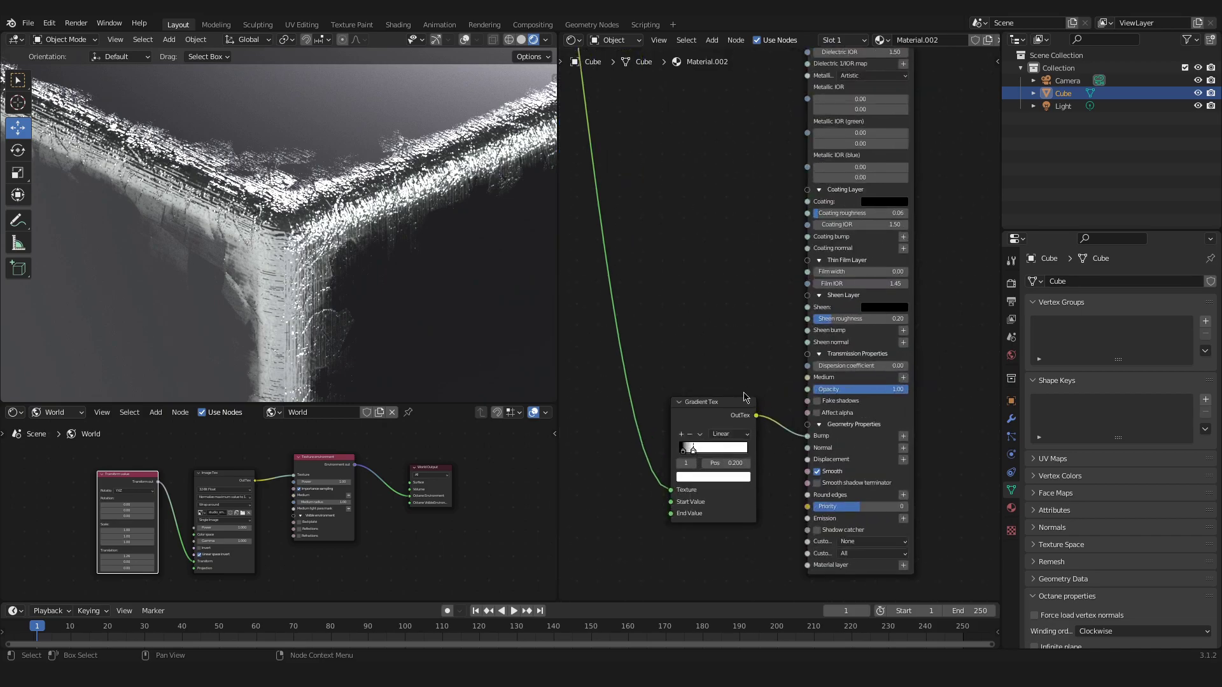
{"action": "scroll", "coordinate": [742, 281], "scroll_direction": "up", "scroll_amount": 4}
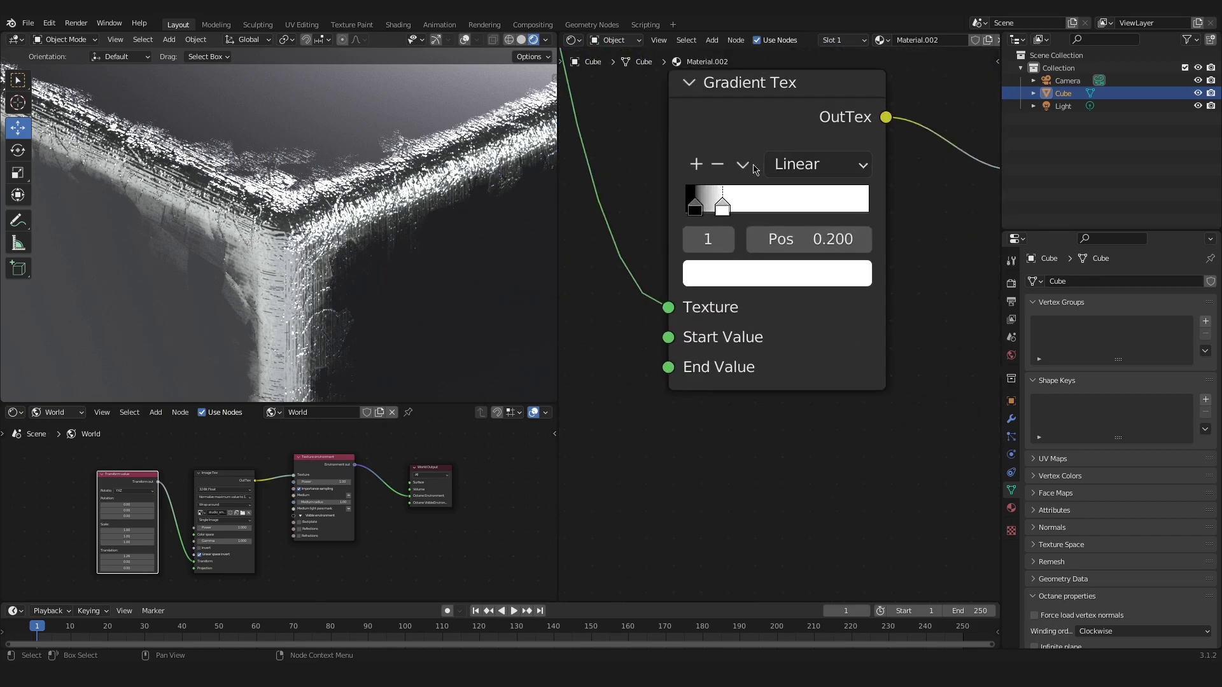
{"action": "left_click_drag", "start_coordinate": [719, 291], "coordinate": [668, 297]}
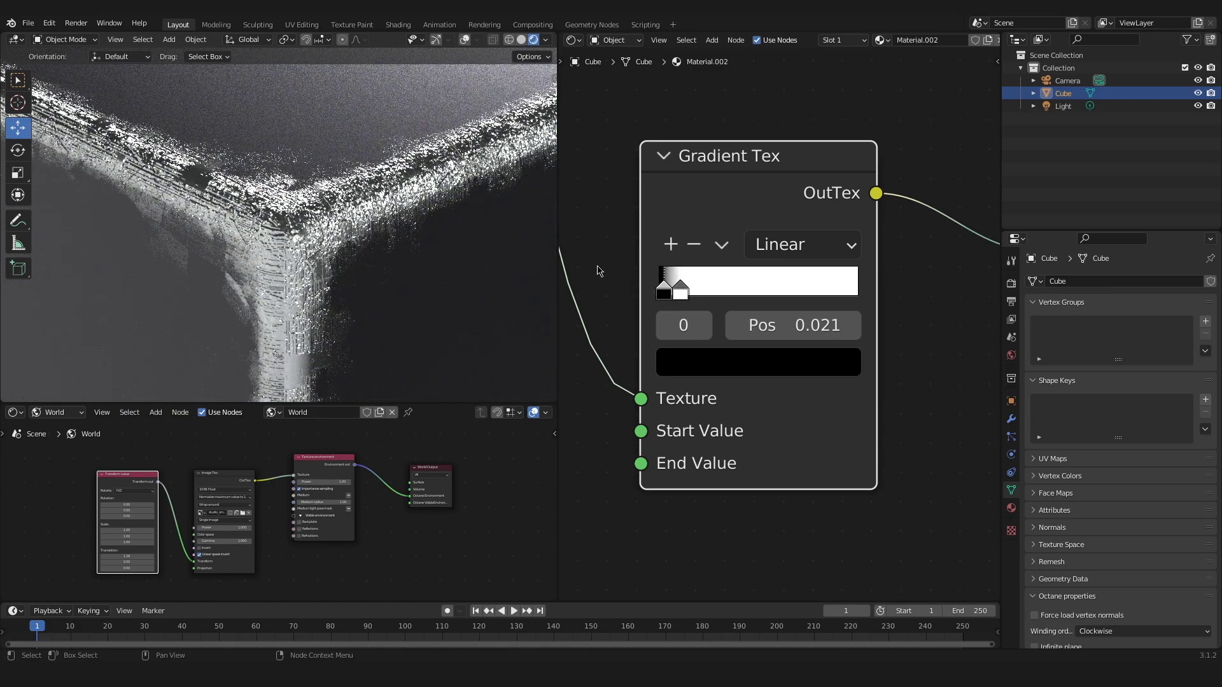
Step: Set the Scale of the 3D transform feeding the Box Projection to 0.28 on all three axes and check the cube
{"action": "scroll", "coordinate": [617, 248], "scroll_direction": "down", "scroll_amount": 10}
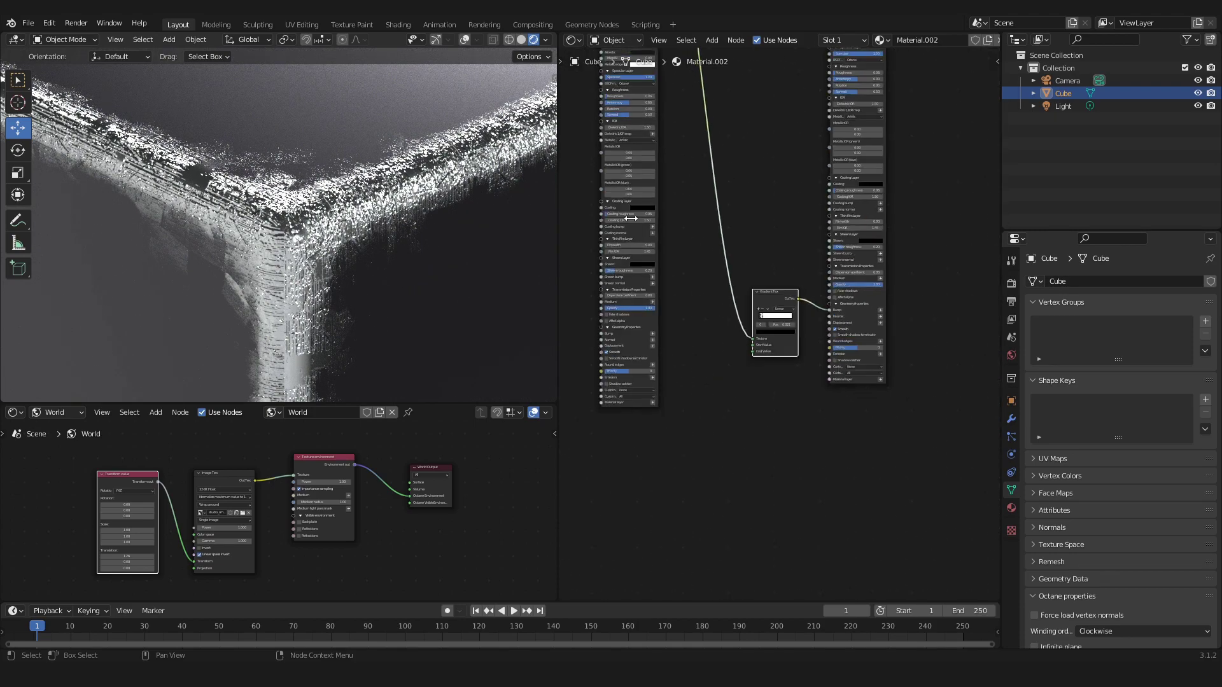
{"action": "scroll", "coordinate": [756, 250], "scroll_direction": "up", "scroll_amount": 8}
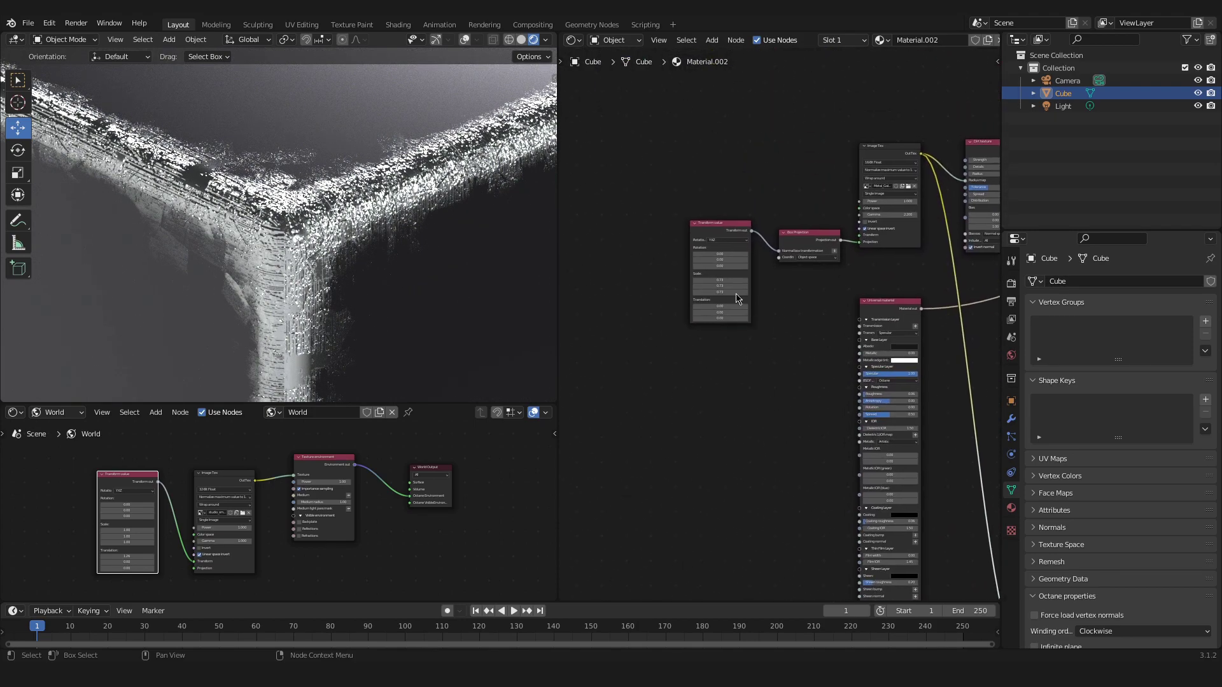
{"action": "scroll", "coordinate": [756, 279], "scroll_direction": "up", "scroll_amount": 3}
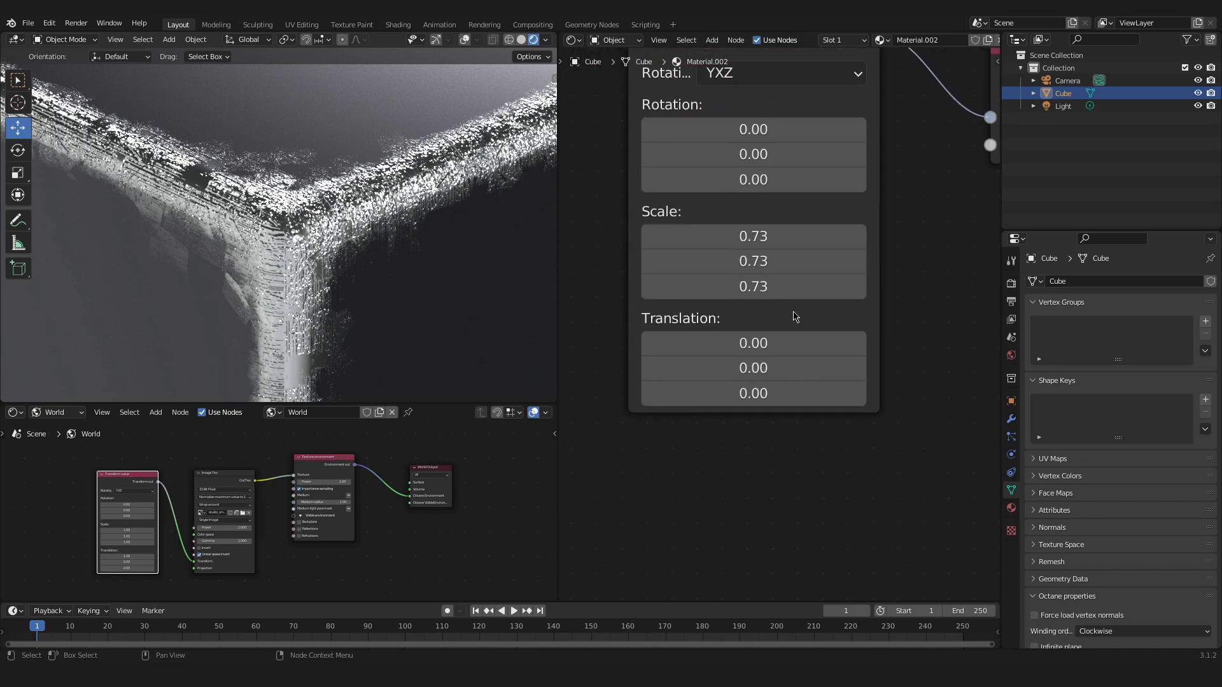
{"action": "left_click_drag", "start_coordinate": [753, 261], "coordinate": [724, 286]}
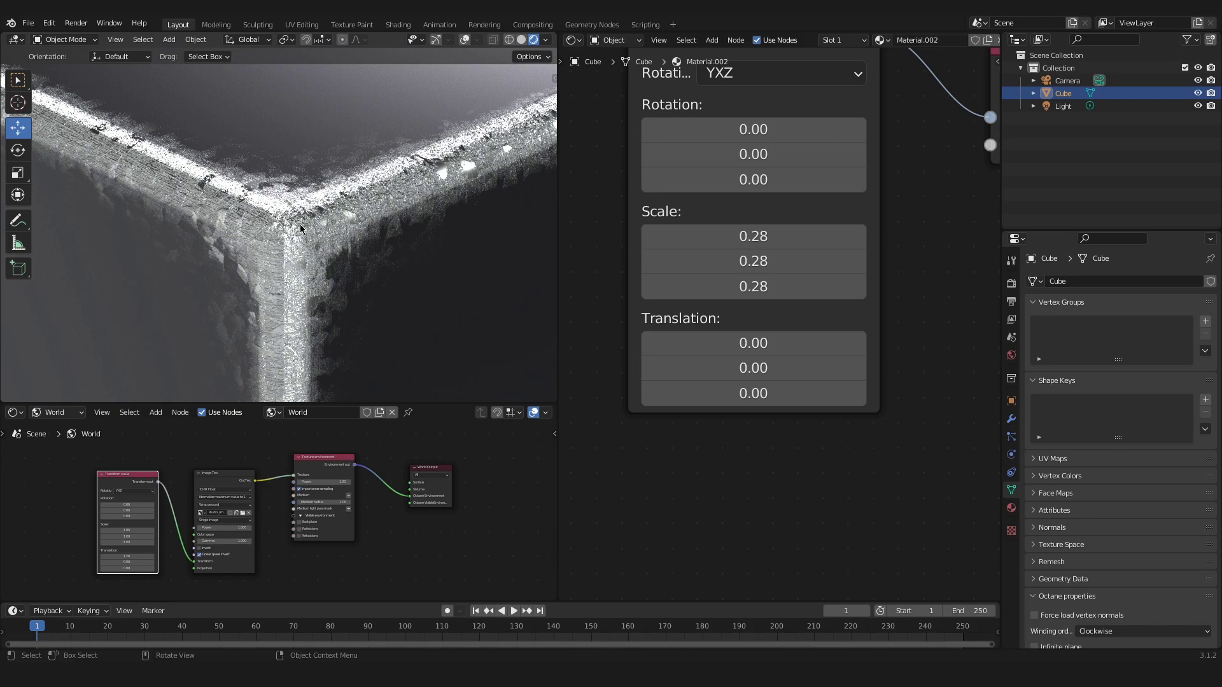
{"action": "scroll", "coordinate": [274, 228], "scroll_direction": "down", "scroll_amount": 6}
{"action": "scroll", "coordinate": [783, 332], "scroll_direction": "down", "scroll_amount": 5}
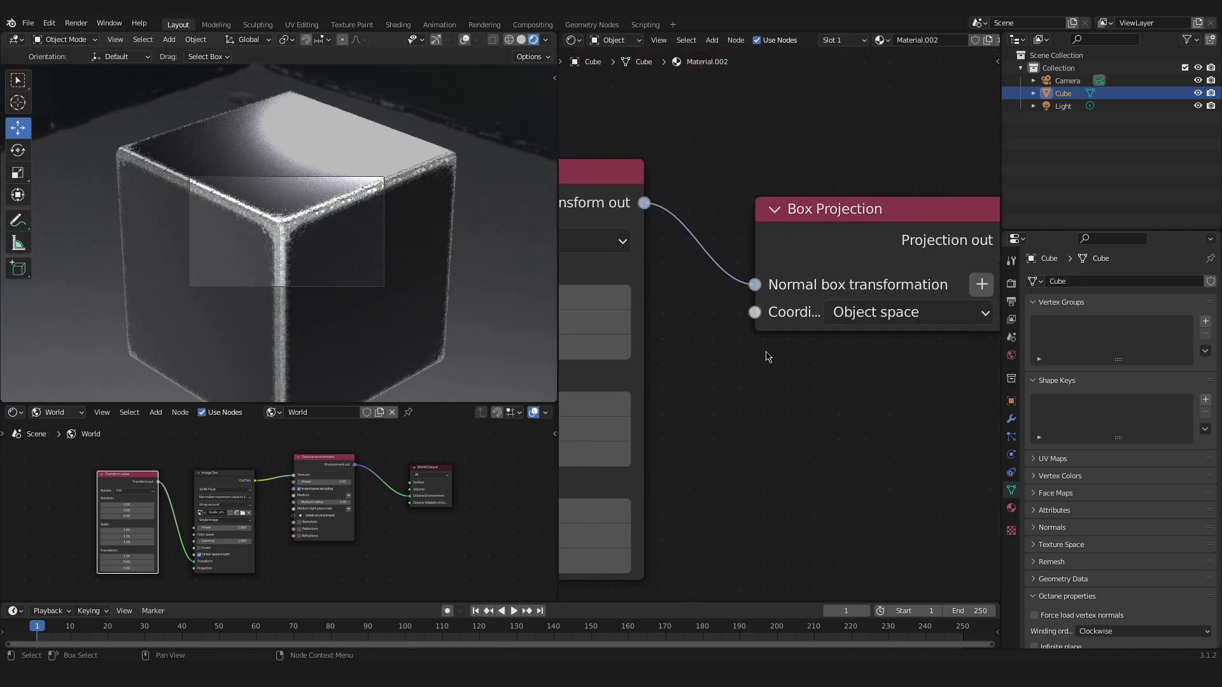
Step: Examine the Image Tex node's connections and inspect the edge wear at the cube's corner at several distances
{"action": "middle_click_drag", "start_coordinate": [781, 334], "coordinate": [657, 431]}
{"action": "scroll", "coordinate": [657, 430], "scroll_direction": "down", "scroll_amount": 3}
{"action": "scroll", "coordinate": [778, 290], "scroll_direction": "up", "scroll_amount": 5}
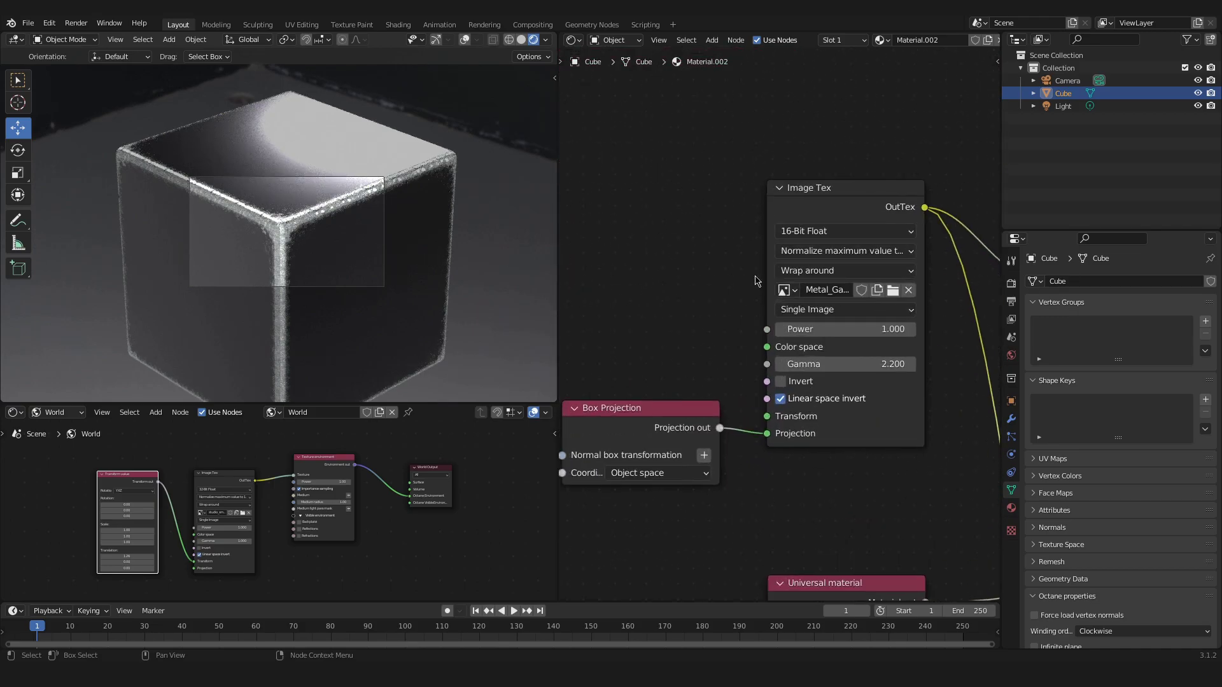
{"action": "middle_click_drag", "start_coordinate": [755, 280], "coordinate": [671, 290]}
{"action": "left_click", "coordinate": [734, 212]}
{"action": "scroll", "coordinate": [282, 224], "scroll_direction": "up", "scroll_amount": 6}
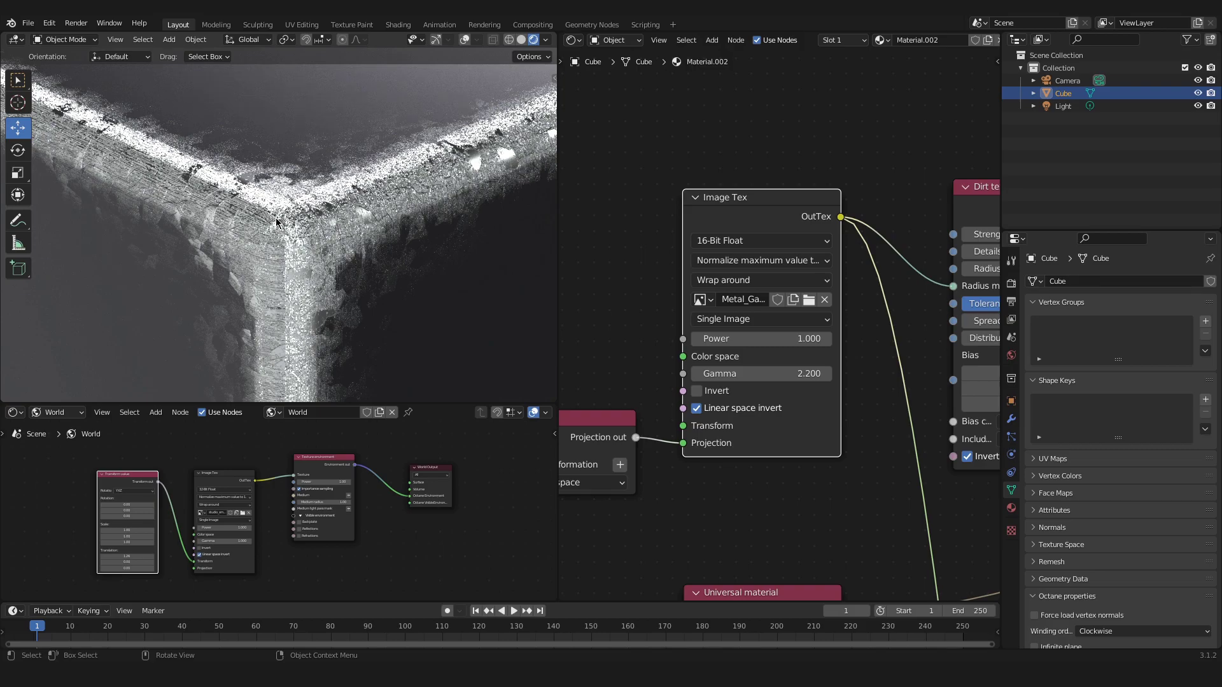
{"action": "scroll", "coordinate": [276, 223], "scroll_direction": "down", "scroll_amount": 5}
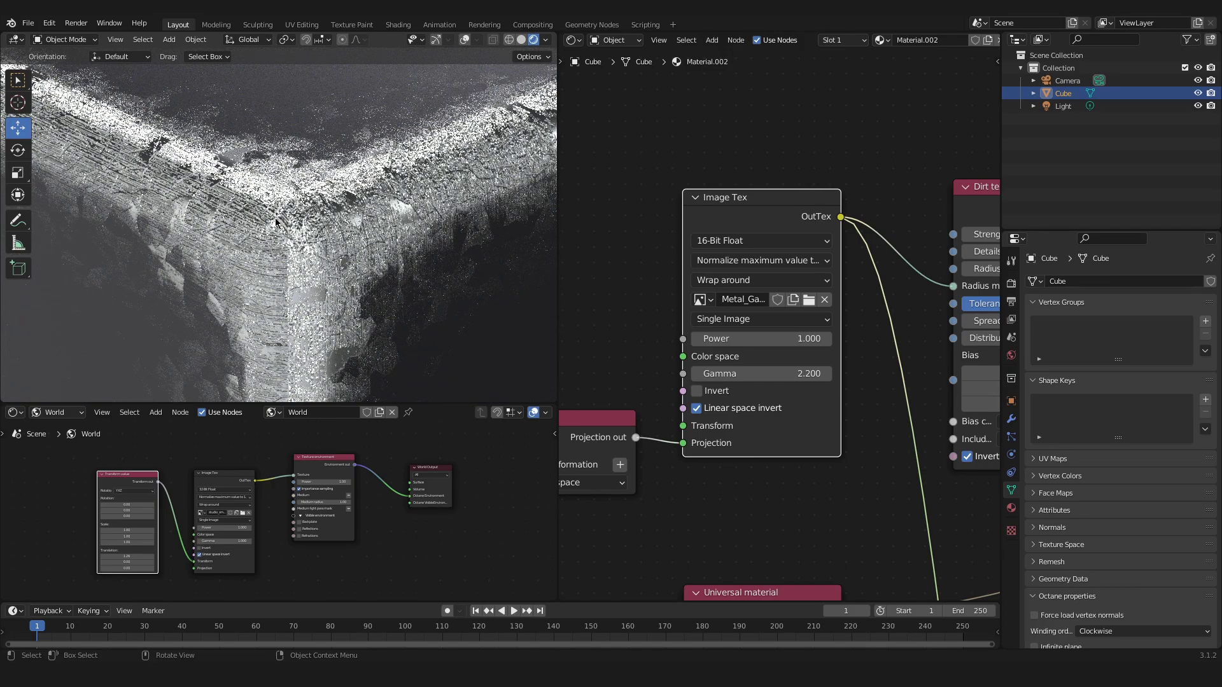
{"action": "scroll", "coordinate": [275, 223], "scroll_direction": "down", "scroll_amount": 1}
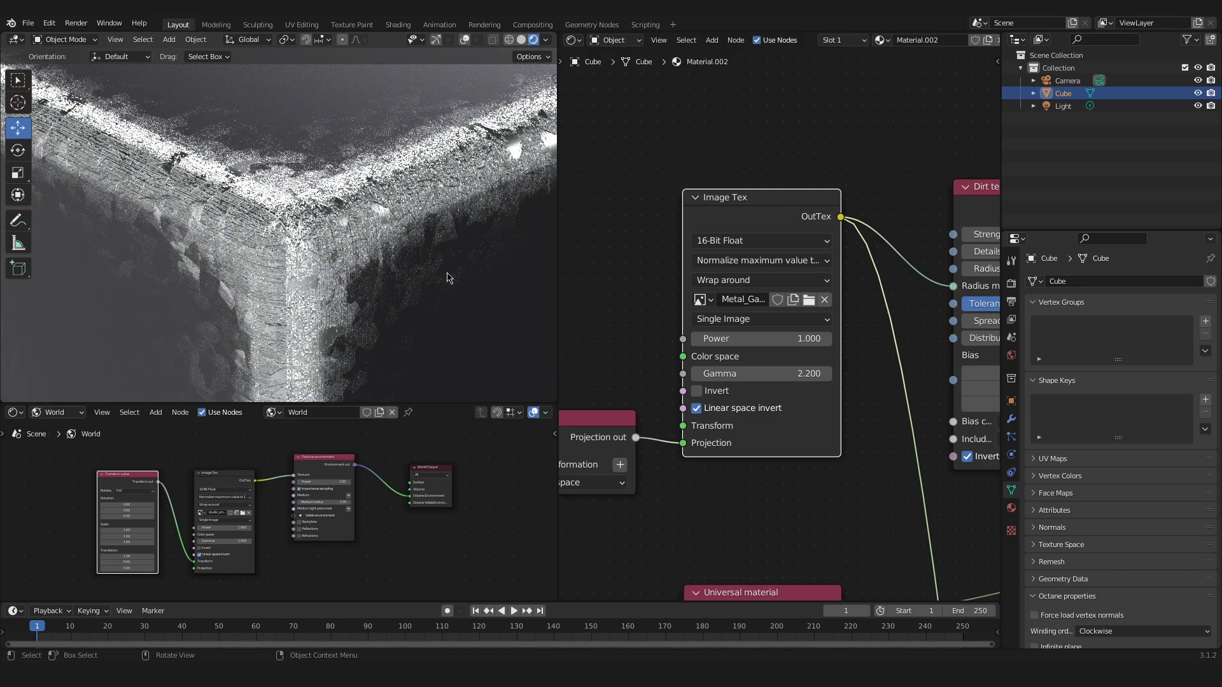
{"action": "scroll", "coordinate": [369, 328], "scroll_direction": "down", "scroll_amount": 5}
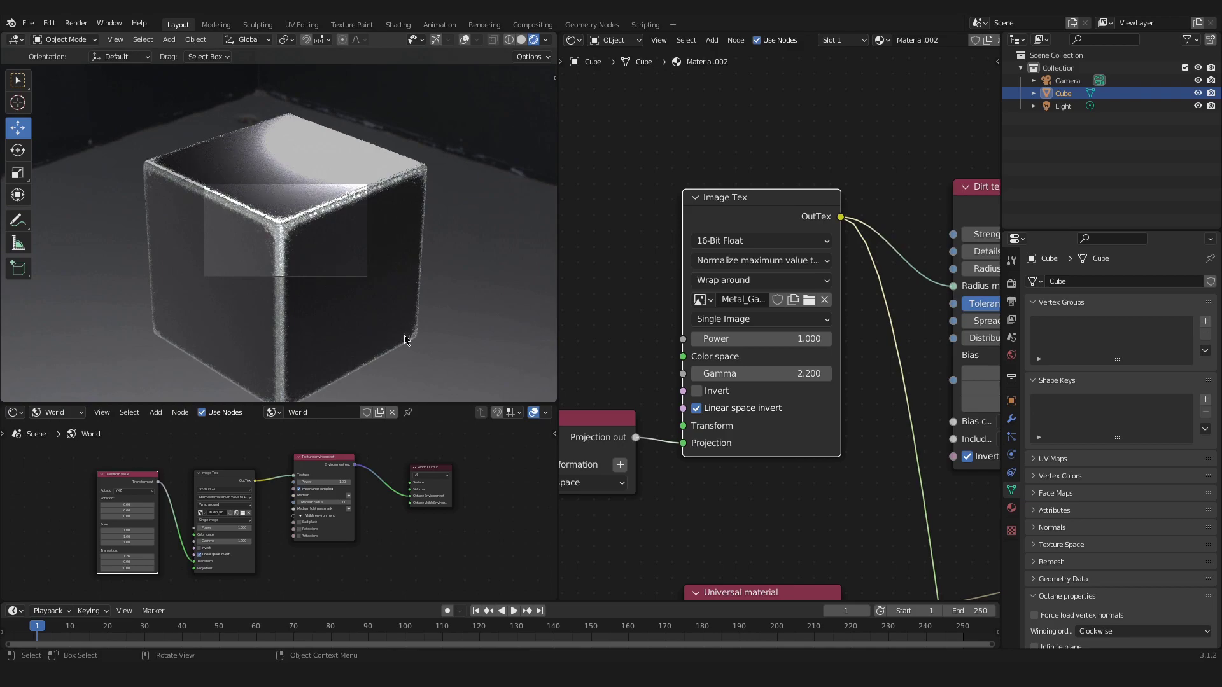
Step: Adjust the Albedo of the dark Universal material to a near-black shade and check the cube's corner
{"action": "scroll", "coordinate": [773, 371], "scroll_direction": "down", "scroll_amount": 8, "text": "shift"}
{"action": "scroll", "coordinate": [761, 377], "scroll_direction": "up", "scroll_amount": 3}
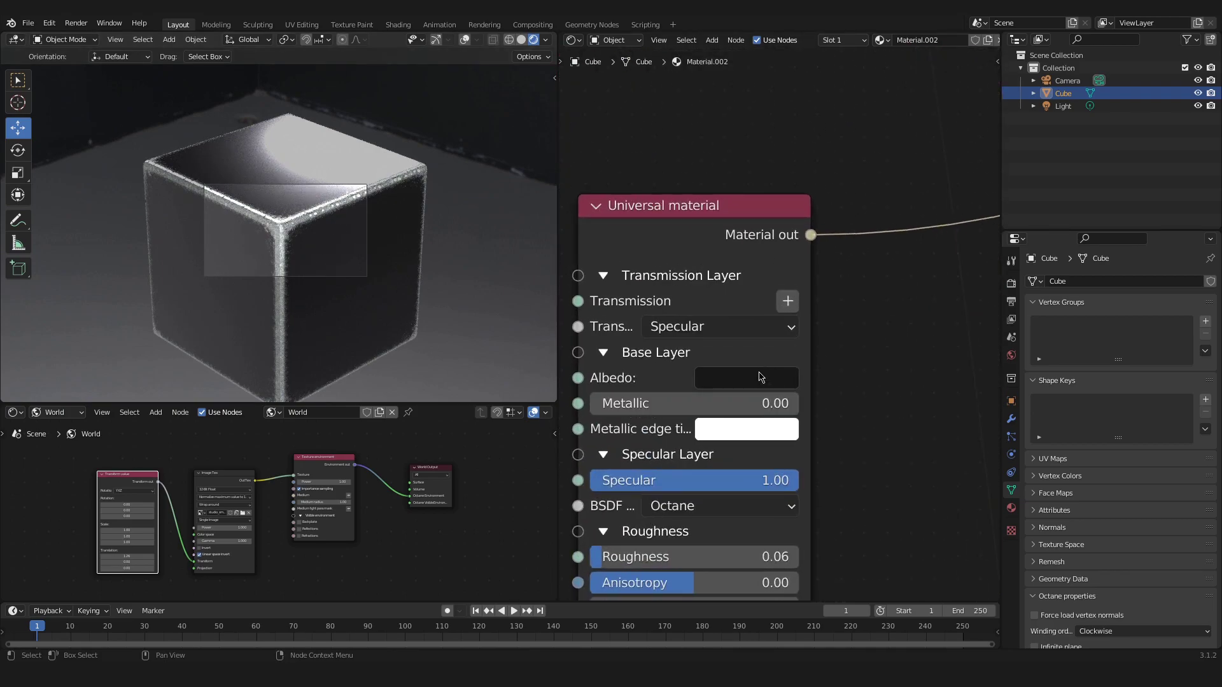
{"action": "left_click", "coordinate": [761, 377]}
{"action": "left_click_drag", "start_coordinate": [895, 227], "coordinate": [896, 233]}
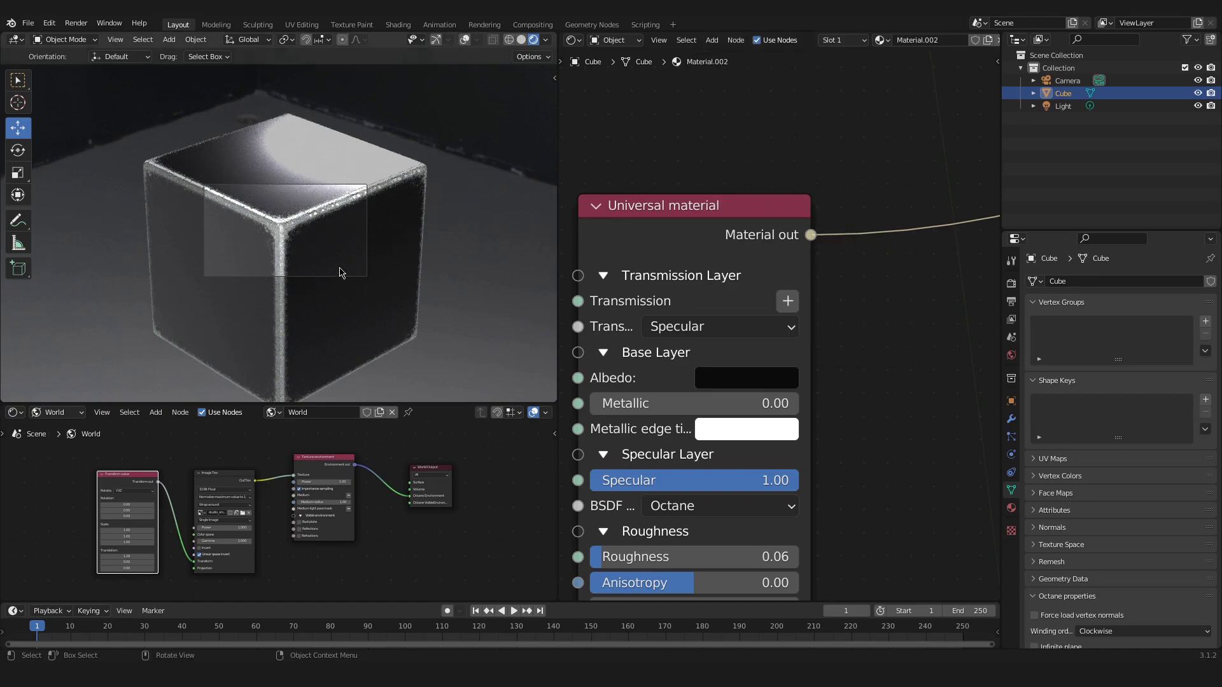
{"action": "scroll", "coordinate": [311, 236], "scroll_direction": "up", "scroll_amount": 6}
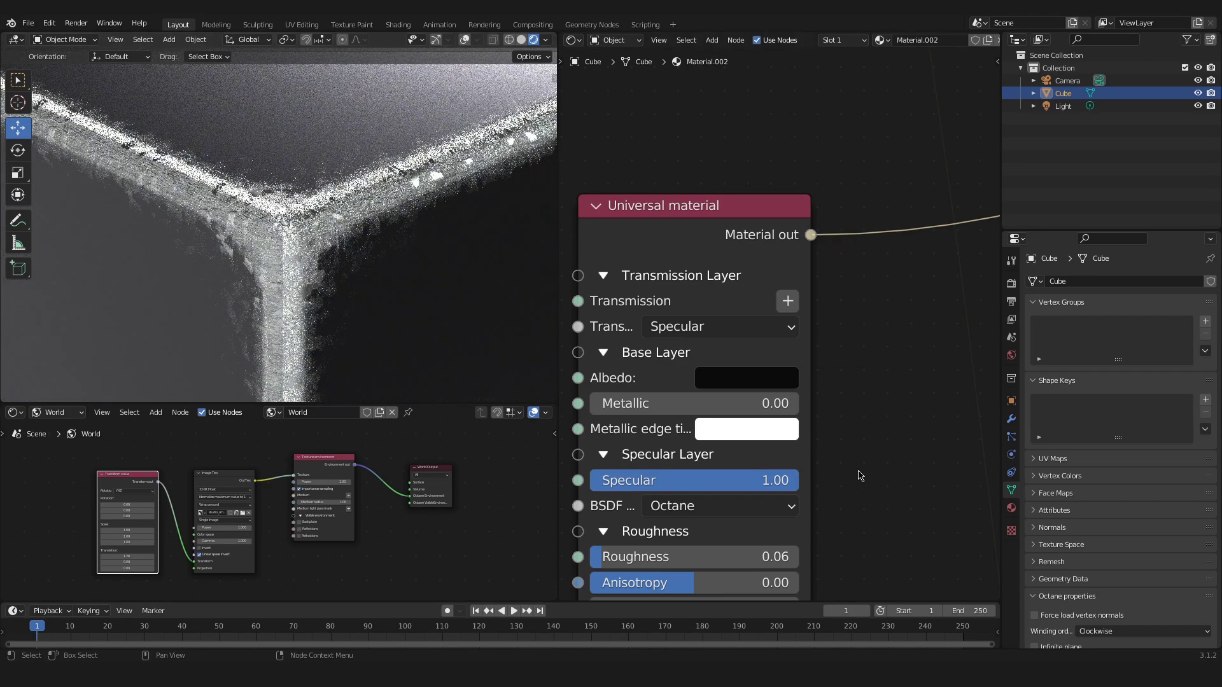
Step: Set the dark Universal material's Roughness to 0.49 and Specular to 0.39, and review the complete node tree
{"action": "middle_click_drag", "start_coordinate": [861, 471], "coordinate": [916, 323]}
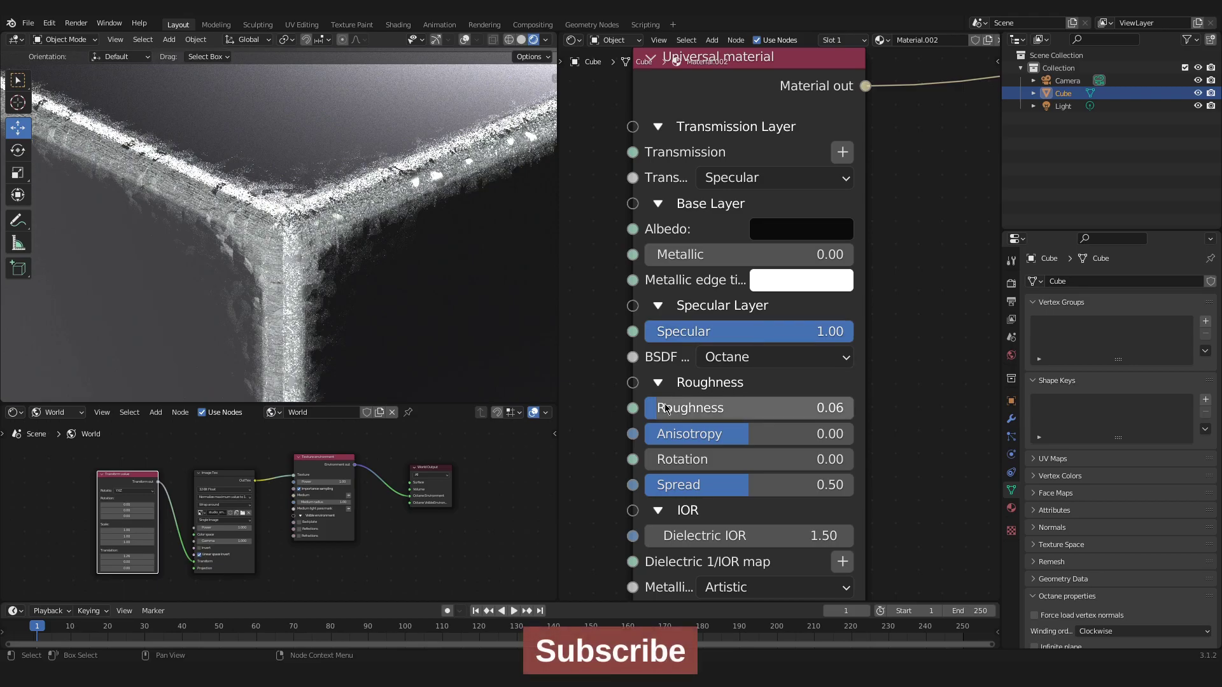
{"action": "left_click_drag", "start_coordinate": [769, 408], "coordinate": [859, 408]}
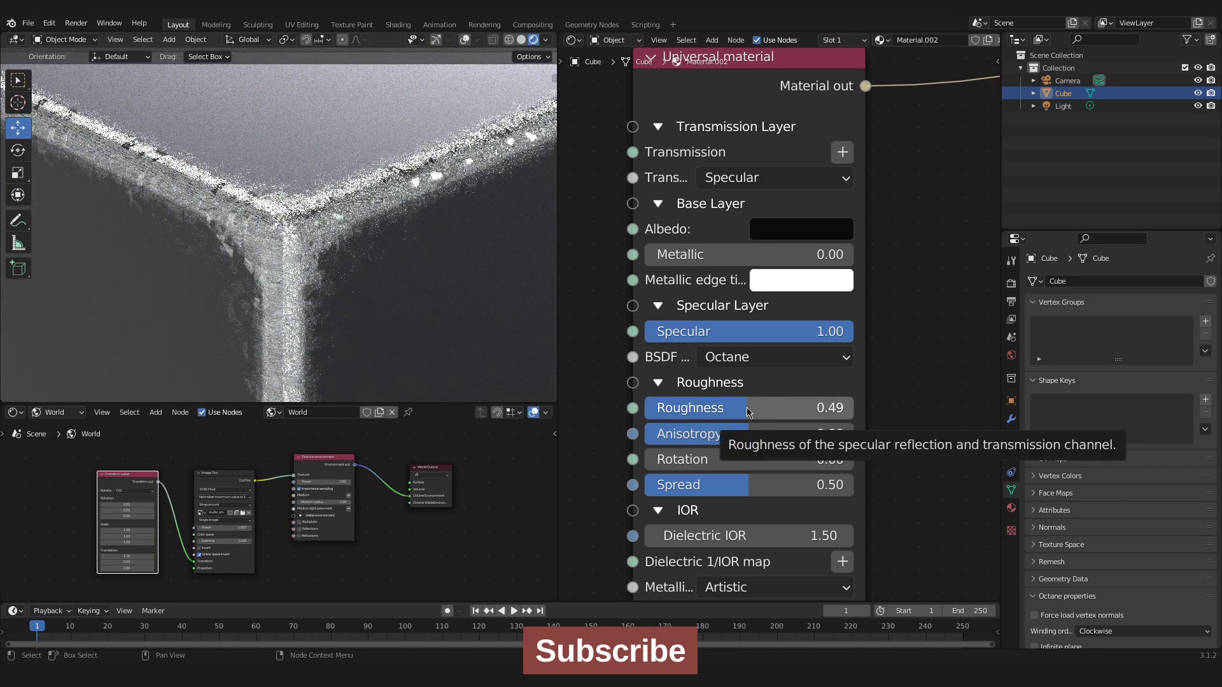
{"action": "left_click_drag", "start_coordinate": [738, 345], "coordinate": [726, 344]}
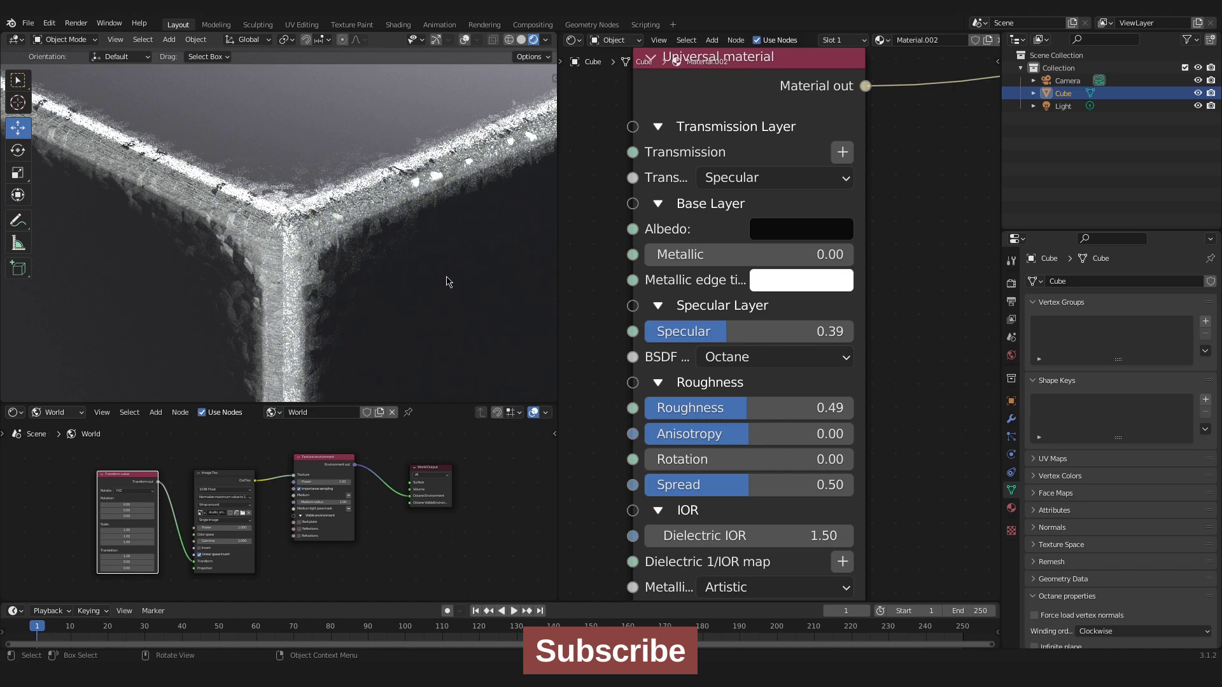
{"action": "scroll", "coordinate": [859, 300], "scroll_direction": "down", "scroll_amount": 8}
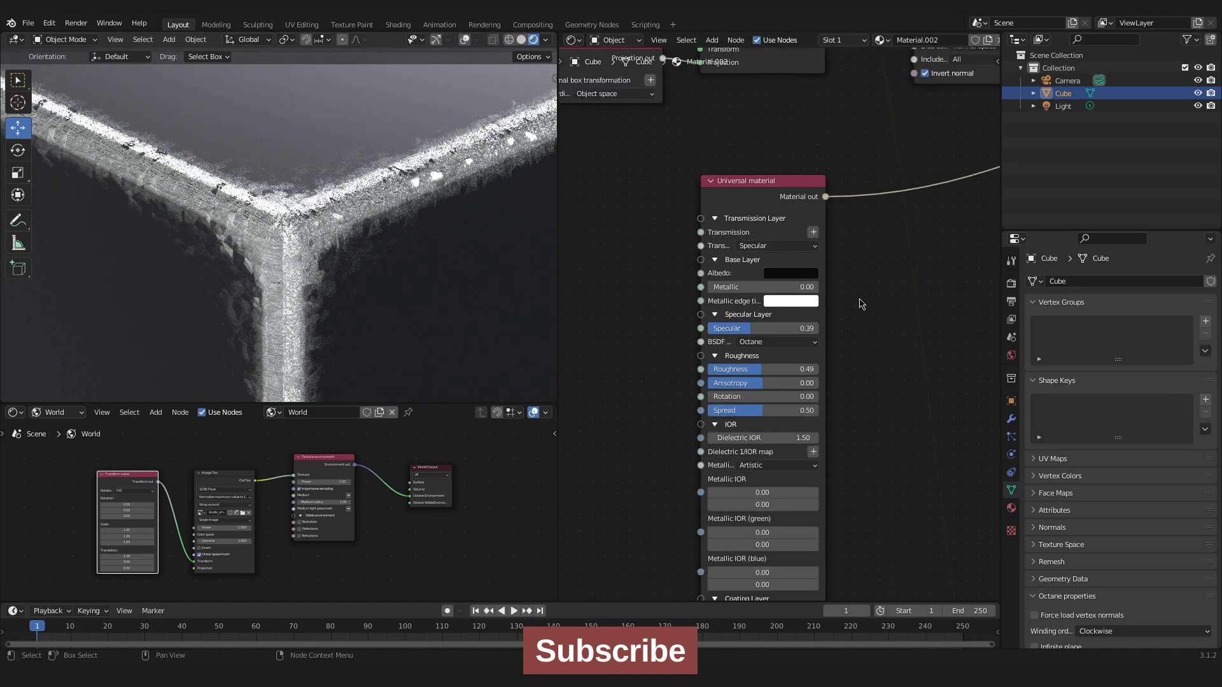
{"action": "middle_click_drag", "start_coordinate": [859, 299], "coordinate": [818, 300]}
{"action": "scroll", "coordinate": [799, 308], "scroll_direction": "up", "scroll_amount": 3}
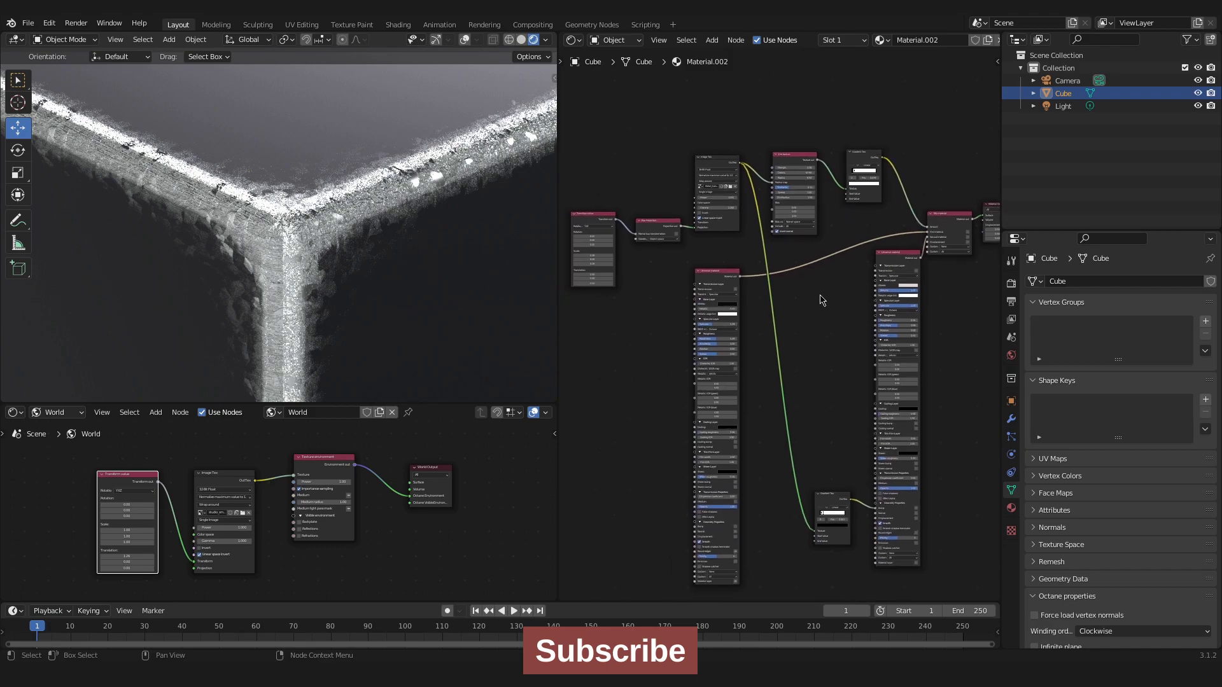
{"action": "scroll", "coordinate": [806, 305], "scroll_direction": "down", "scroll_amount": 1}
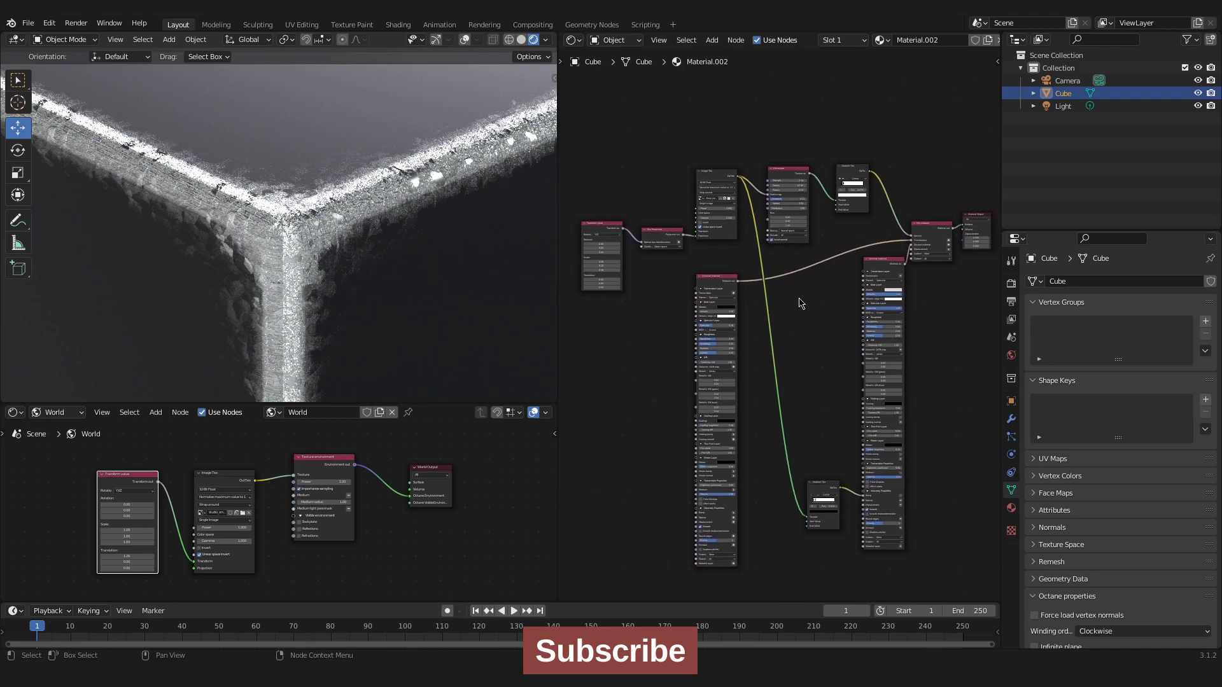